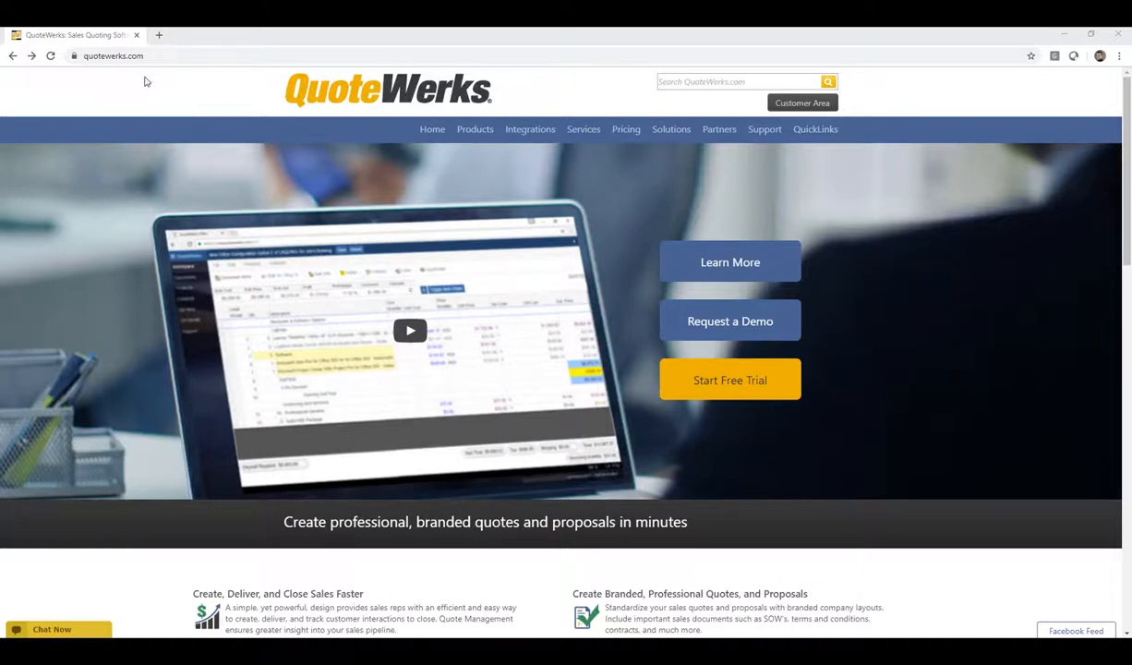
# Step: Open the QuoteWerks Web login page at na.quotewerks.com
pyautogui.click(155, 56)
pyautogui.write('na.')
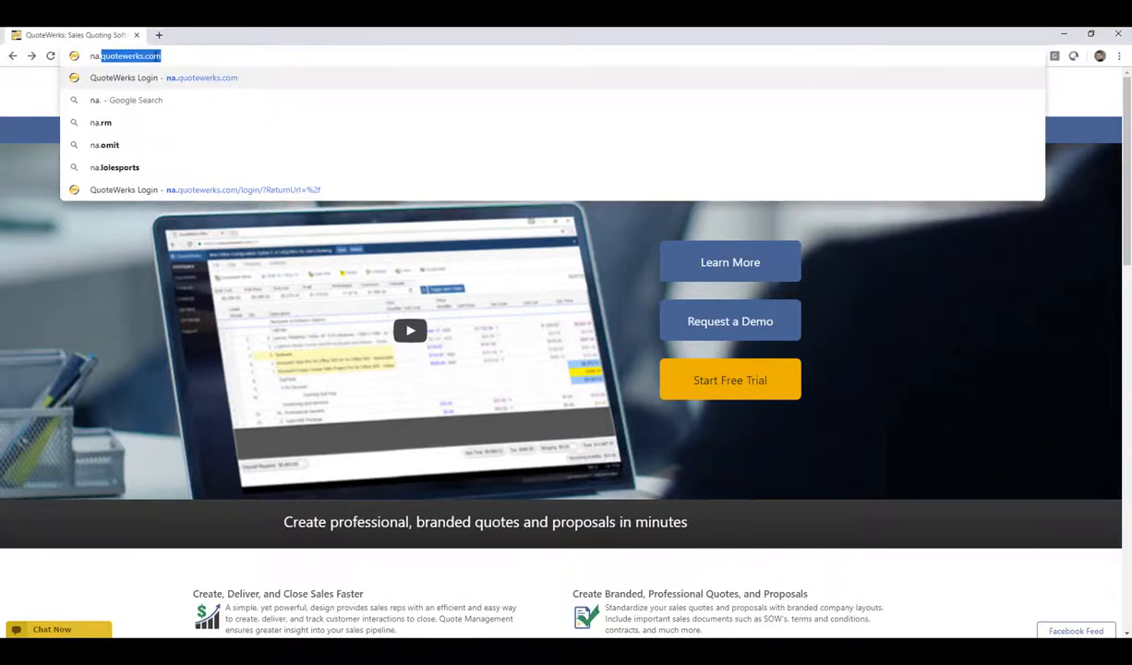
pyautogui.press('Return')
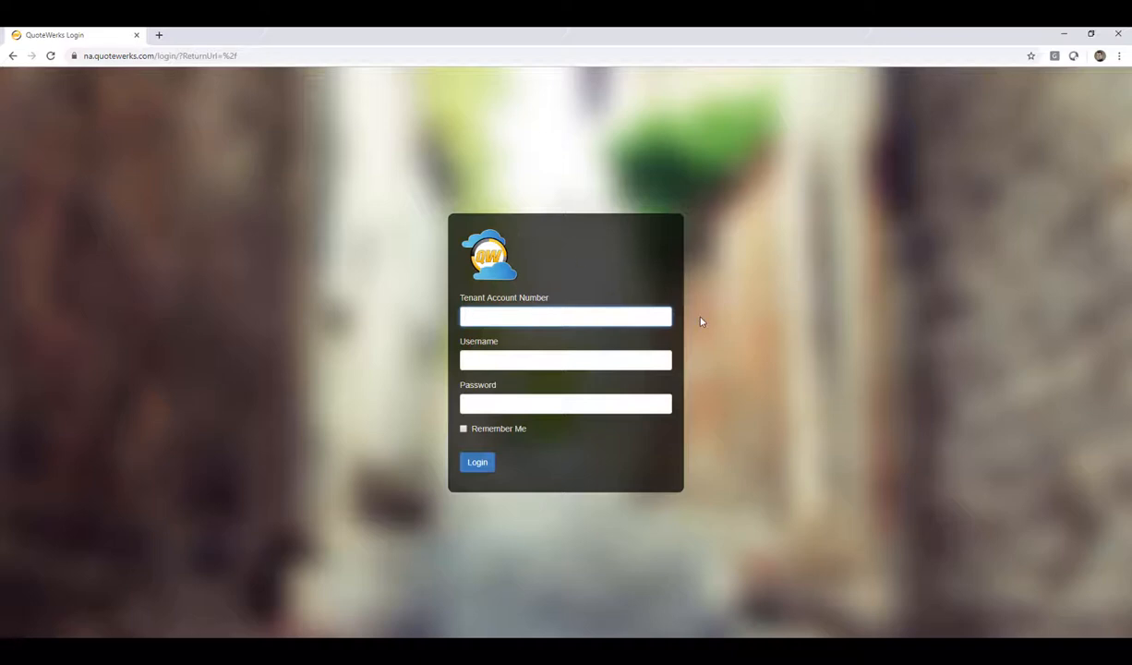
# Step: Log in with the tenant account number, the username administrator and the account password
pyautogui.write('asp')
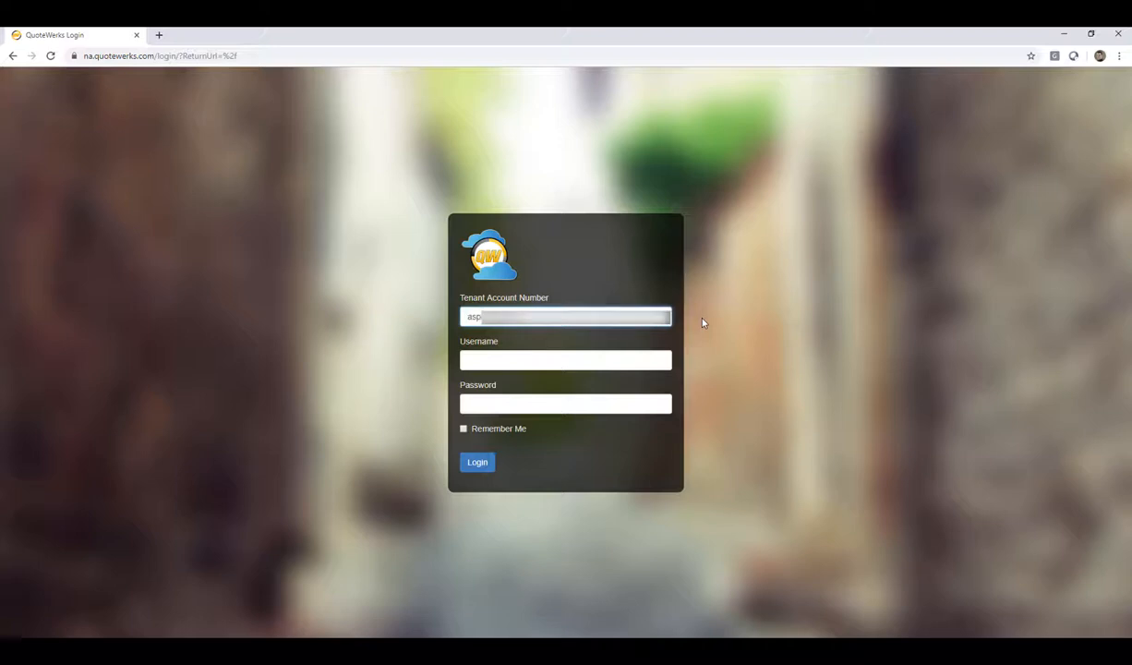
pyautogui.press('Tab')
pyautogui.write('administrator')
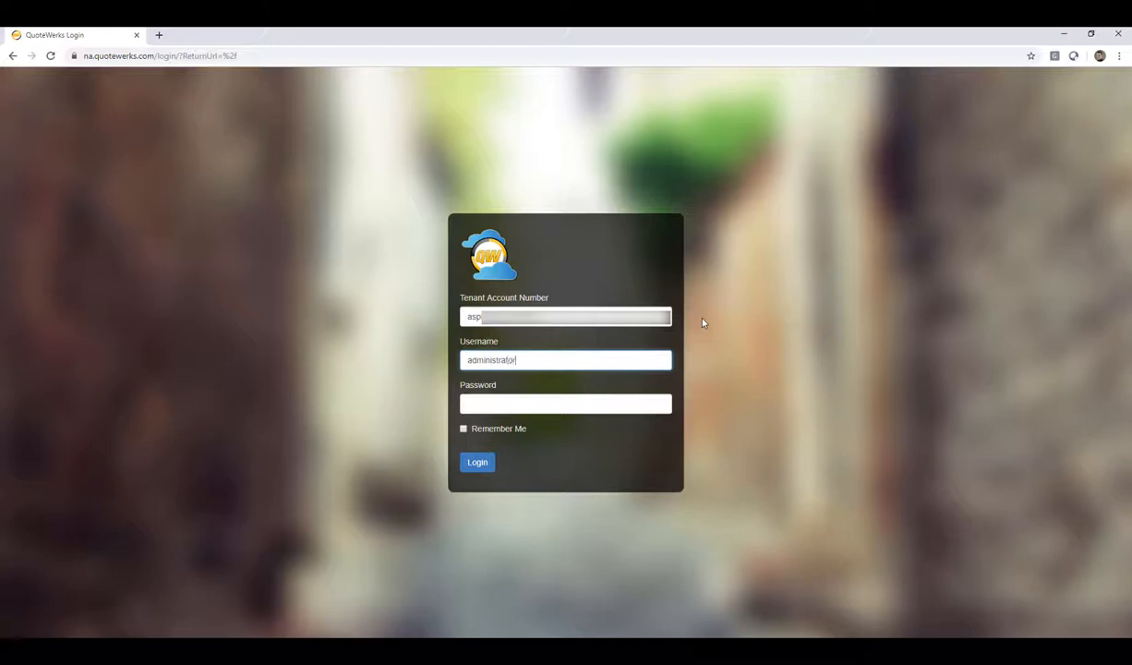
pyautogui.press('Tab')
pyautogui.write('****')
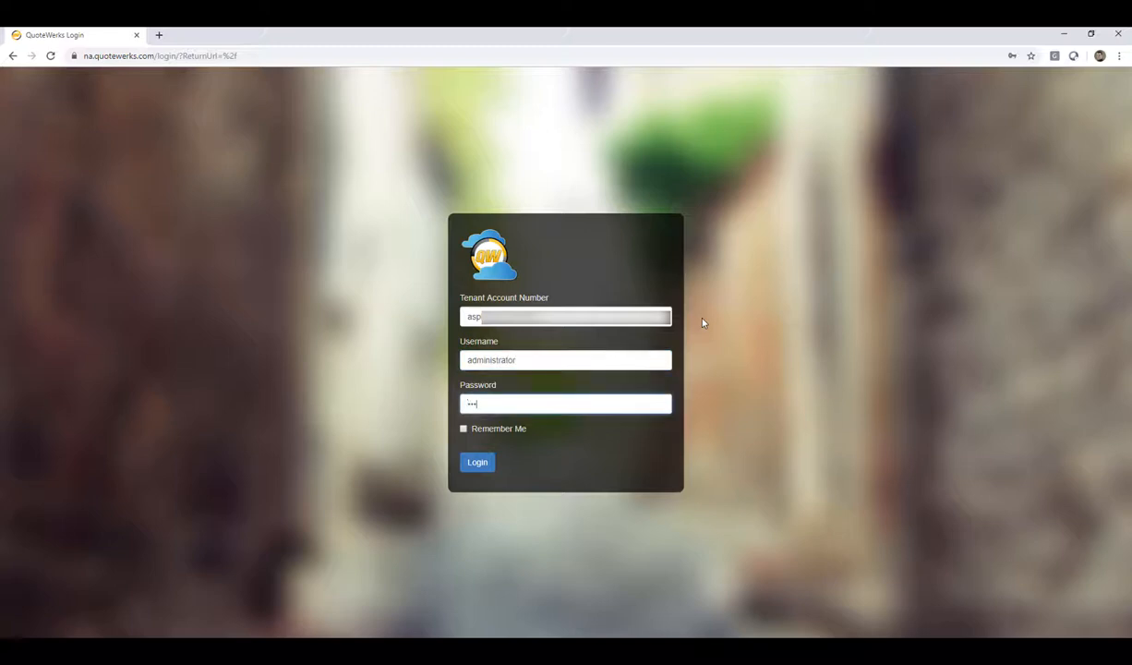
pyautogui.click(477, 463)
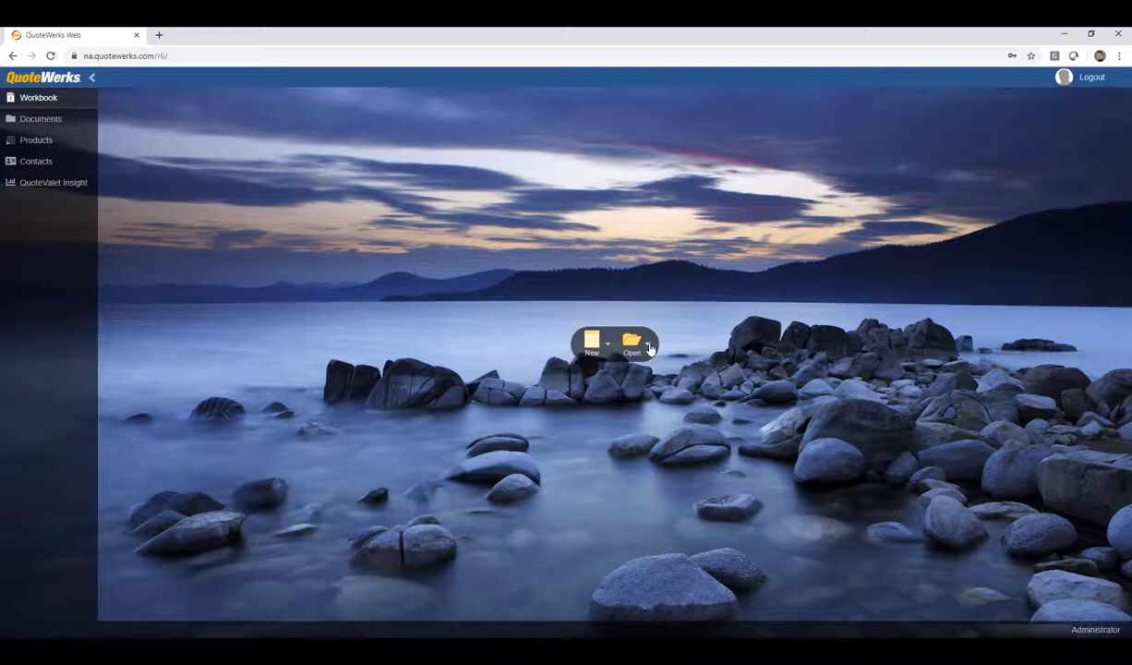
# Step: Create a blank document of type Quote named "Zoho Quote"
pyautogui.click(592, 344)
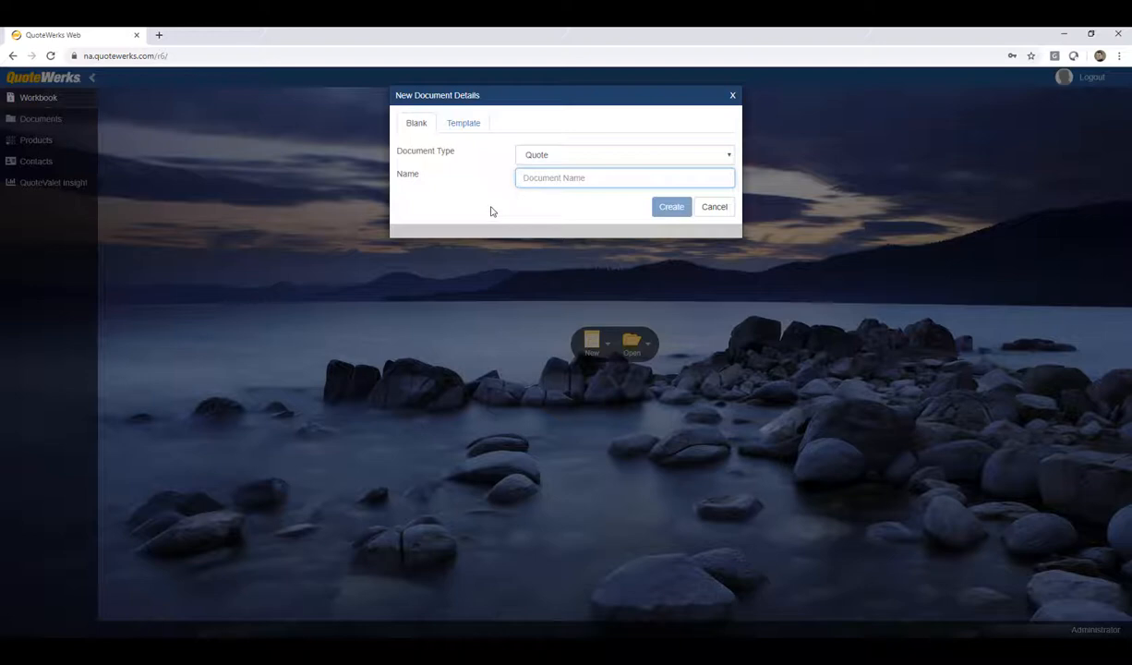
pyautogui.write('Zoho ')
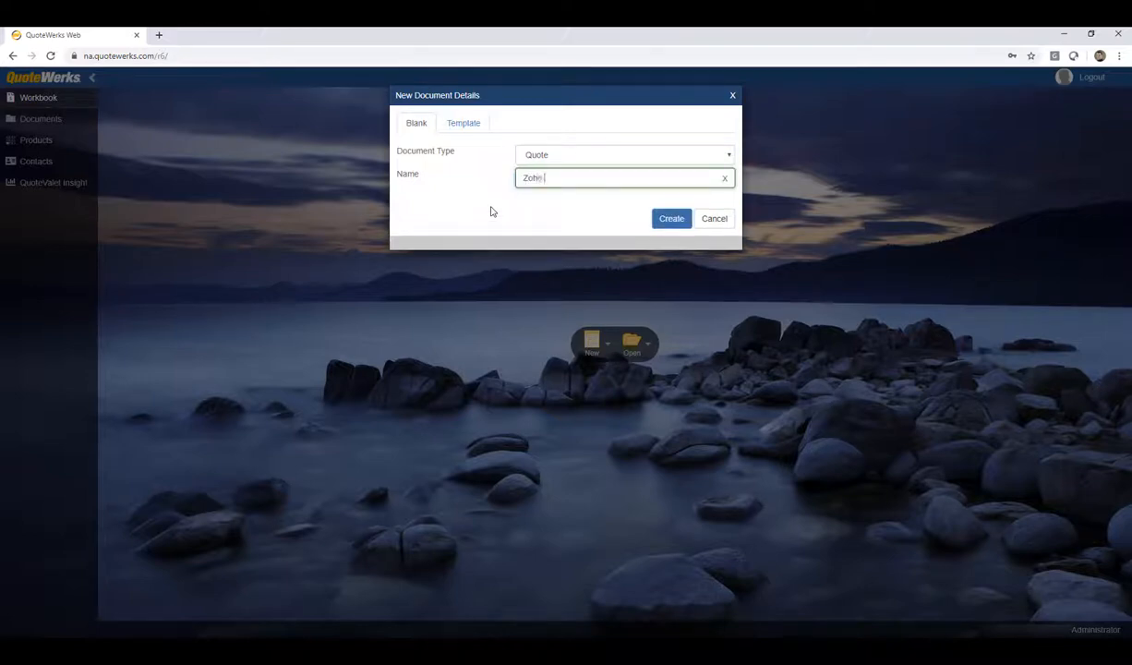
pyautogui.write('Quote')
pyautogui.click(675, 220)
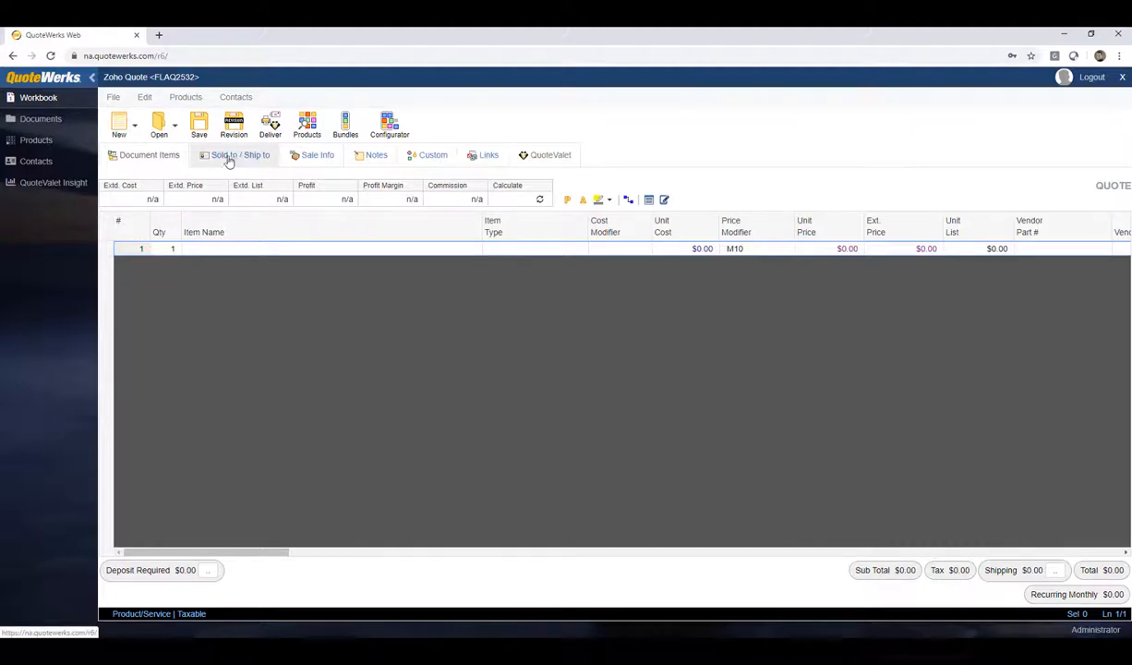
# Step: Search the Zoho contacts by Account Name for "aspire"
pyautogui.click(34, 164)
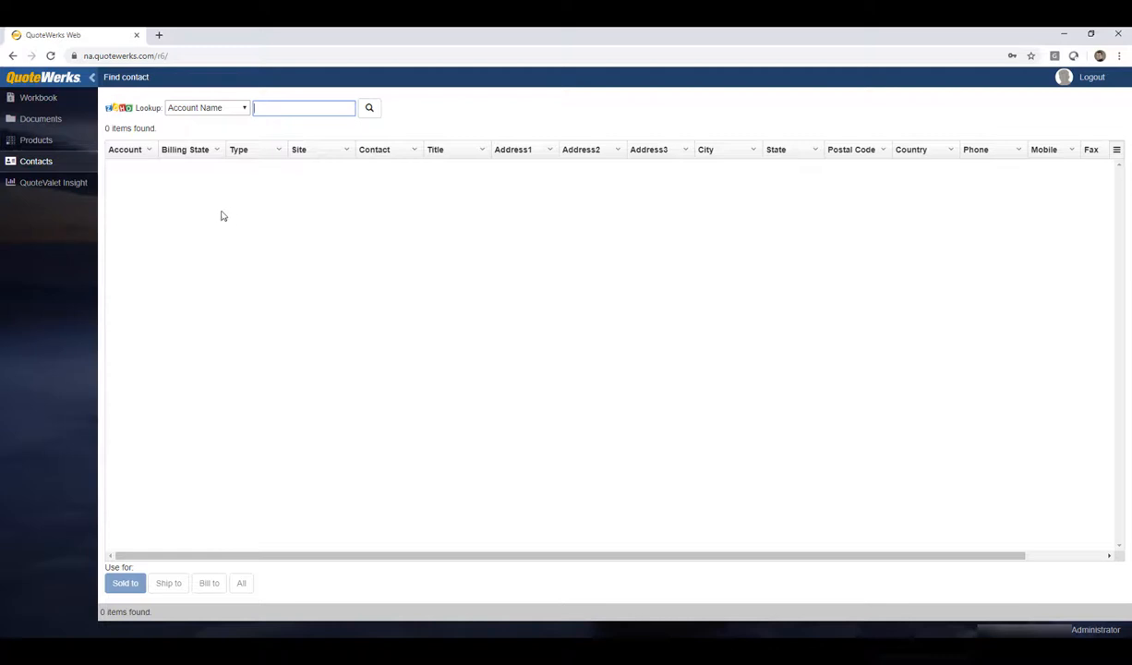
pyautogui.click(244, 110)
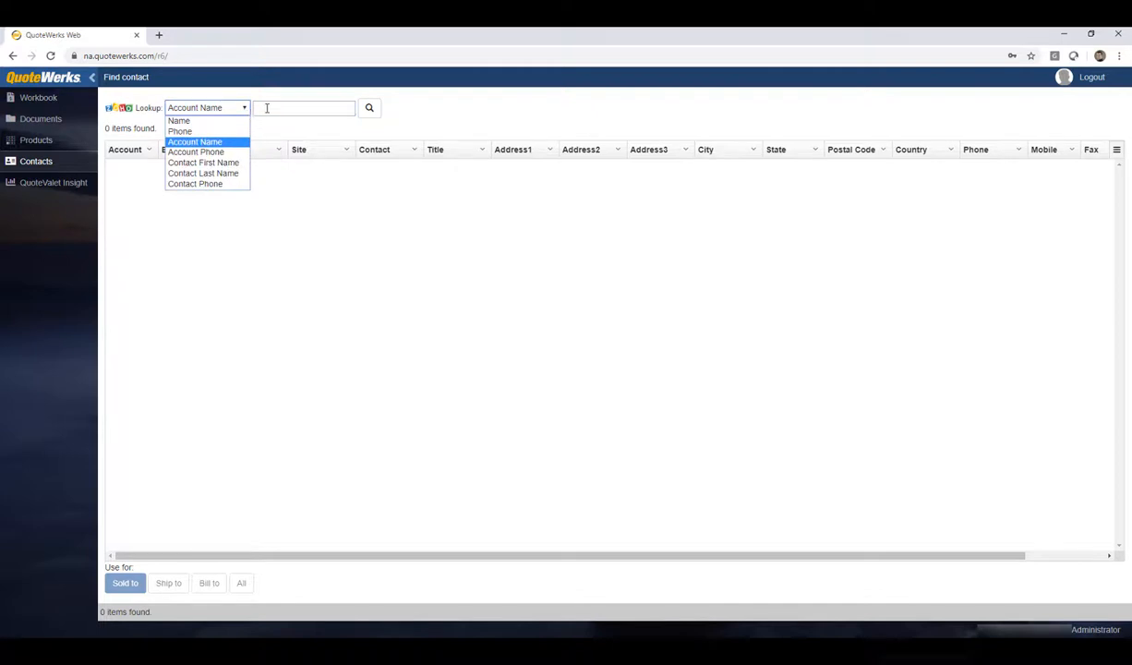
pyautogui.click(266, 108)
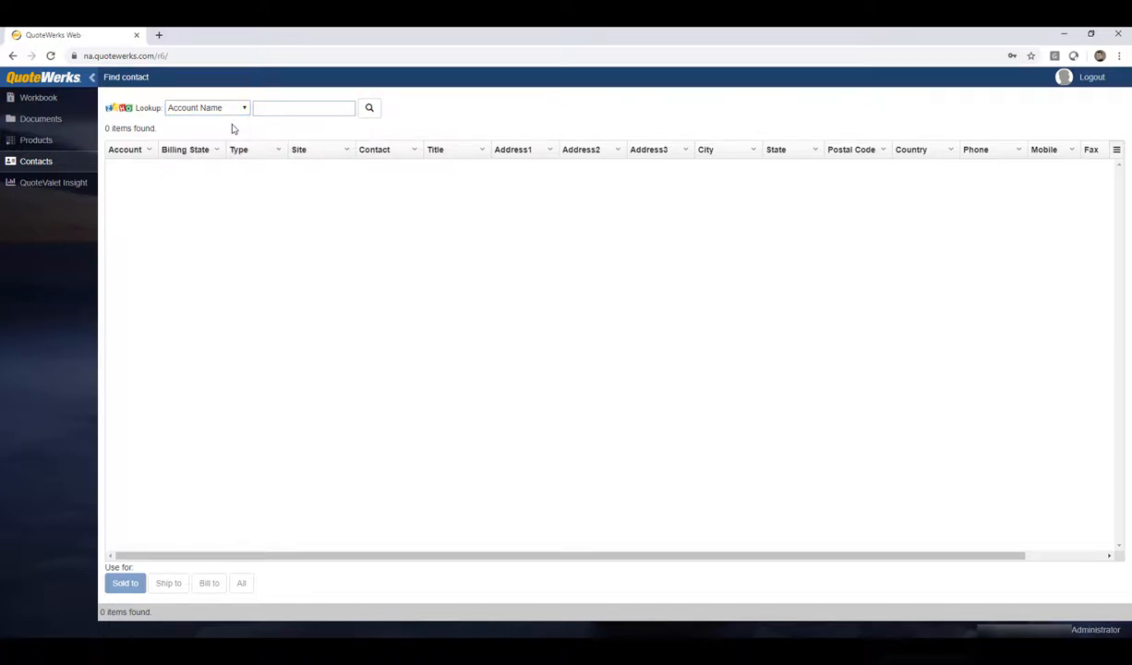
pyautogui.click(278, 108)
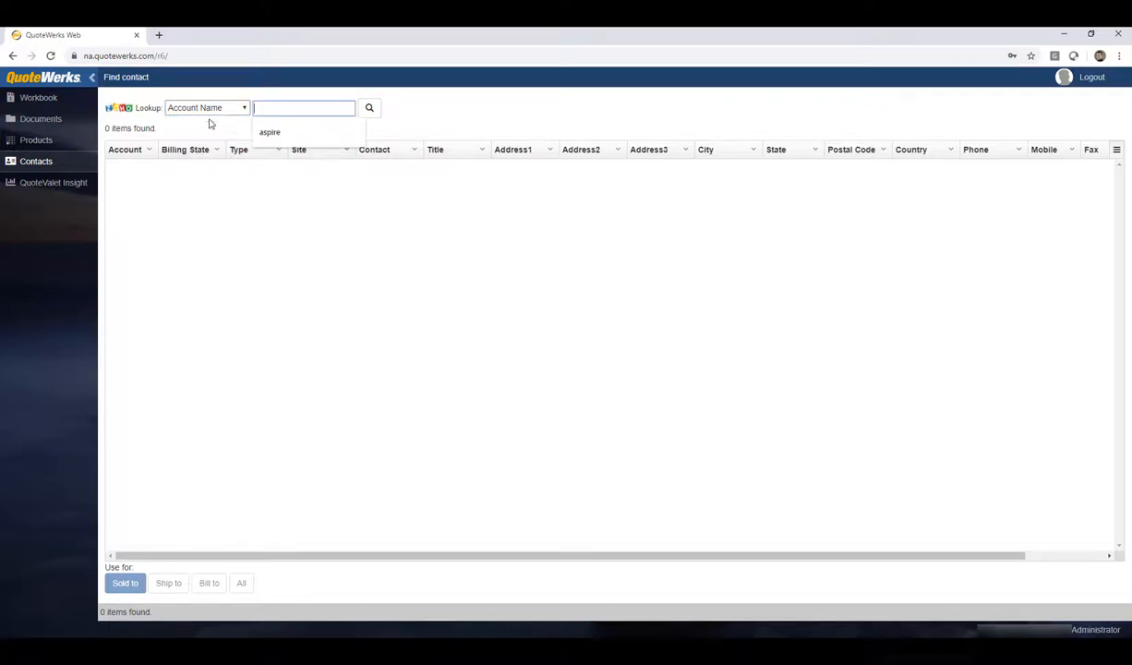
pyautogui.write('aspire')
pyautogui.click(369, 109)
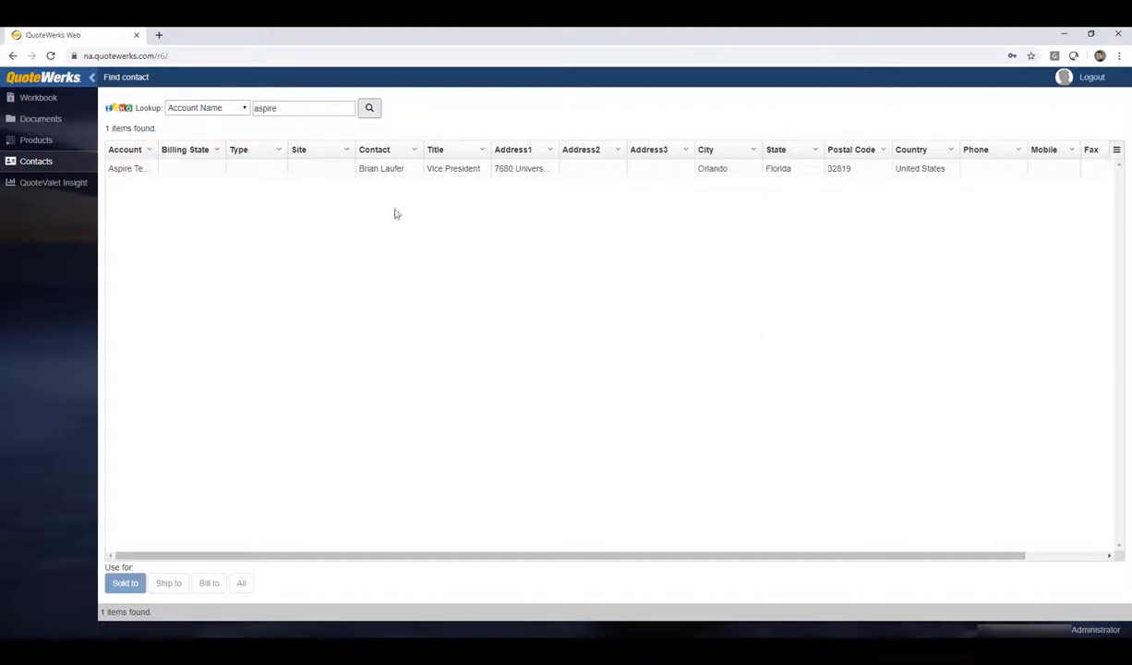
# Step: Use the found Aspire contact for Sold to, Ship to and Bill to, and check the filled-in details in the quote
pyautogui.click(202, 173)
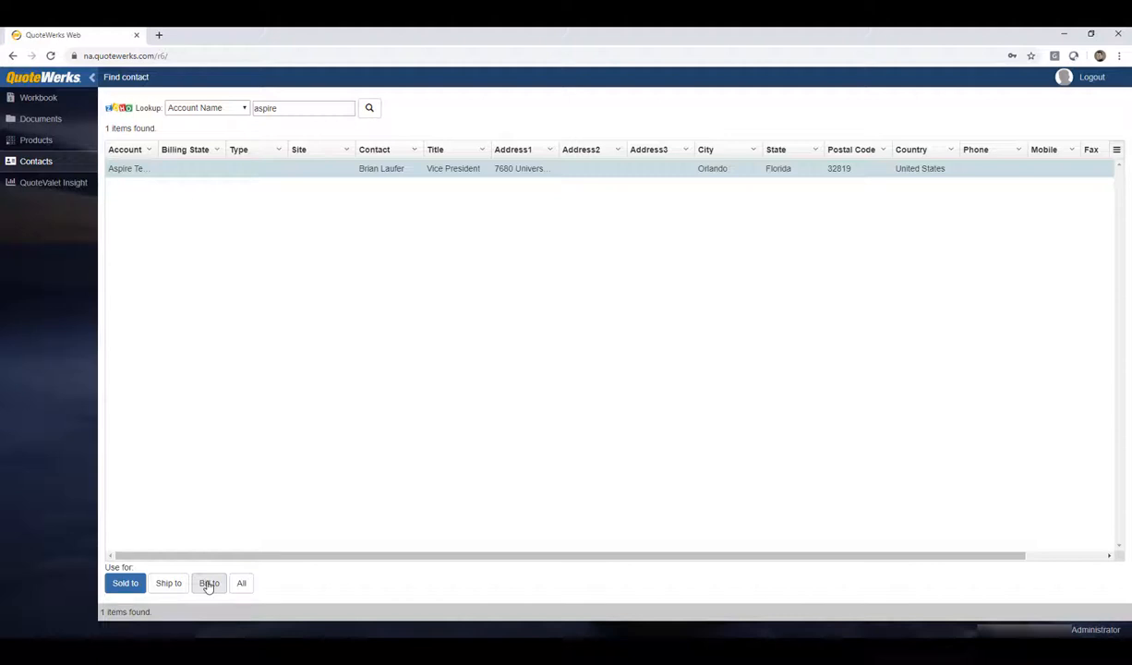
pyautogui.click(244, 589)
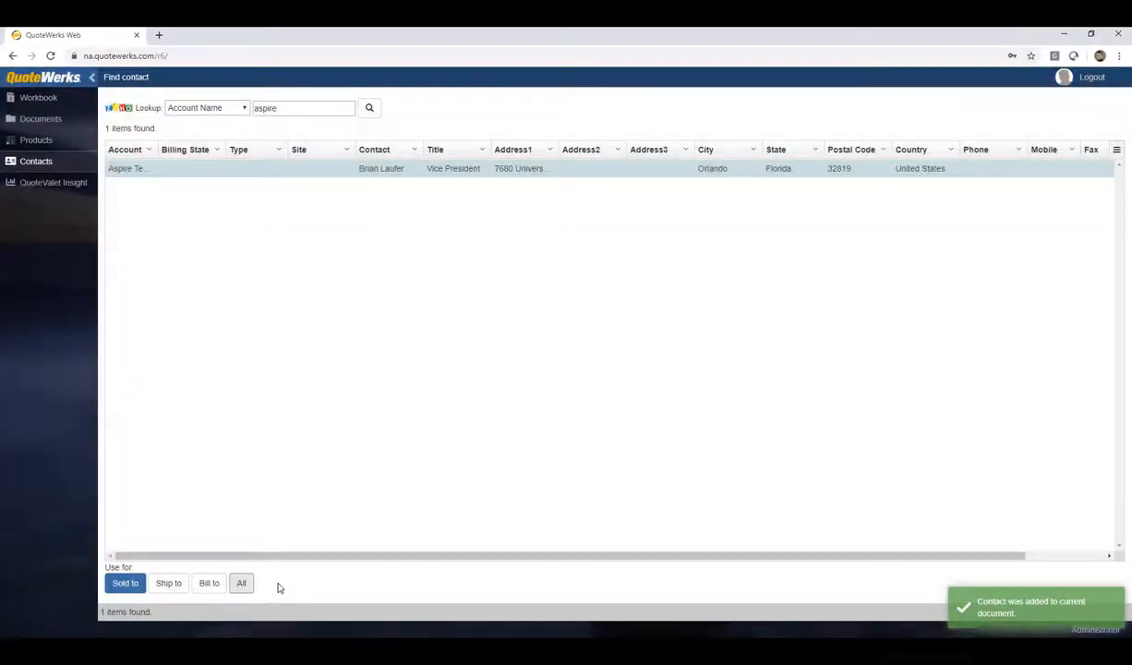
pyautogui.click(46, 102)
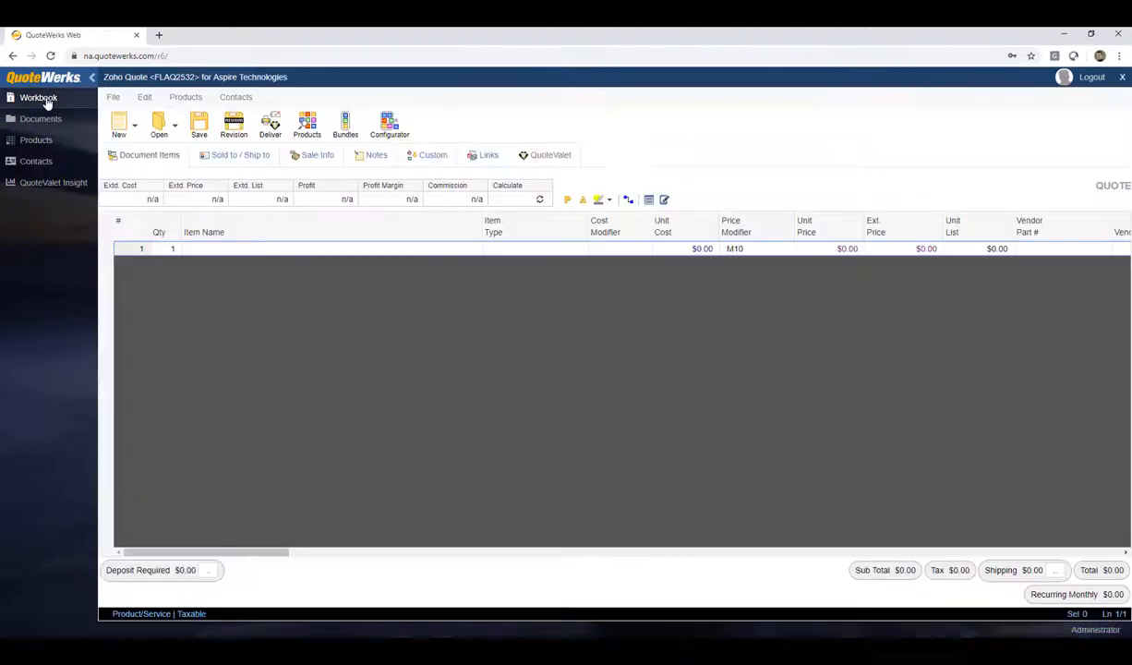
pyautogui.click(222, 155)
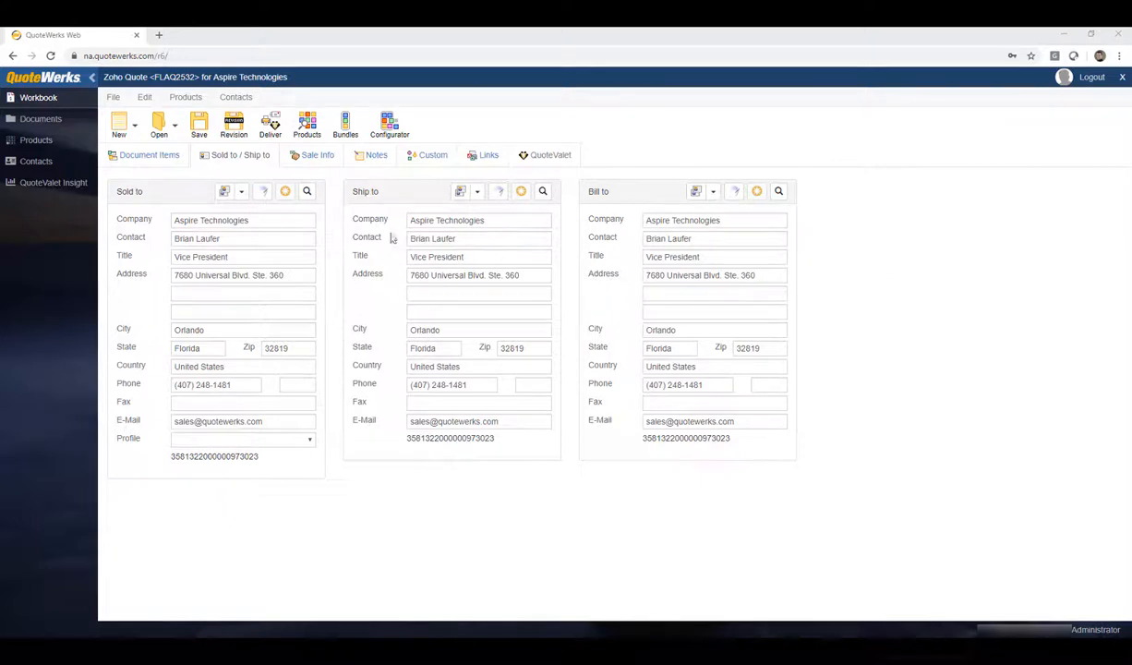
# Step: Insert a section header named "Products:" above the blank line in the quote's document items
pyautogui.click(148, 157)
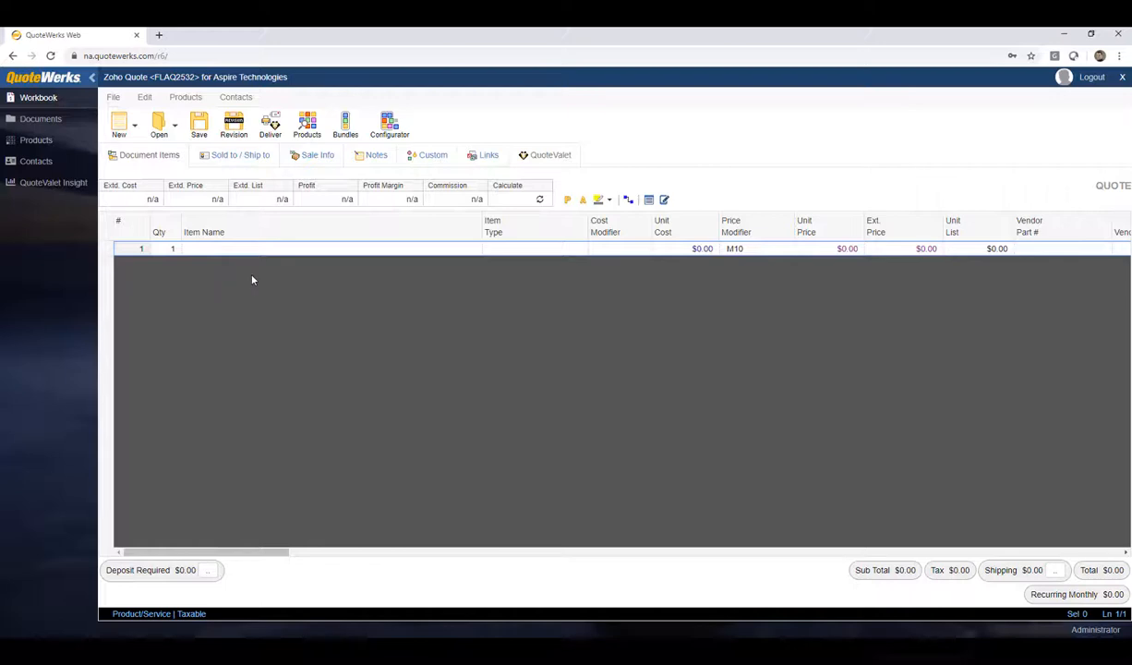
pyautogui.rightClick(106, 249)
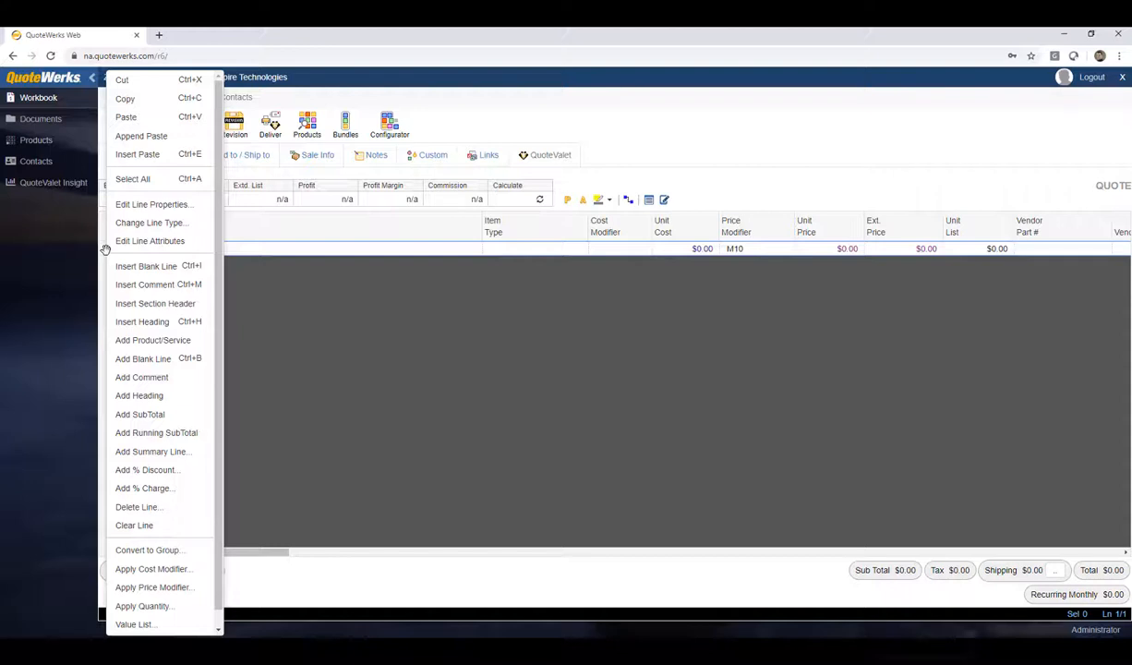
pyautogui.click(202, 308)
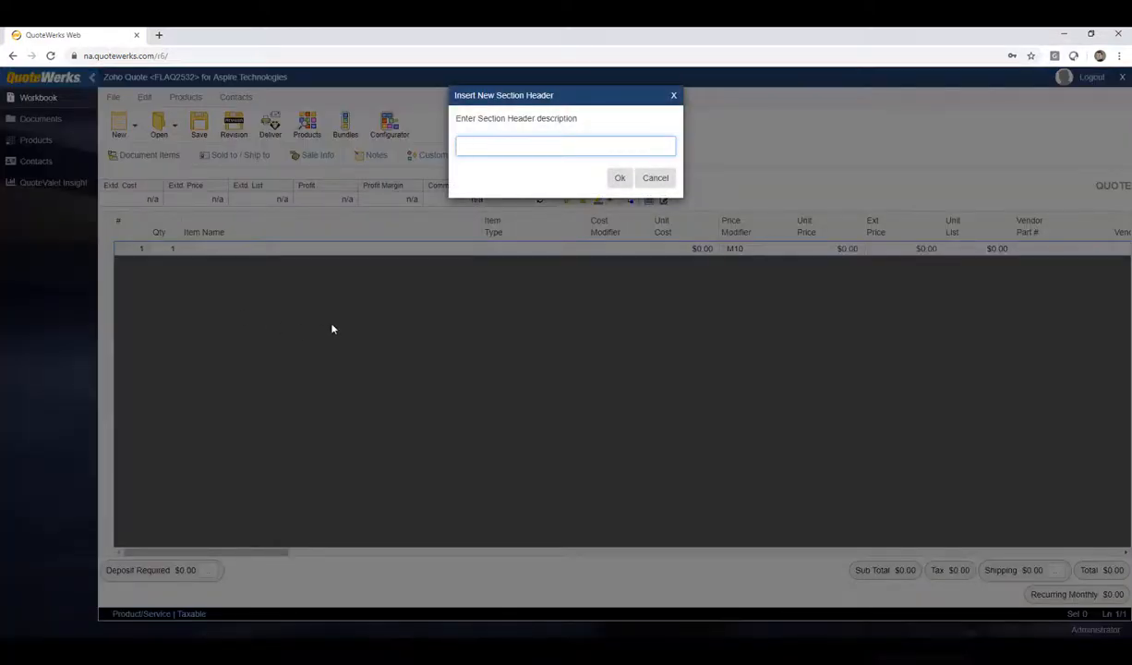
pyautogui.write('Products')
pyautogui.press('Return')
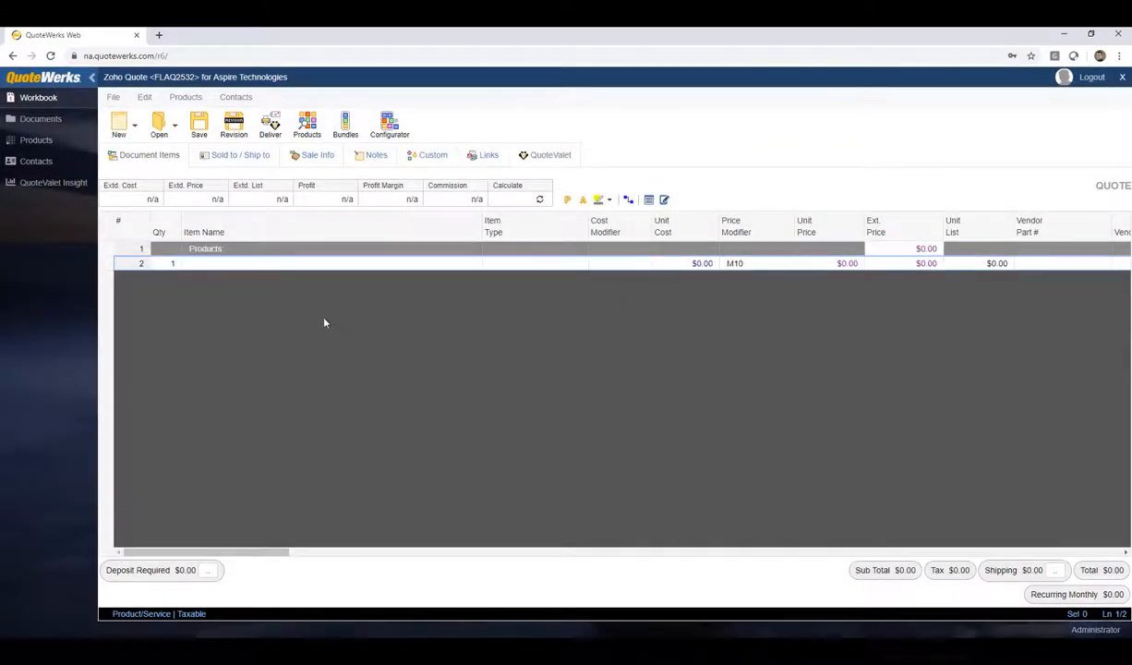
# Step: Insert a second section header named "Services:" into the document items
pyautogui.rightClick(107, 254)
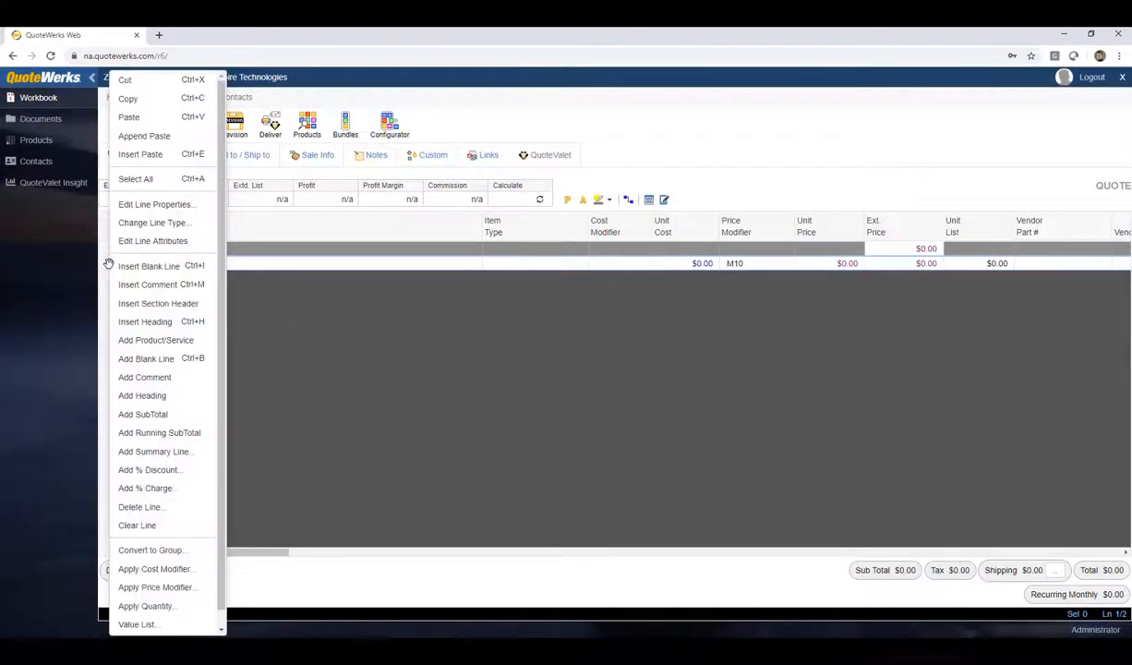
pyautogui.click(162, 303)
pyautogui.write('Services')
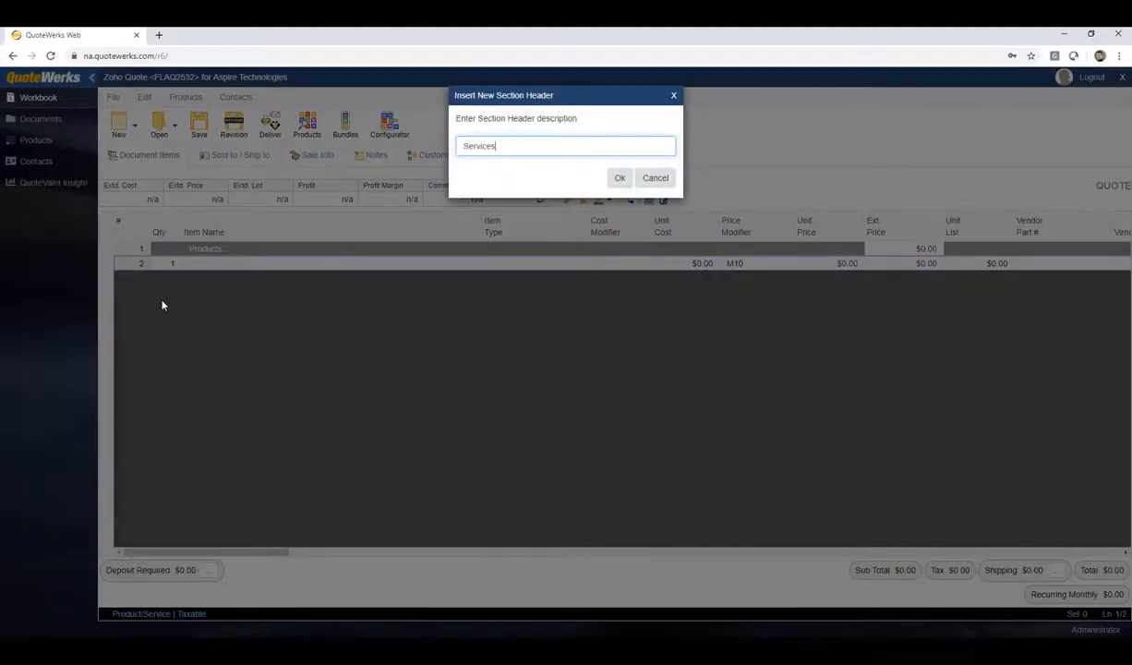
pyautogui.click(620, 178)
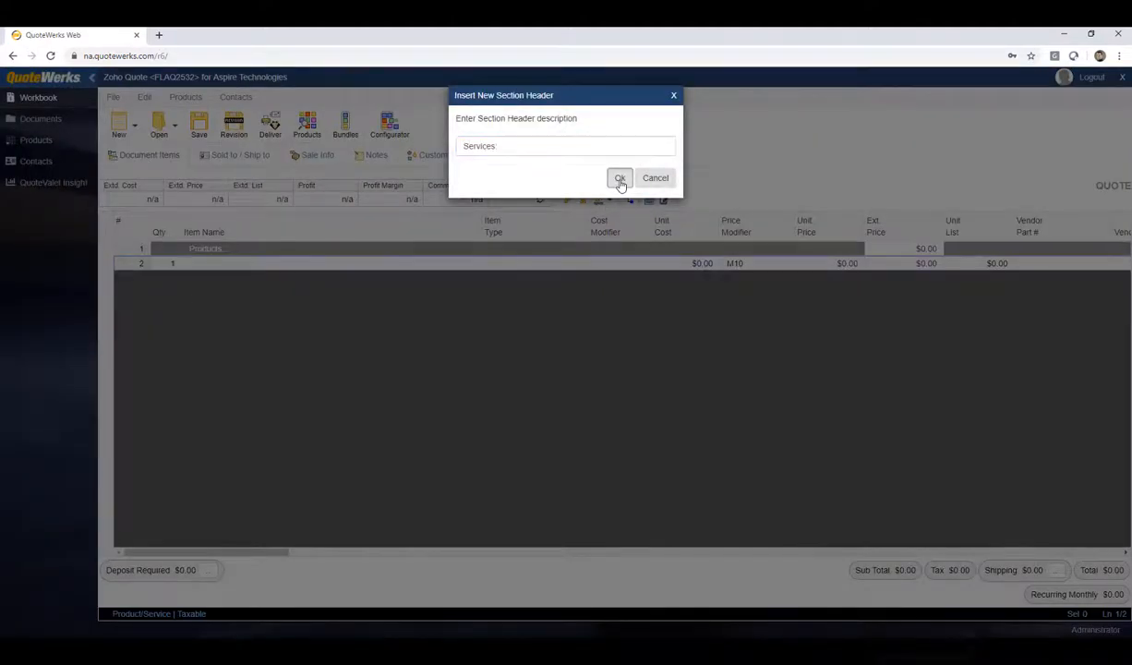
# Step: Insert a third section header named "Optional Items:" into the document items
pyautogui.rightClick(109, 273)
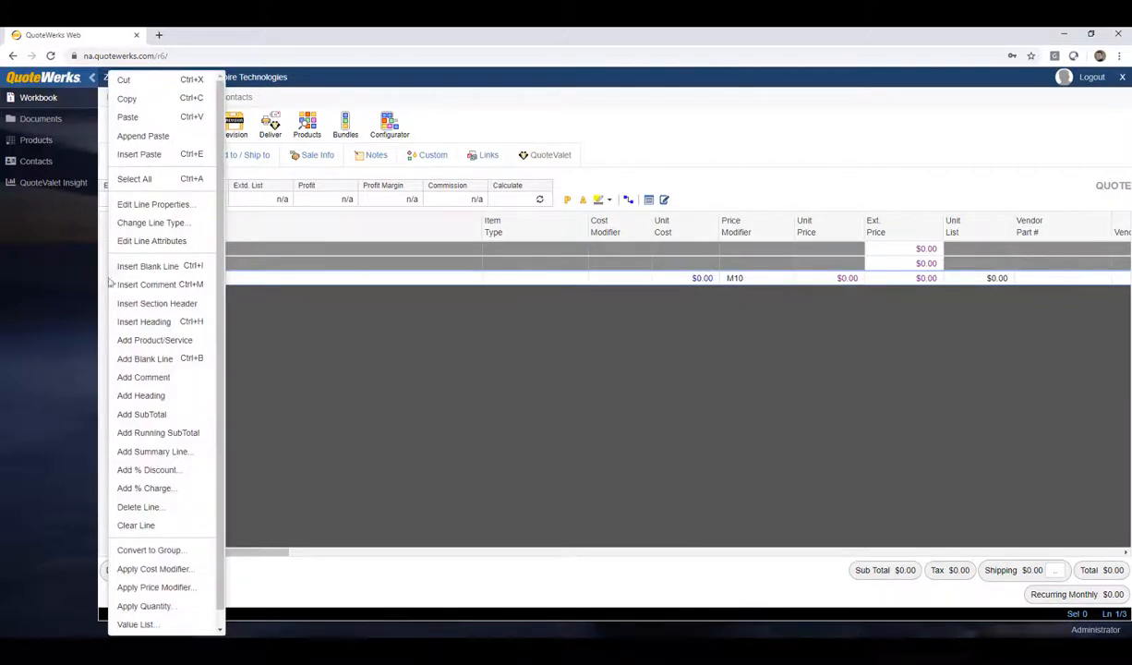
pyautogui.click(186, 307)
pyautogui.write('Optional Items')
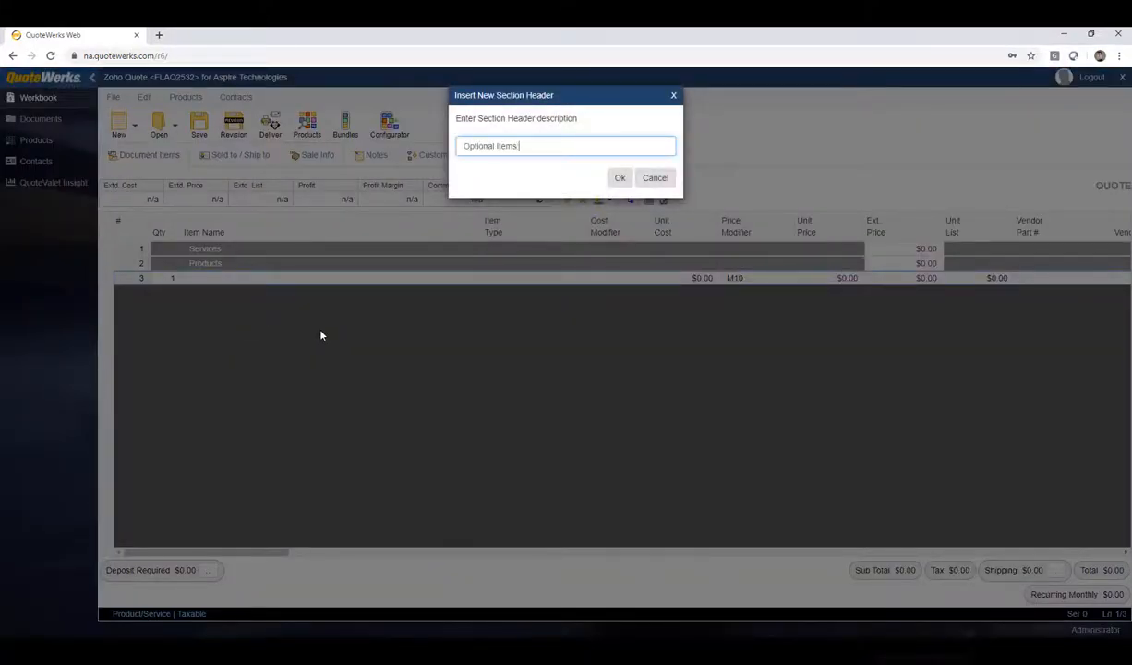
pyautogui.write(':')
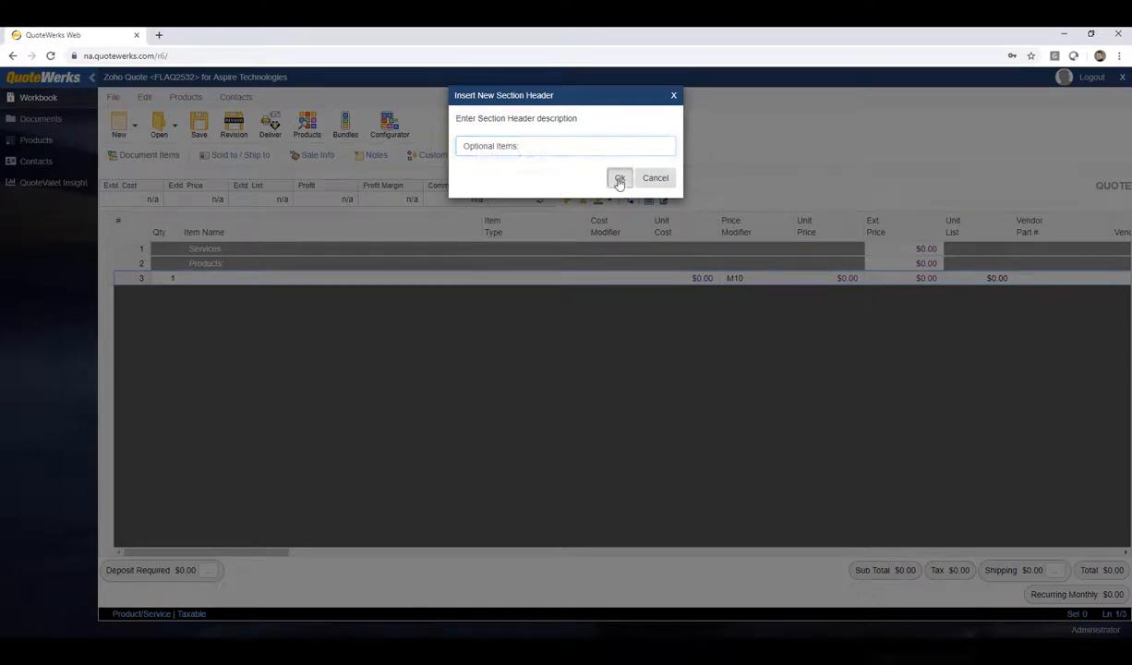
pyautogui.click(619, 177)
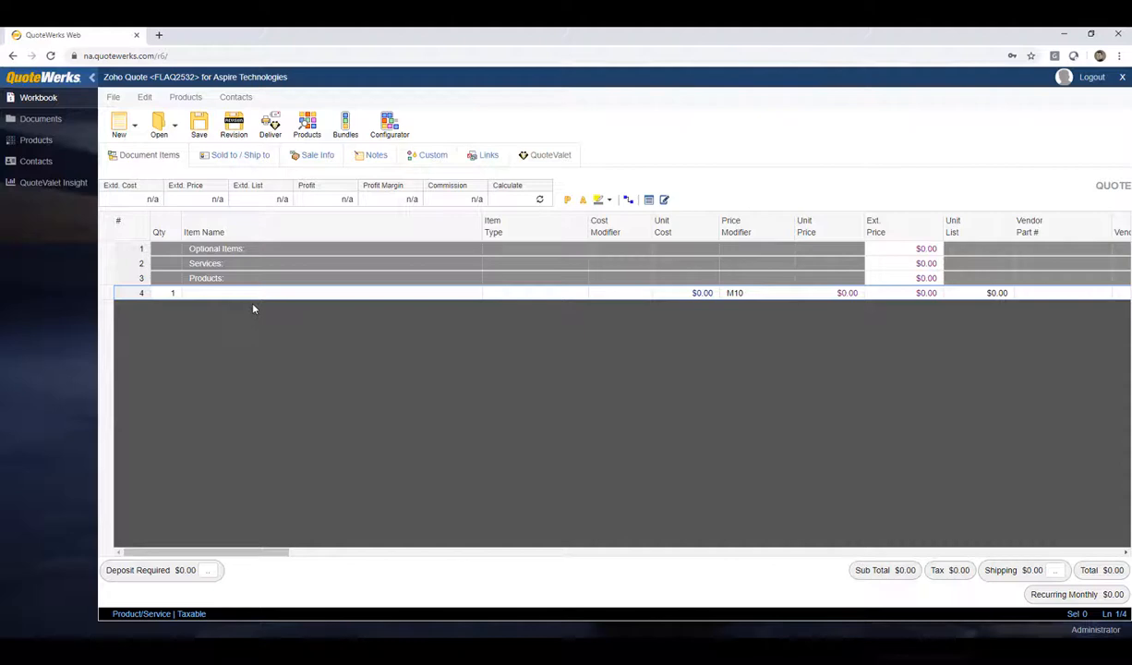
# Step: Delete the blank product line below the section headers and confirm the deletion
pyautogui.moveTo(103, 296); pyautogui.dragTo(107, 294)
pyautogui.press('Delete')
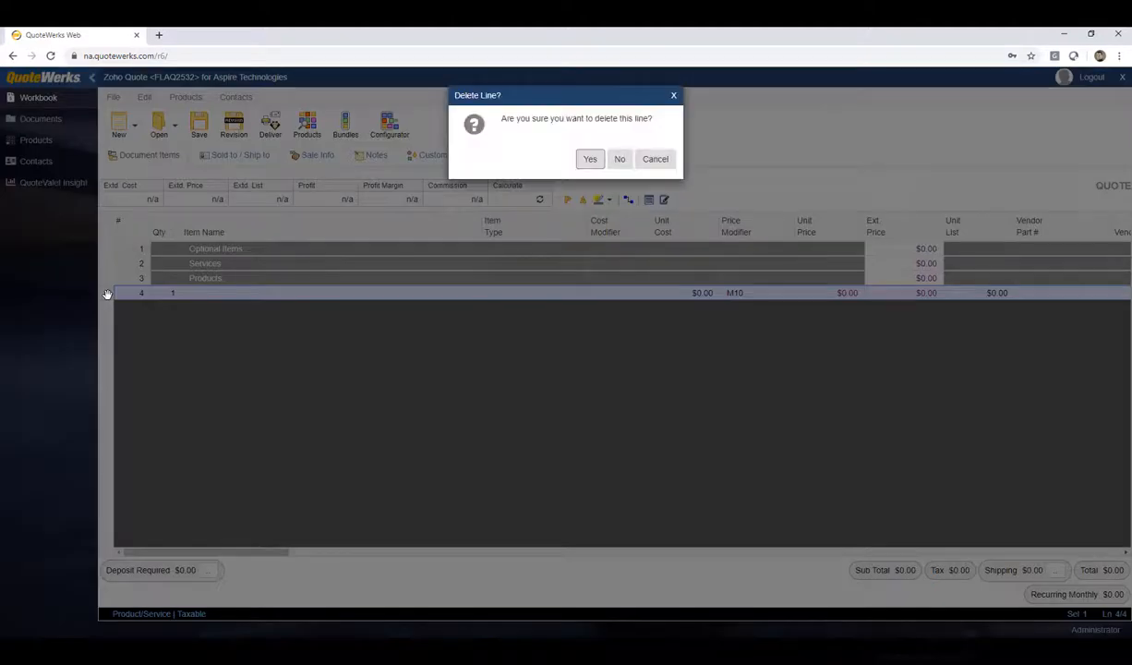
pyautogui.click(580, 158)
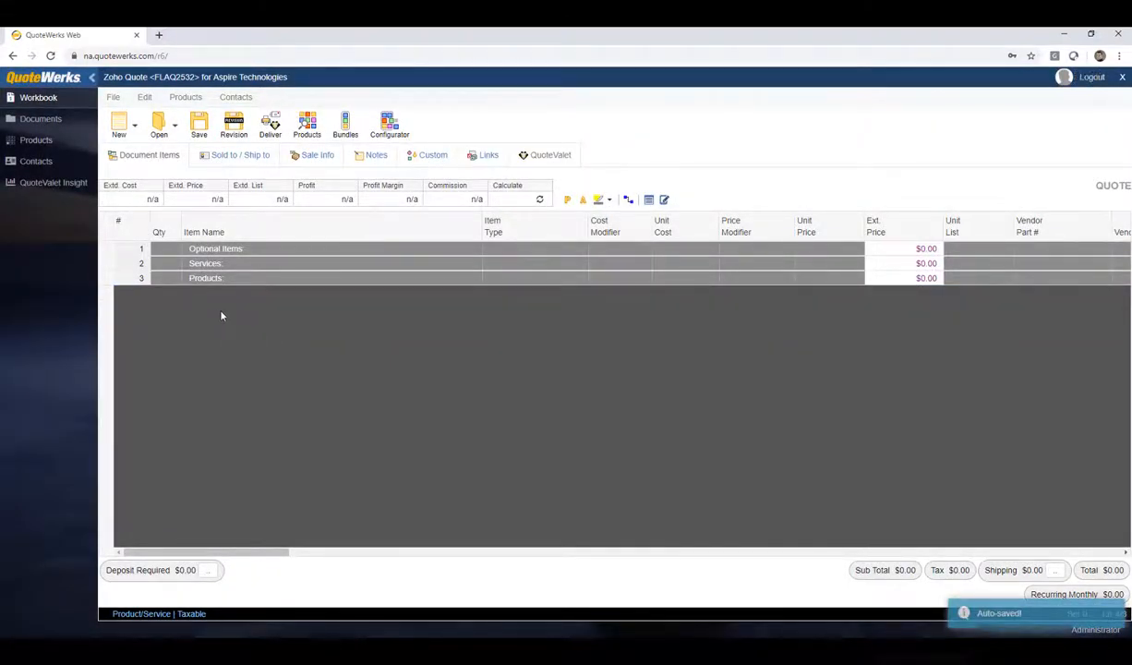
# Step: Reorder the section headers so that Products comes first, Services second and Optional Items last
pyautogui.click(108, 278)
pyautogui.moveTo(108, 278); pyautogui.dragTo(109, 250)
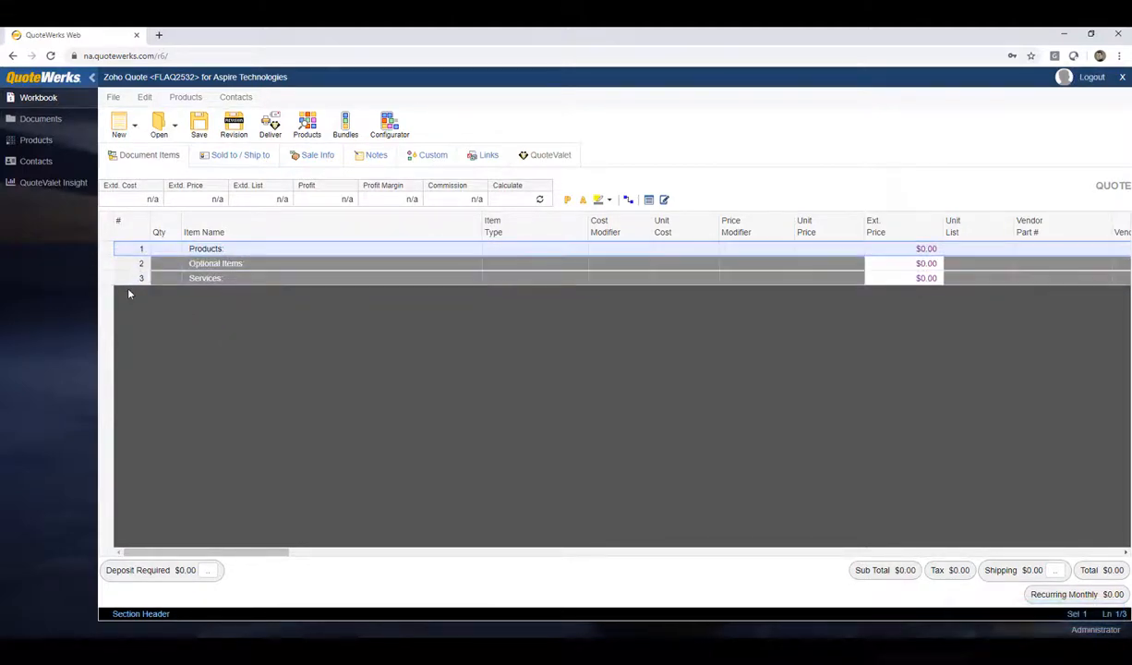
pyautogui.moveTo(108, 279); pyautogui.dragTo(110, 262)
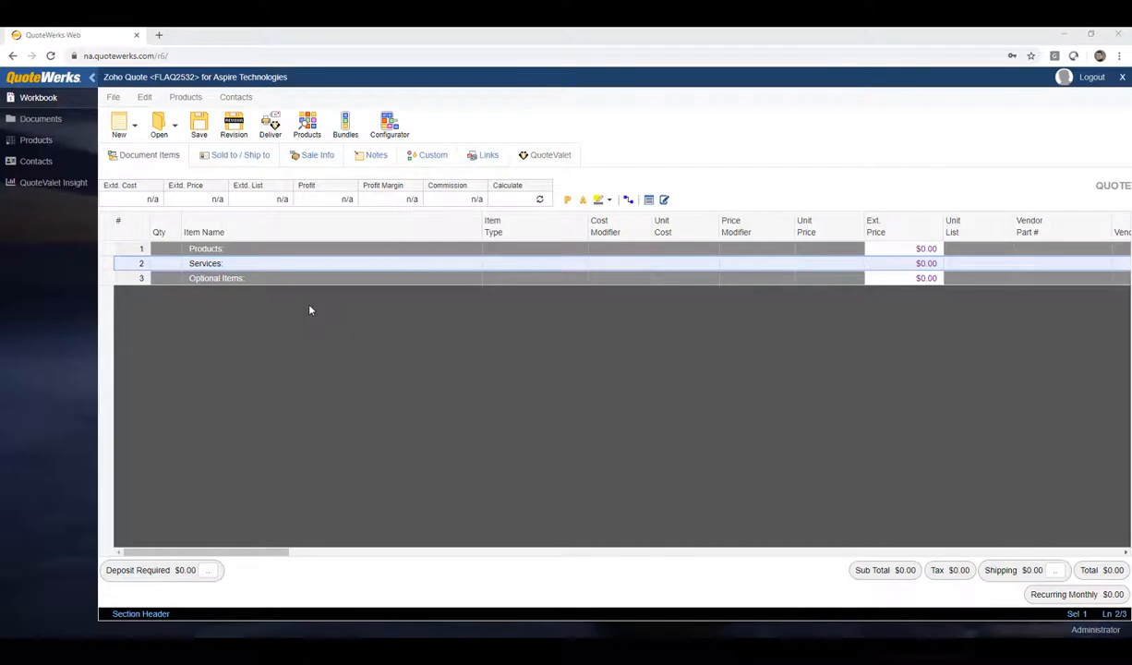
# Step: Search the Etilize product catalog for "tripp lite switch"
pyautogui.click(37, 141)
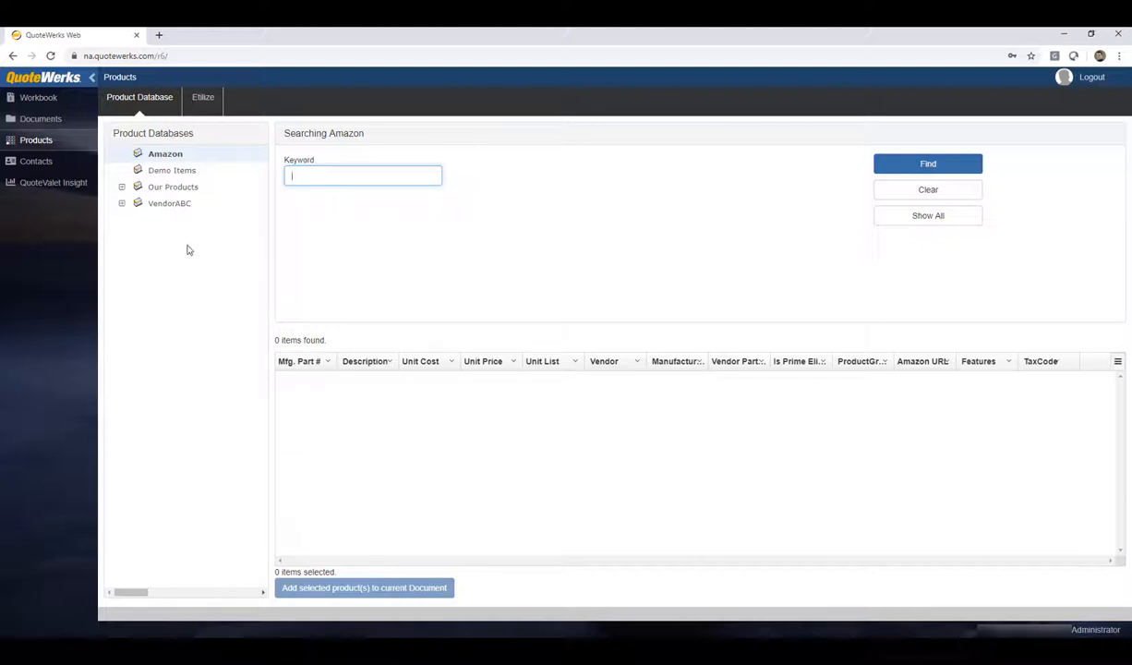
pyautogui.click(204, 102)
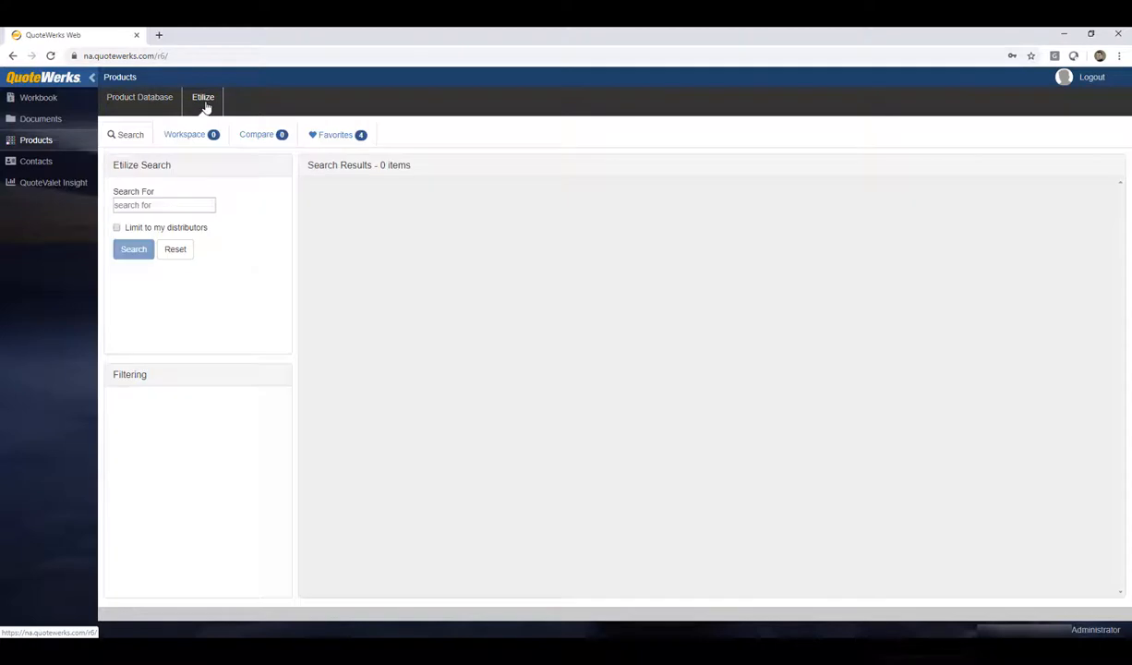
pyautogui.click(202, 205)
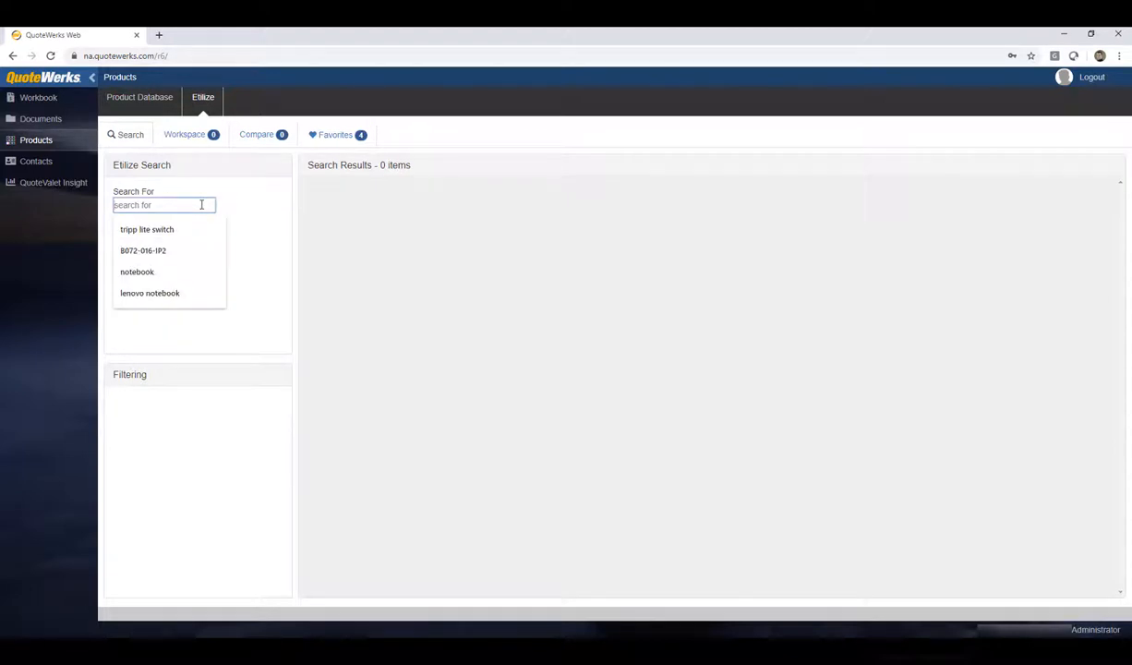
pyautogui.write('tir')
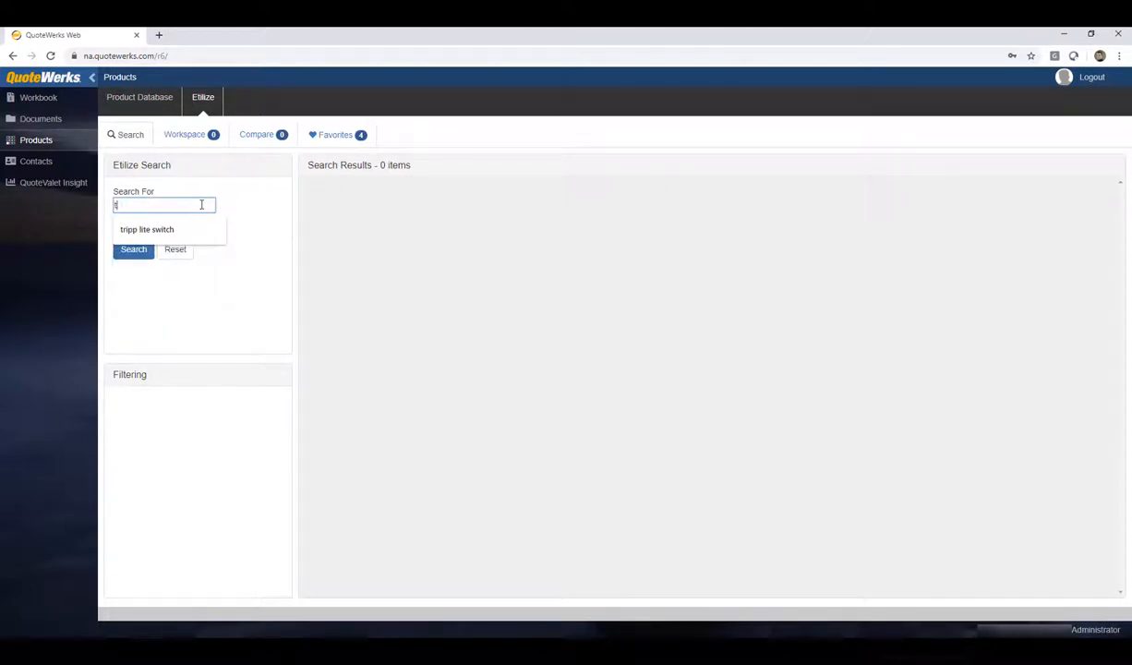
pyautogui.press('BackSpace')
pyautogui.press('BackSpace')
pyautogui.write('ripp lite switch')
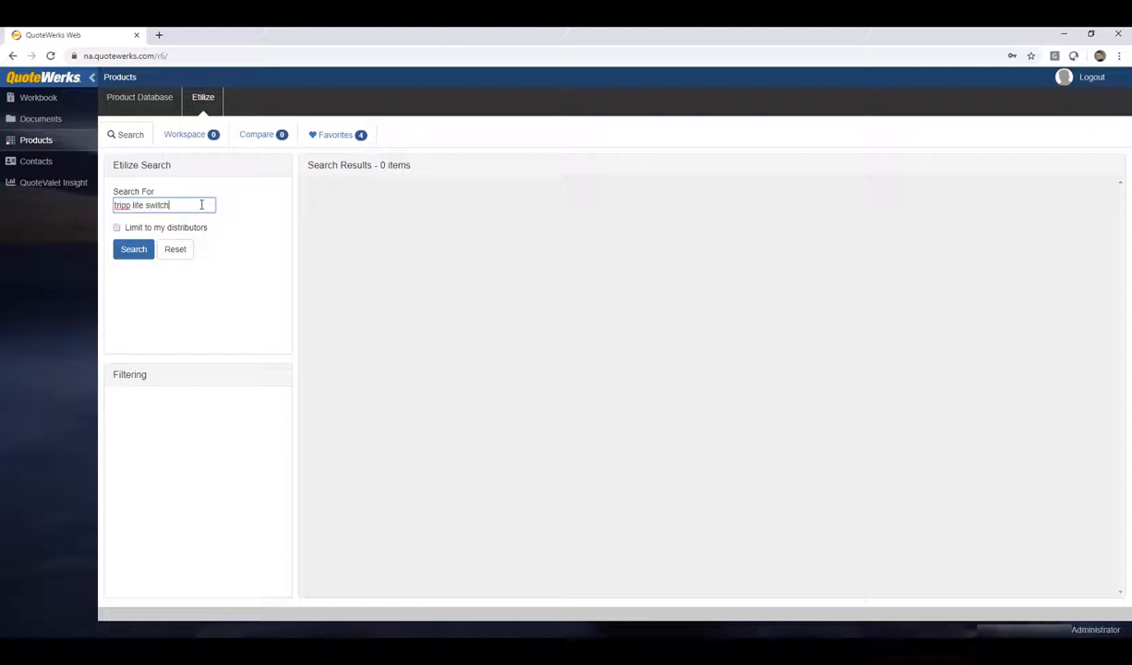
pyautogui.click(131, 250)
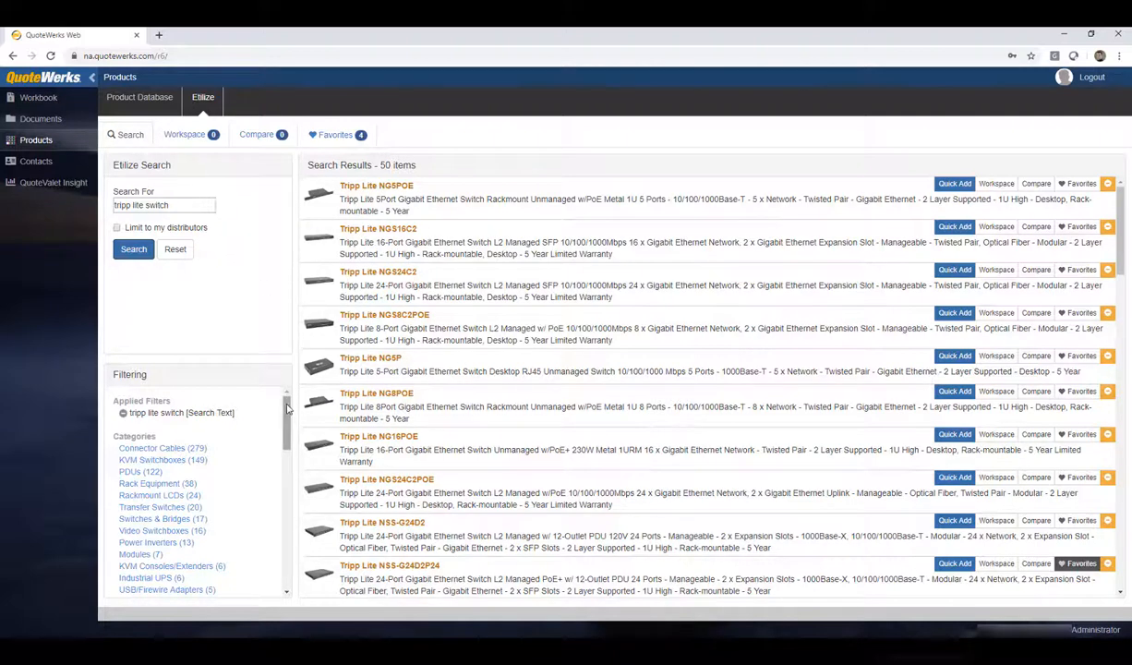
# Step: Filter the search results to the KVM Switchboxes category and the NetCommander product family
pyautogui.moveTo(287, 408)
pyautogui.mouseDown()
pyautogui.moveTo(274, 503)
pyautogui.moveTo(288, 406)
pyautogui.mouseUp()
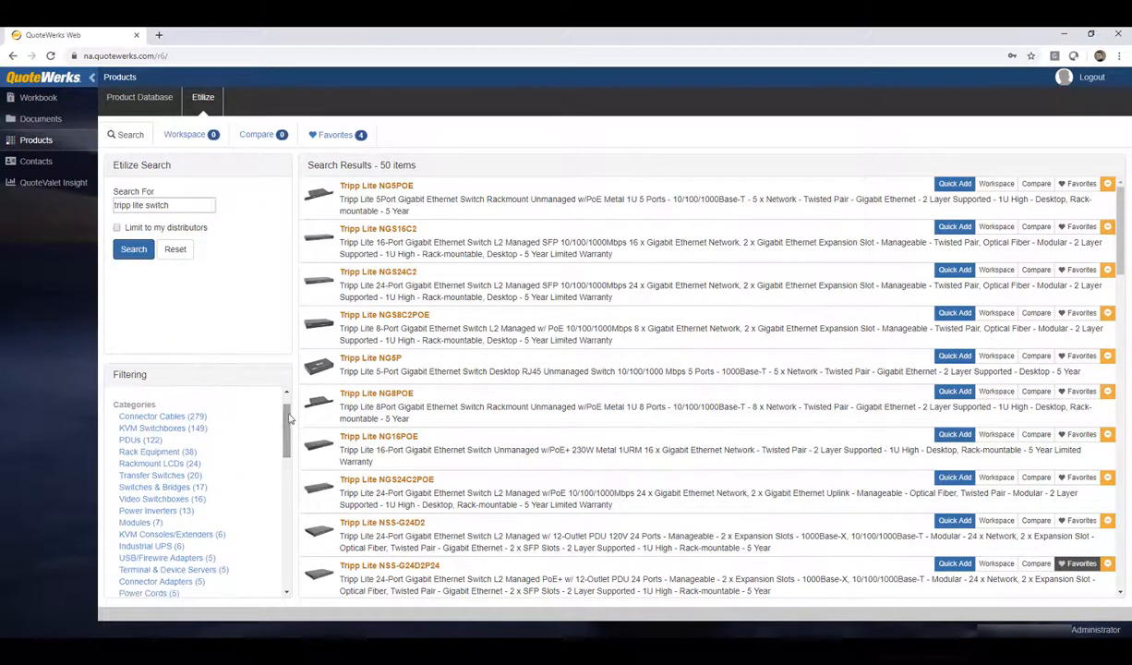
pyautogui.click(171, 429)
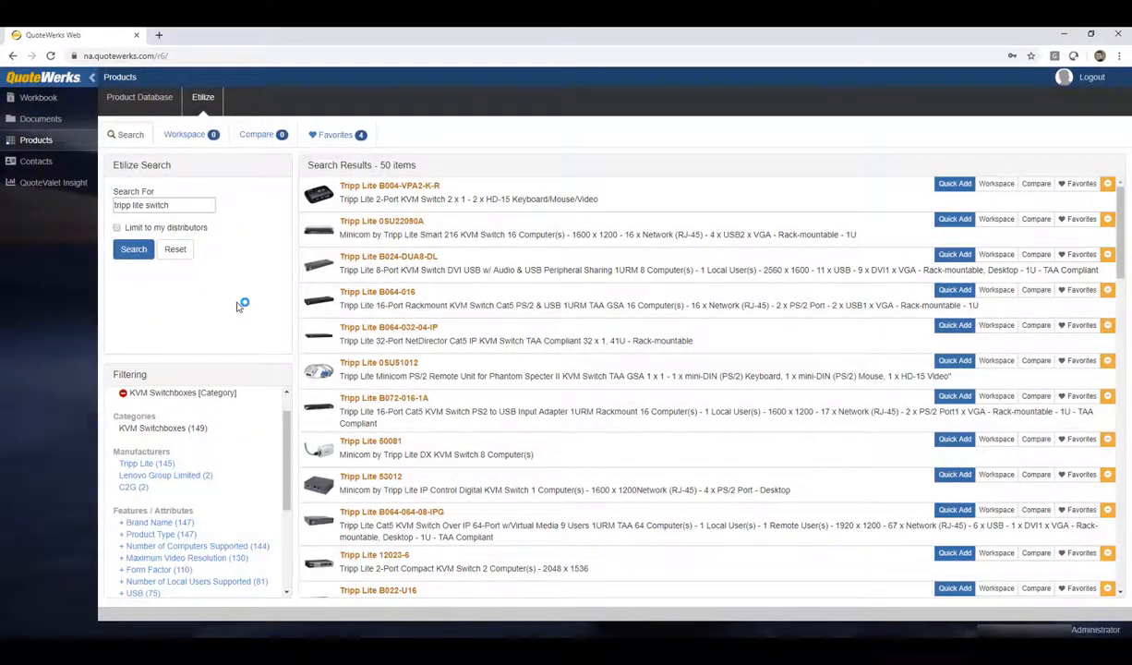
pyautogui.scroll(-3, 232, 497)
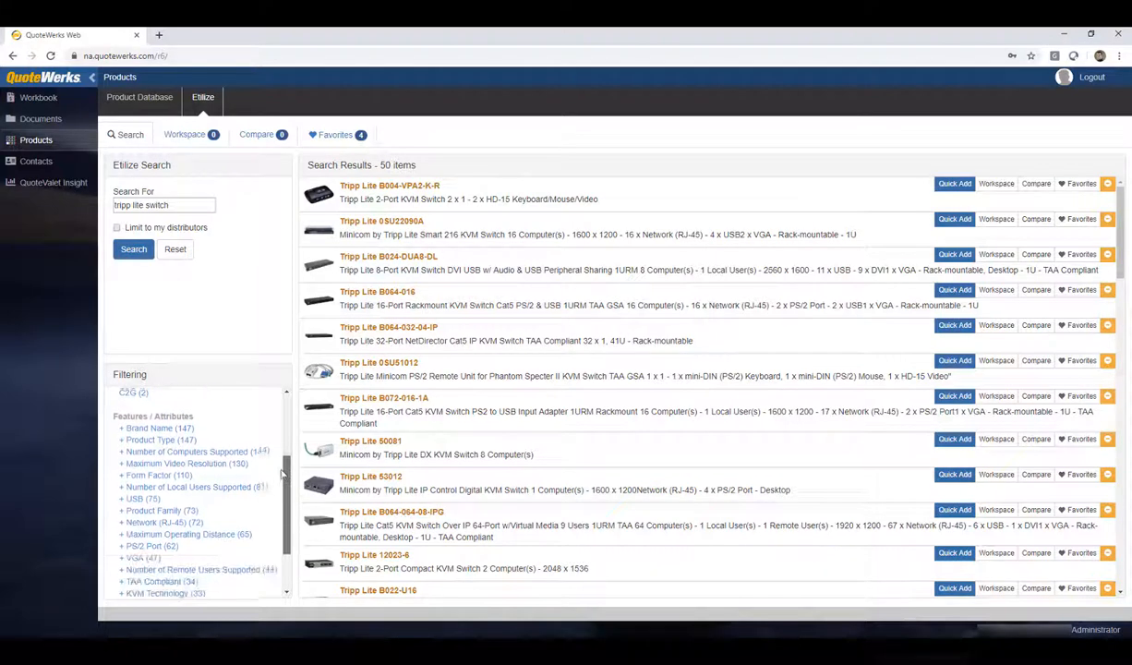
pyautogui.click(122, 507)
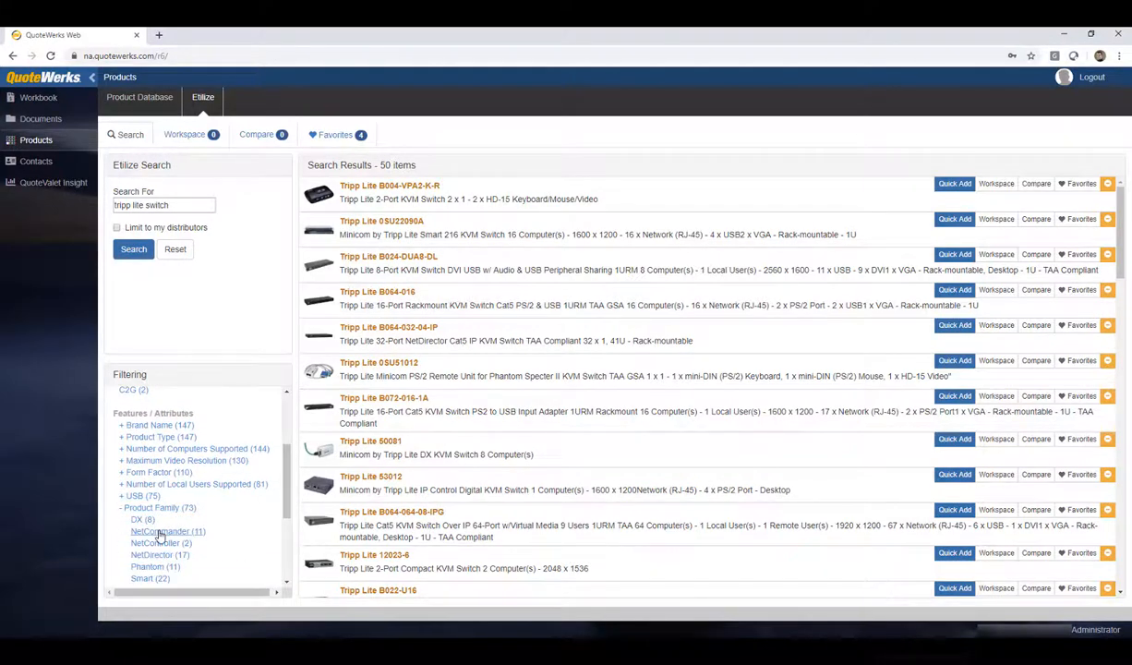
pyautogui.click(160, 532)
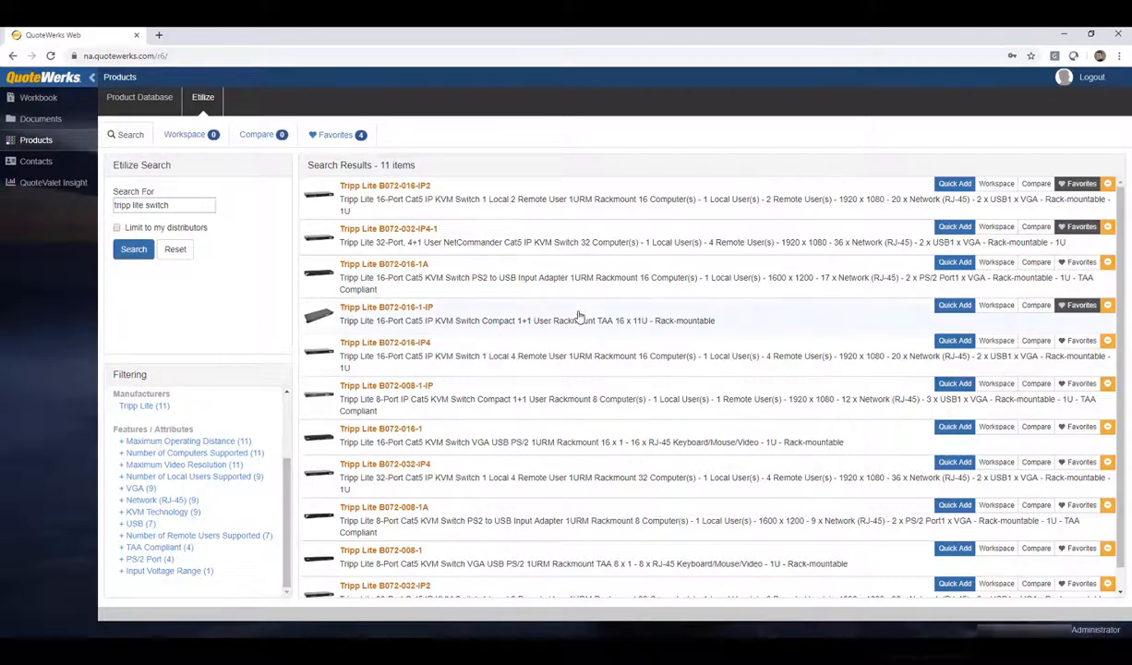
# Step: Expand the Tripp Lite B072-016-IP2 result to show its distributor offers and pick the one from Tech Data
pyautogui.click(543, 201)
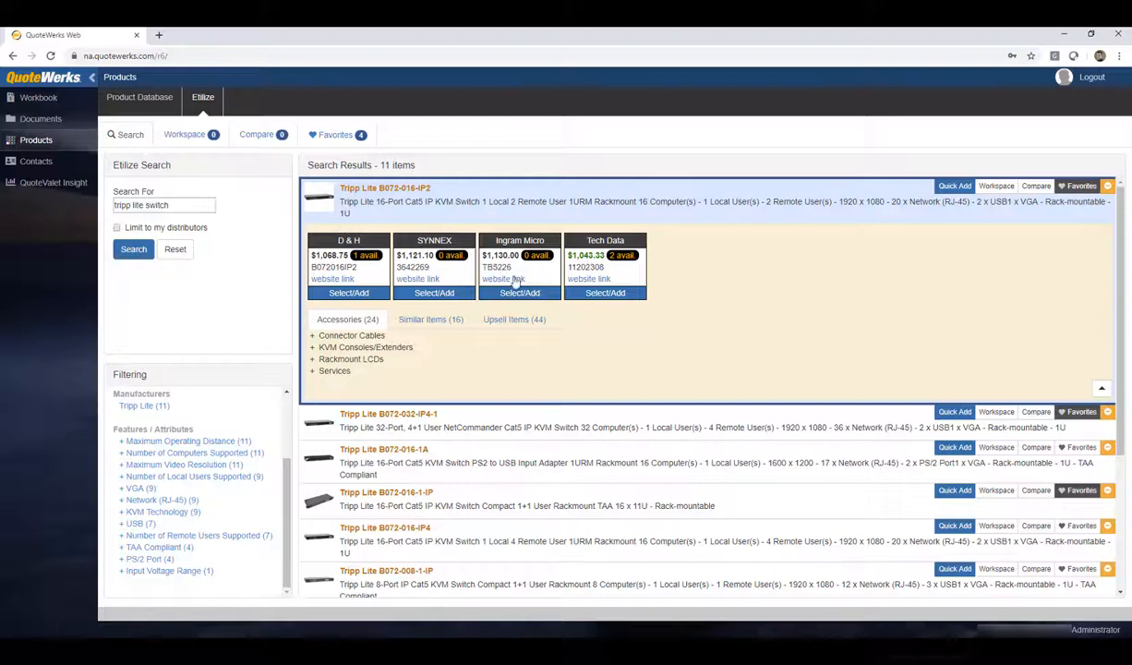
pyautogui.moveTo(625, 261)
pyautogui.click(605, 293)
# Step: Add Tripp Lite B072-016-IP2, B072-016-1A and B072-016-1-IP to the workspace, and expand B072-016-IP2 there
pyautogui.click(996, 188)
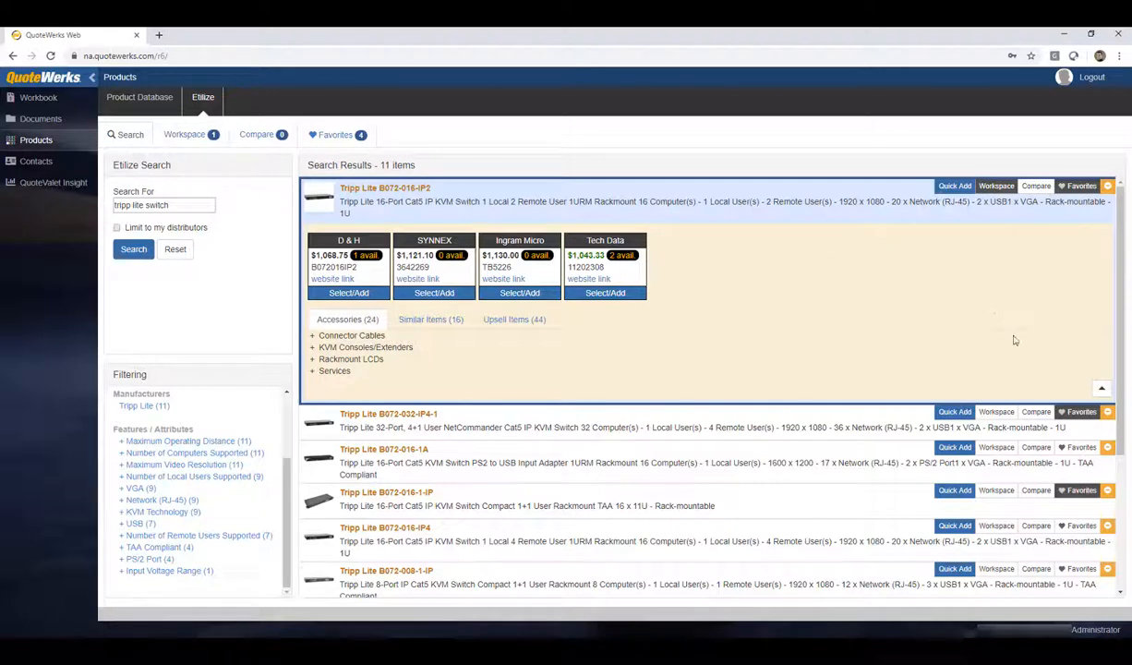
pyautogui.click(997, 448)
pyautogui.click(996, 490)
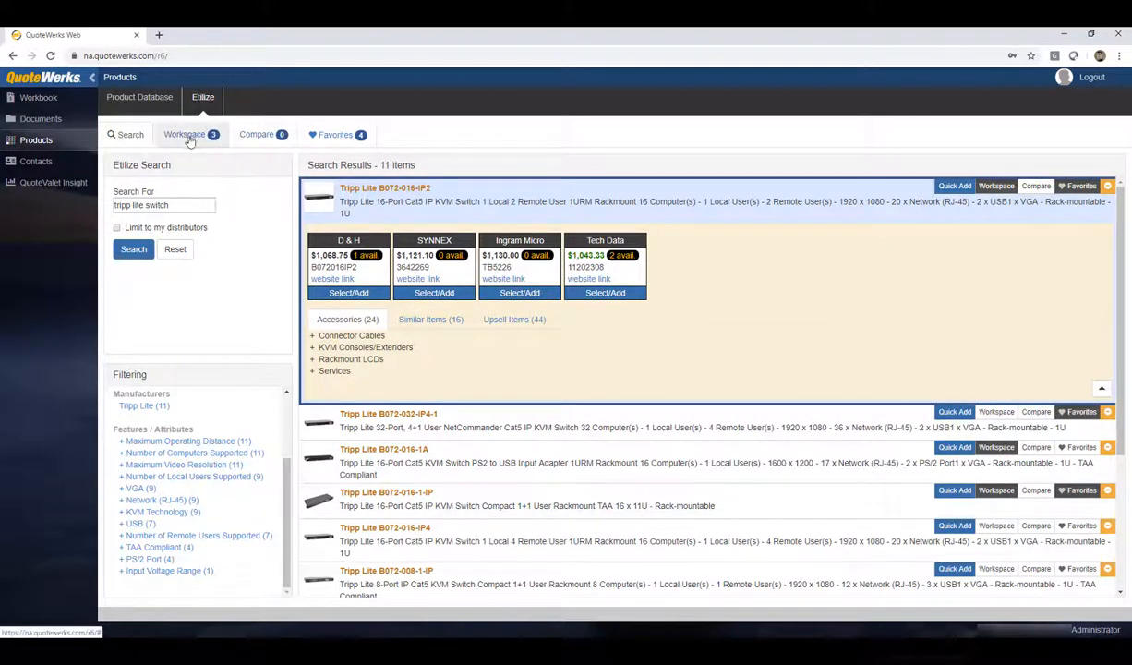
pyautogui.click(184, 136)
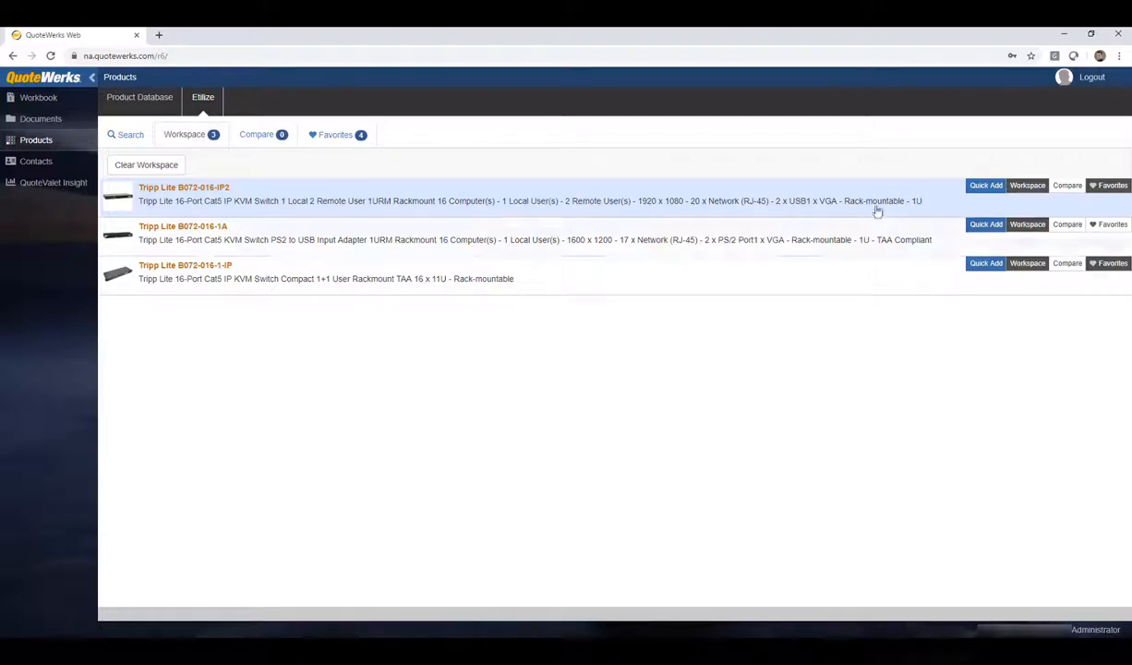
pyautogui.click(781, 201)
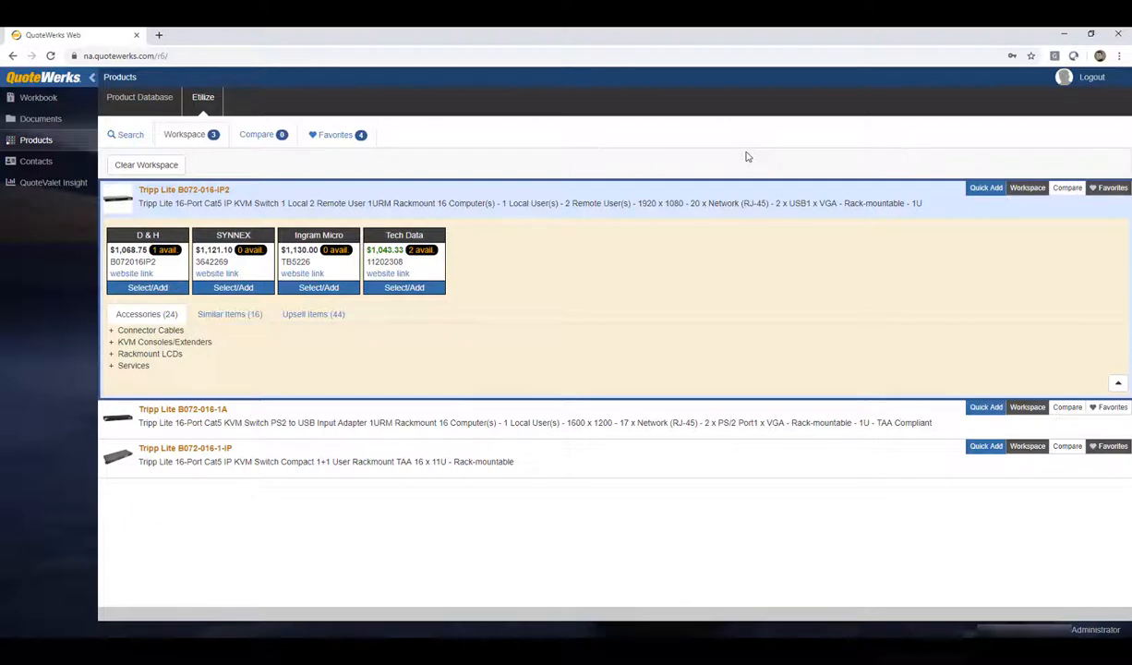
# Step: Compare Tripp Lite B072-016-IP2, B072-016-1A and B072-016-1-IP side by side with pricing and availability included
pyautogui.click(128, 135)
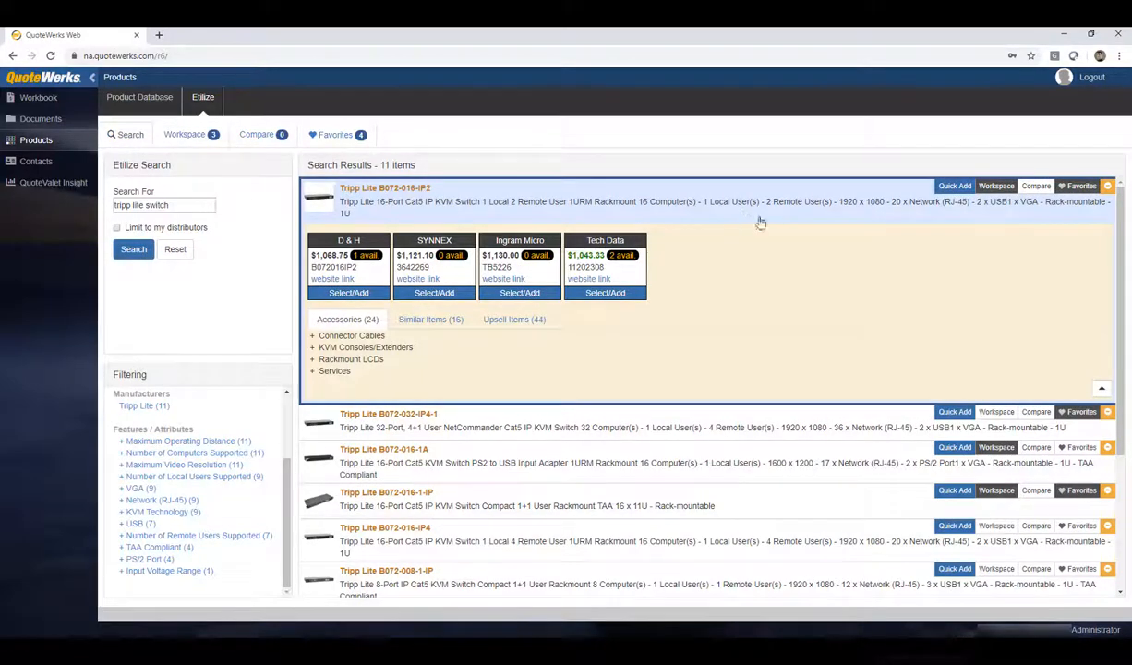
pyautogui.click(1037, 189)
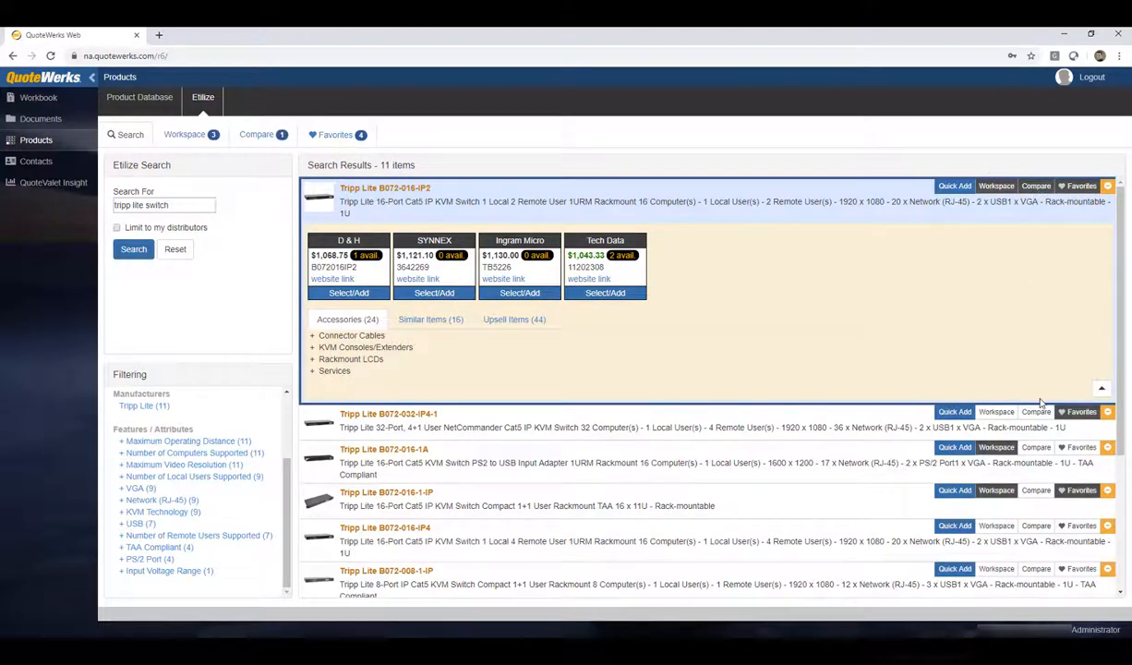
pyautogui.click(1037, 451)
pyautogui.click(1040, 495)
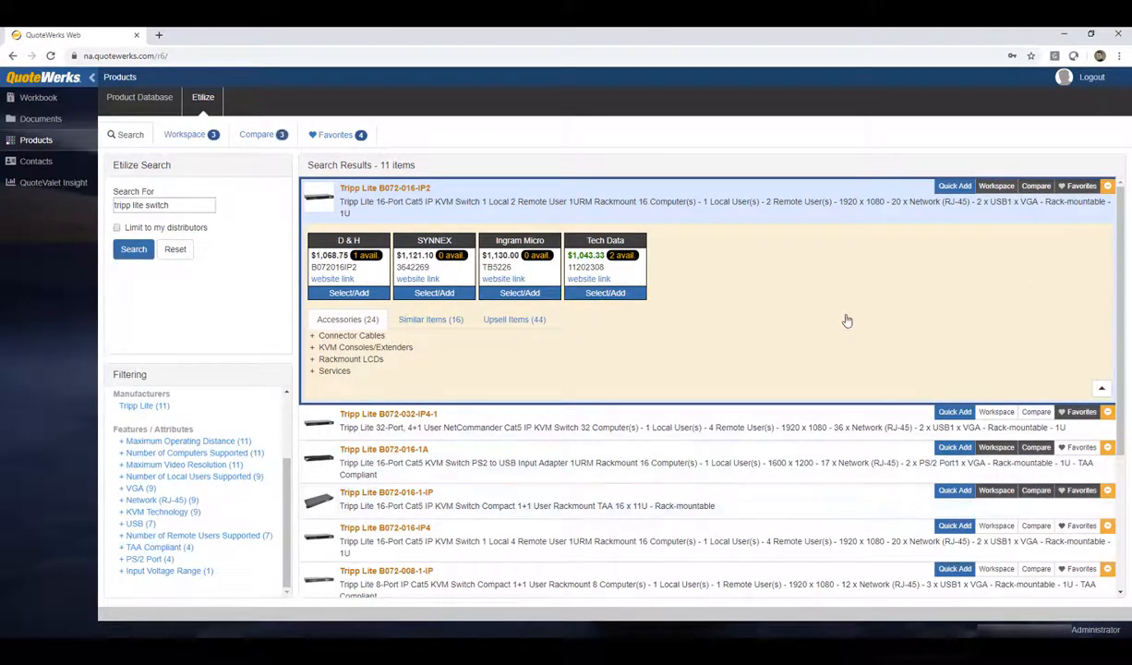
pyautogui.click(257, 139)
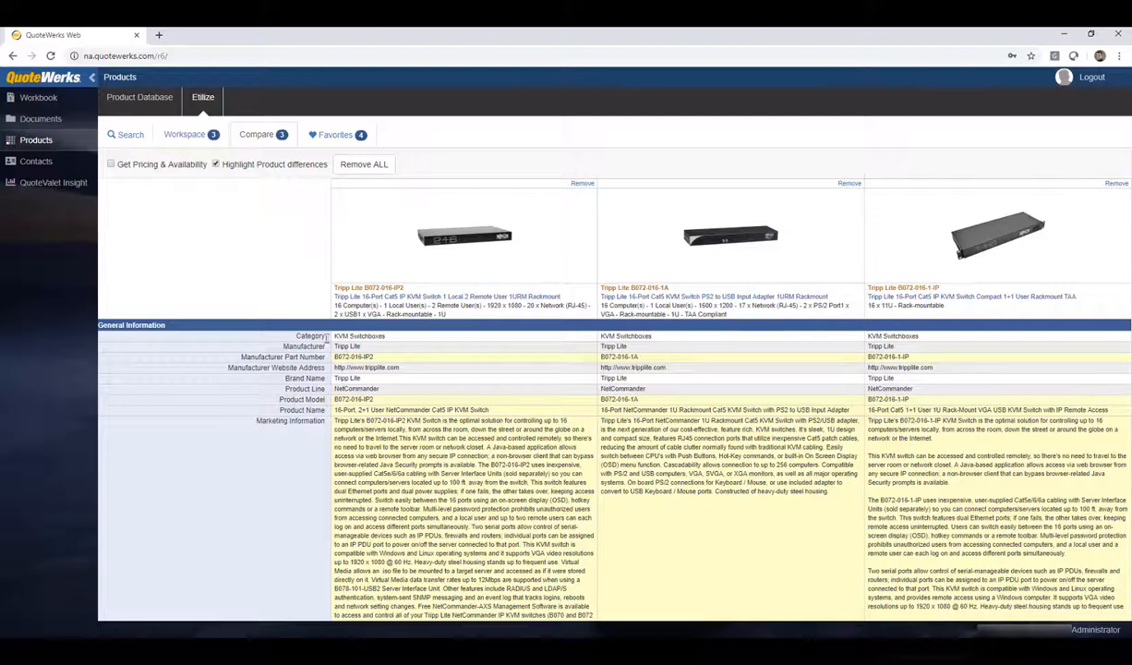
pyautogui.click(111, 165)
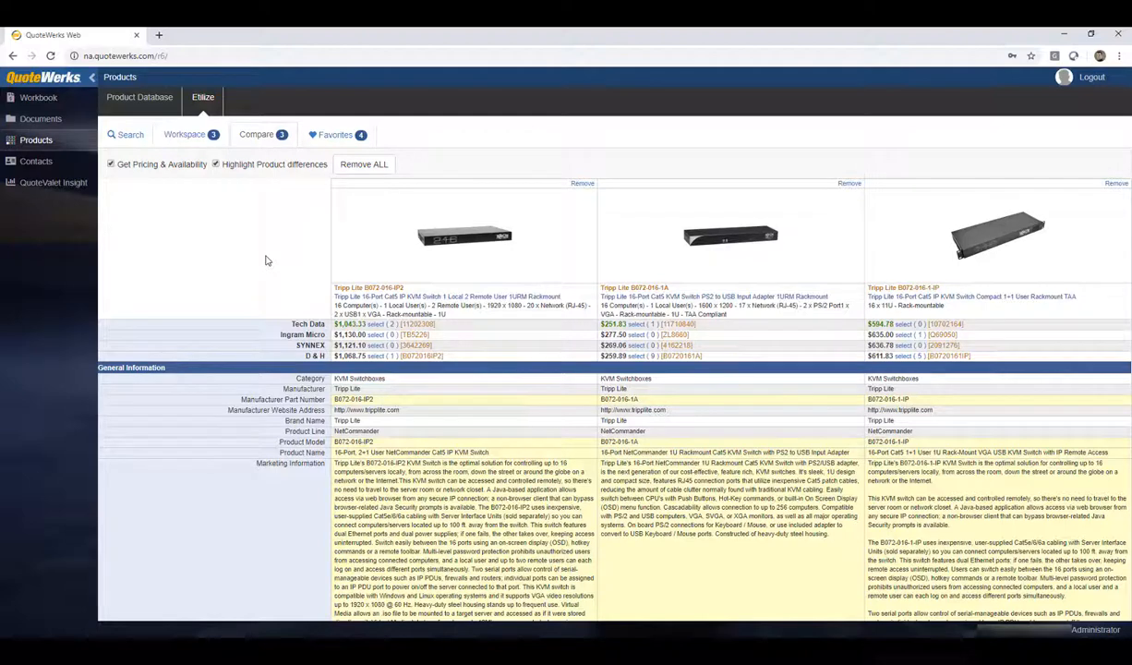
# Step: Review the products saved as Etilize favorites, and return to the search results
pyautogui.click(127, 135)
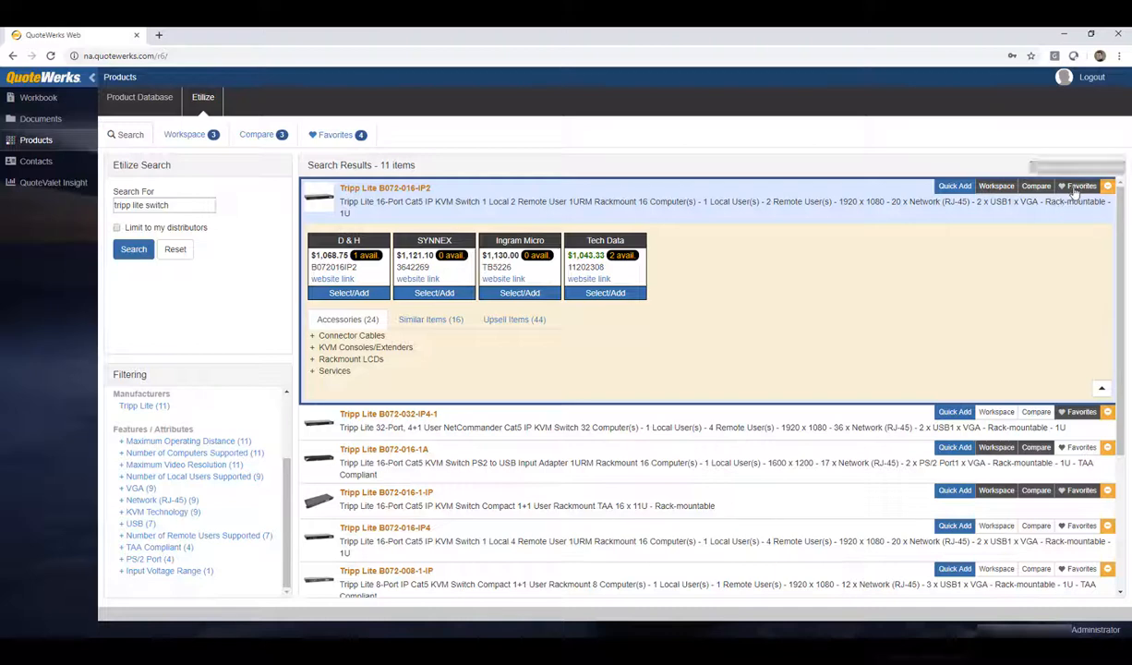
pyautogui.scroll(-1, 923, 388)
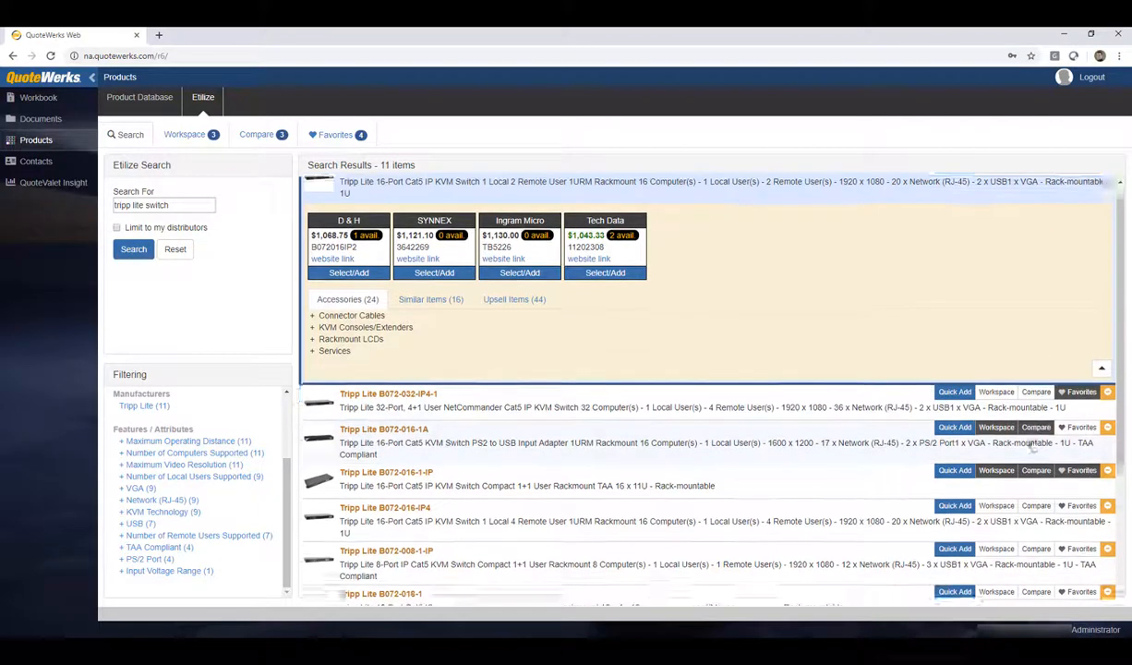
pyautogui.click(335, 136)
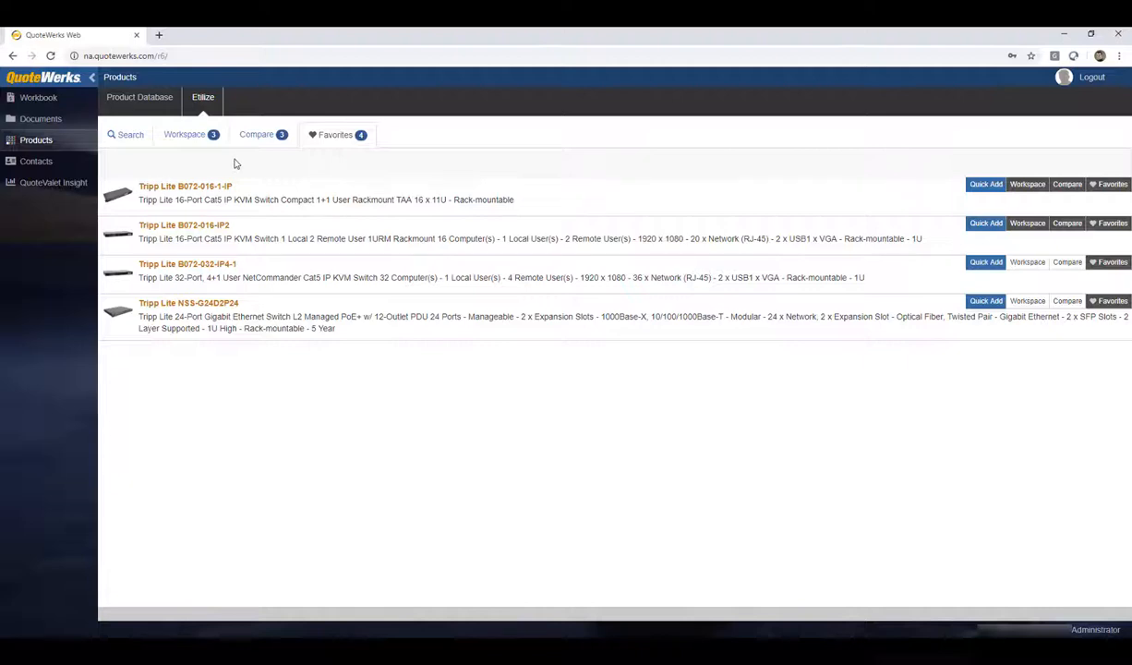
pyautogui.click(125, 136)
pyautogui.scroll(1, 1071, 316)
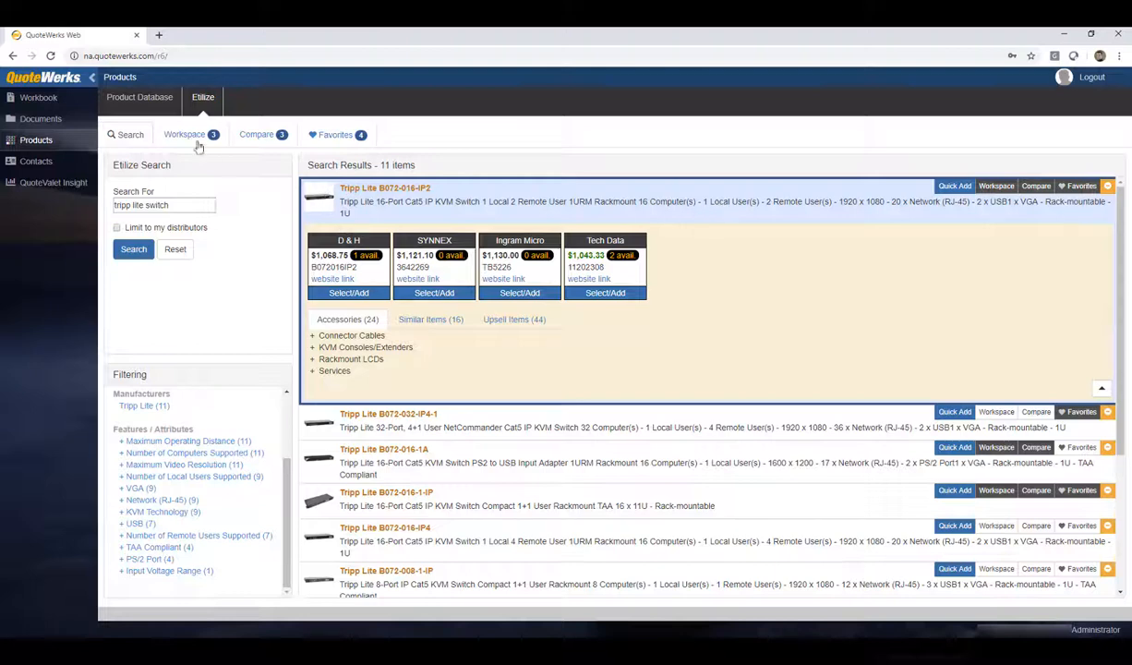
# Step: From the Demo Items database, add Monthly Monitoring Charge, Quarterly Check-In, Cisco Catalyst Ethernet and Cisco Layer 3 Switch to the current document
pyautogui.click(140, 97)
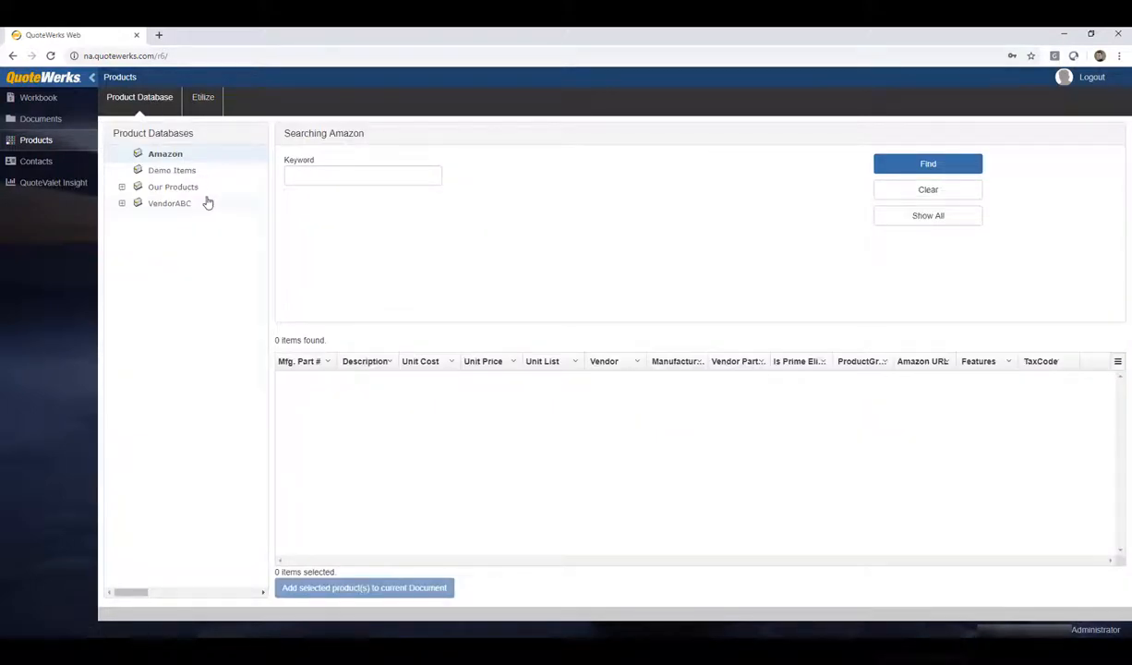
pyautogui.click(173, 174)
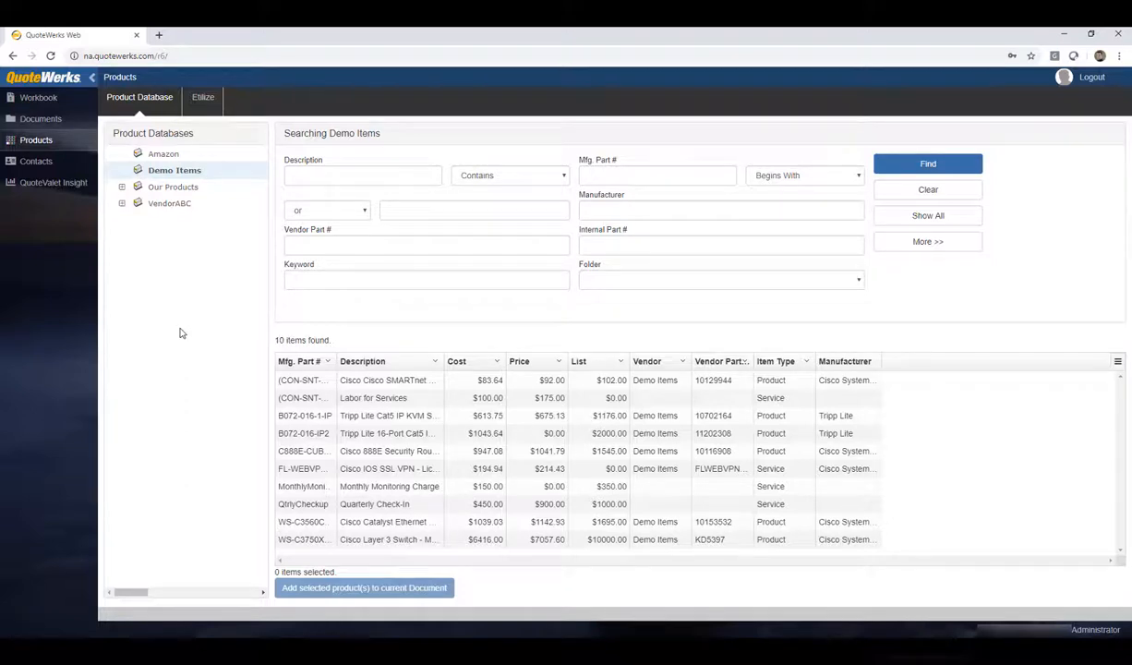
pyautogui.click(389, 489)
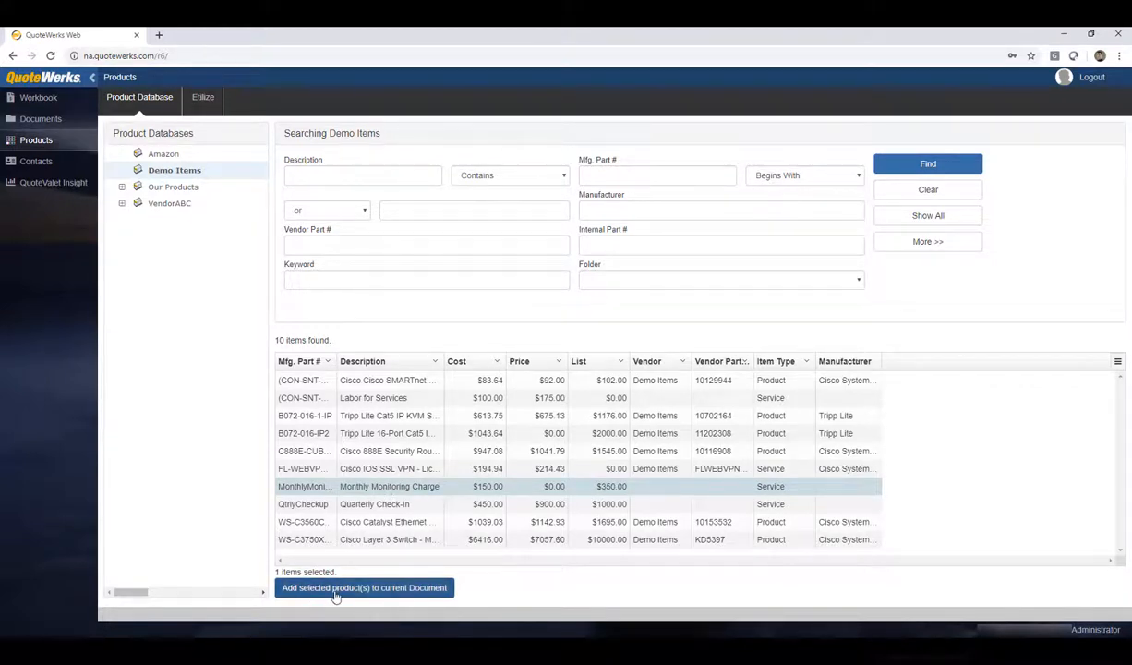
pyautogui.keyDown('ctrl'); pyautogui.click(371, 509); pyautogui.keyUp('ctrl')
pyautogui.keyDown('ctrl'); pyautogui.click(374, 523); pyautogui.keyUp('ctrl')
pyautogui.keyDown('ctrl'); pyautogui.click(375, 543); pyautogui.keyUp('ctrl')
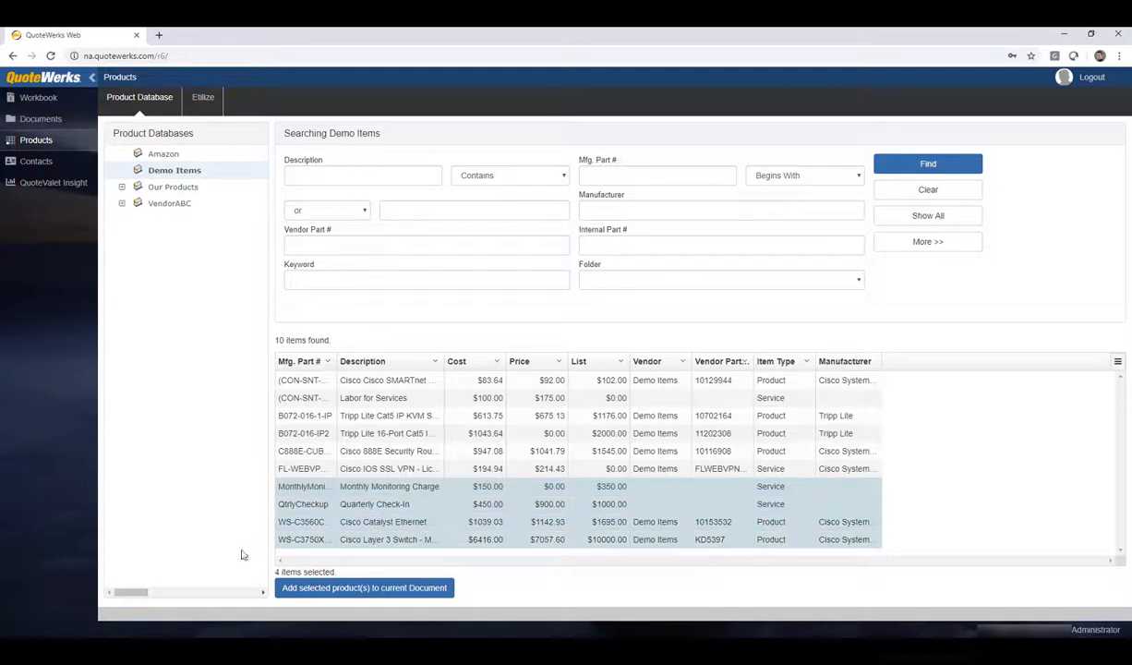
pyautogui.click(377, 591)
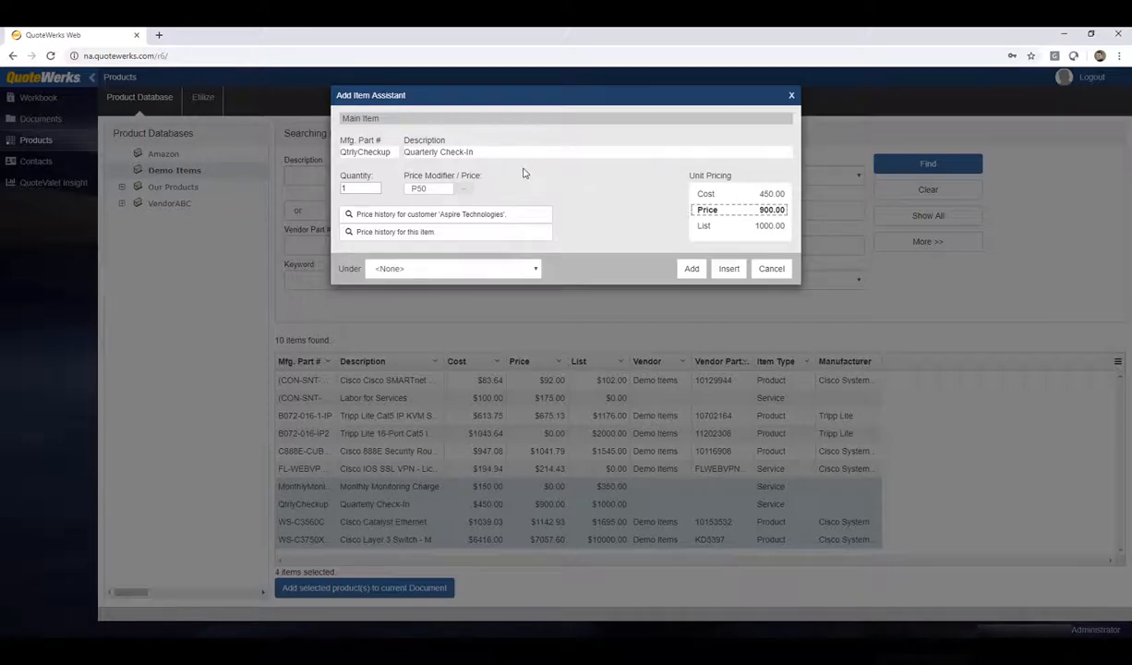
# Step: Set the Quarterly Check-In item's quantity to 3 and its price to 950.00
pyautogui.click(377, 186)
pyautogui.click(376, 186)
pyautogui.moveTo(434, 188); pyautogui.dragTo(392, 189)
pyautogui.write('950.00')
# Step: Review the Quarterly Check-In price history for customer Aspire Technologies and for the item in general
pyautogui.click(378, 218)
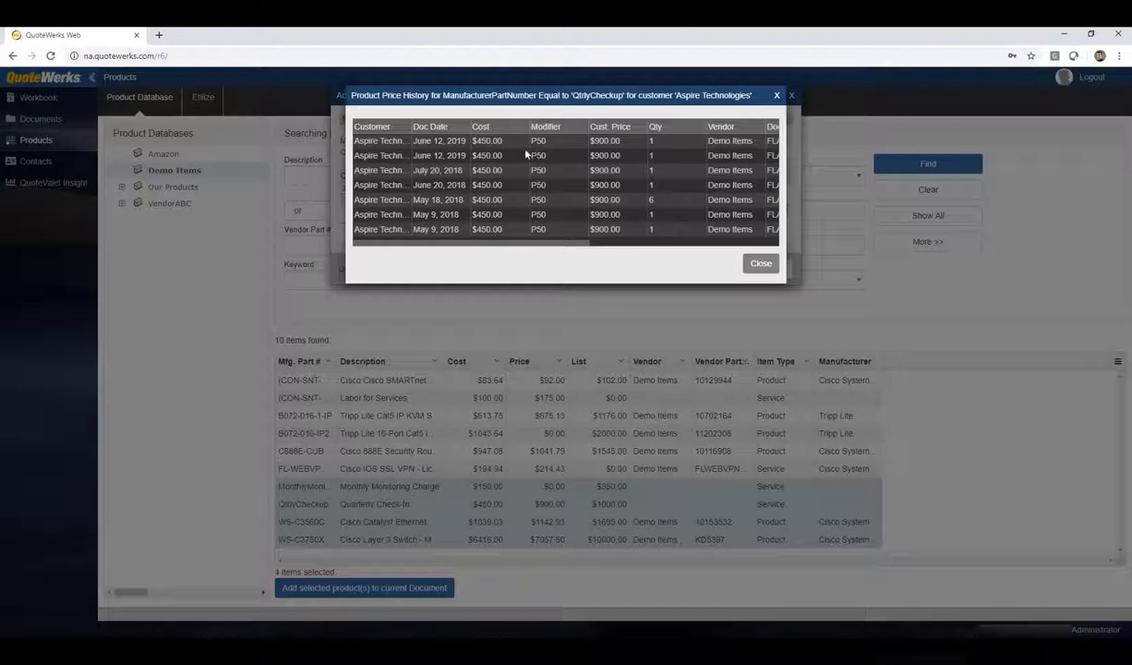
pyautogui.click(757, 265)
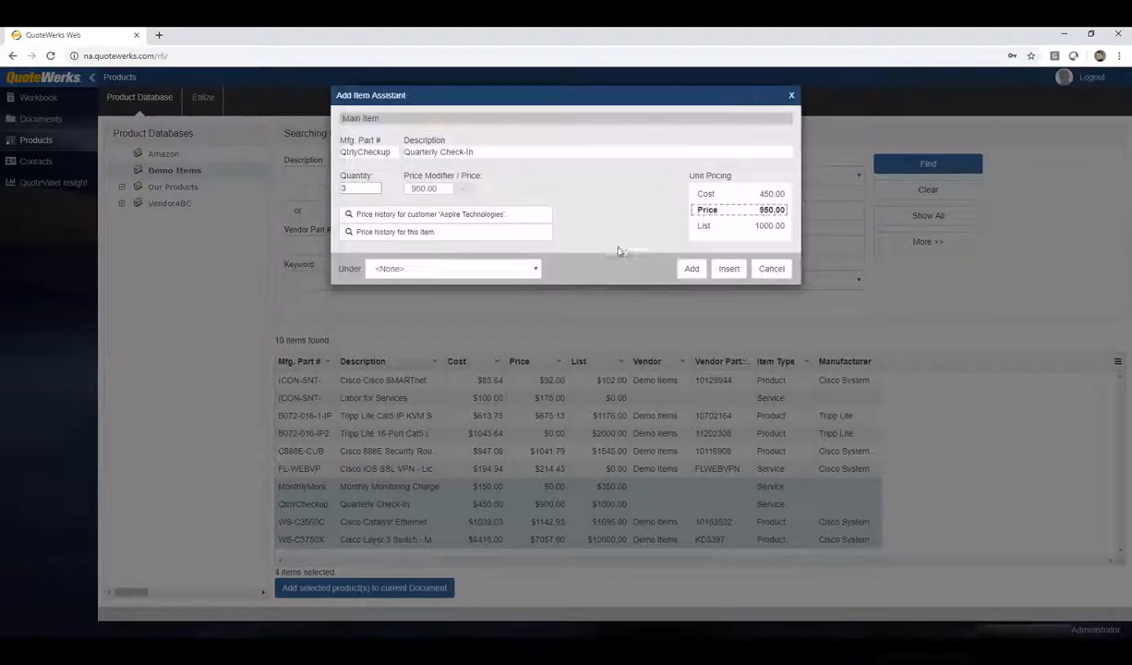
pyautogui.click(379, 234)
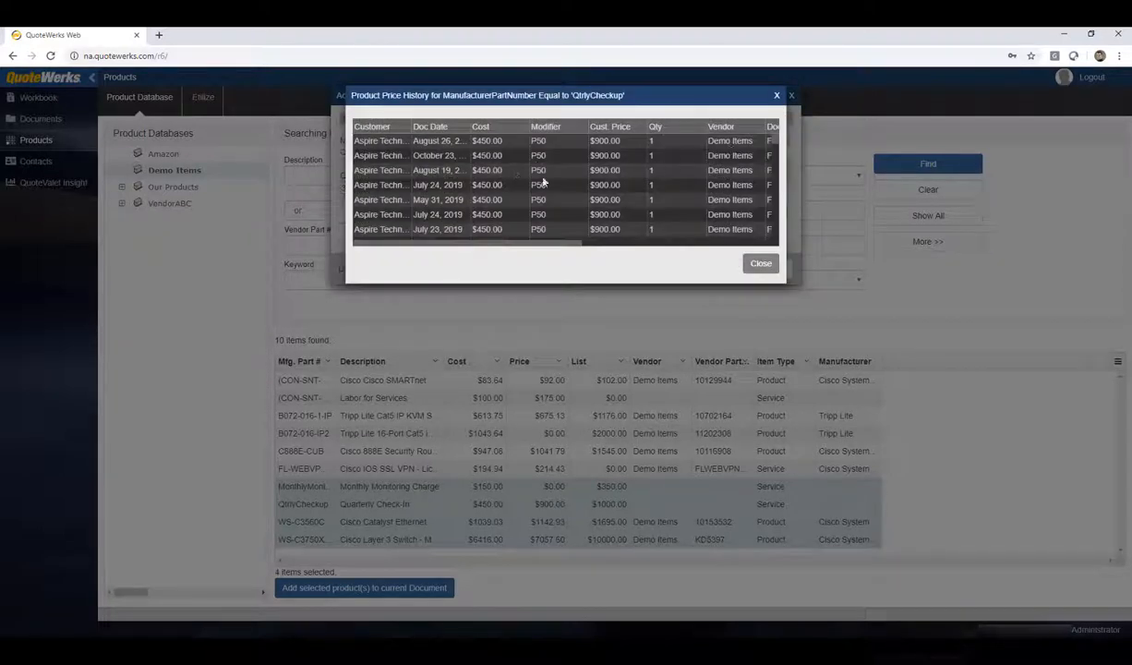
pyautogui.scroll(-3, 764, 194)
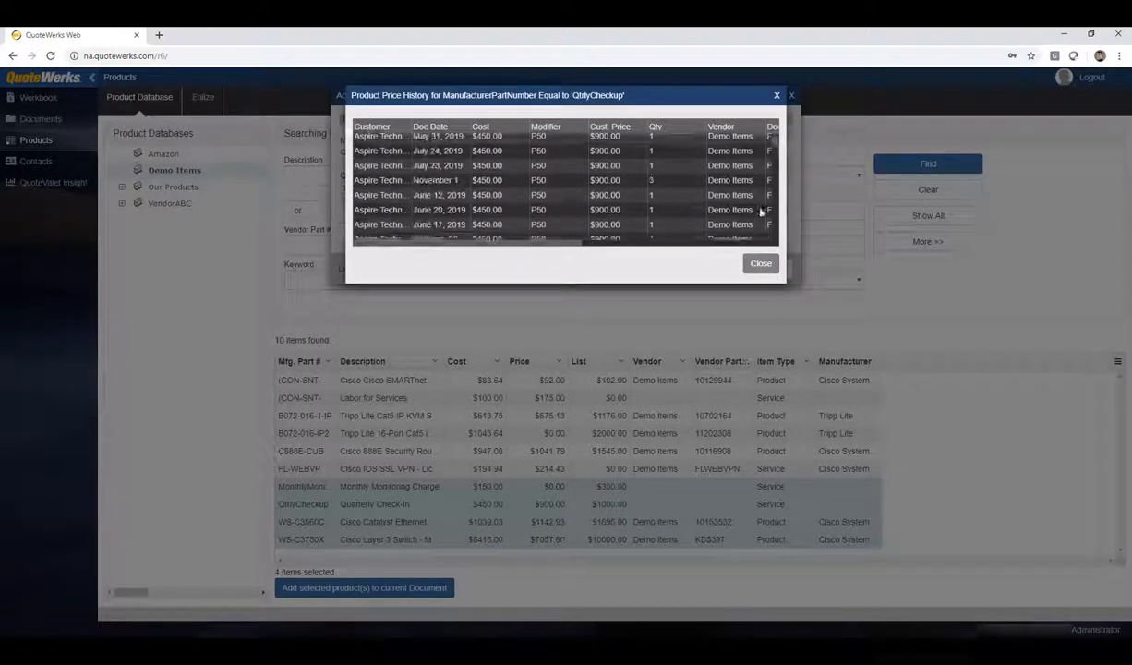
pyautogui.click(758, 265)
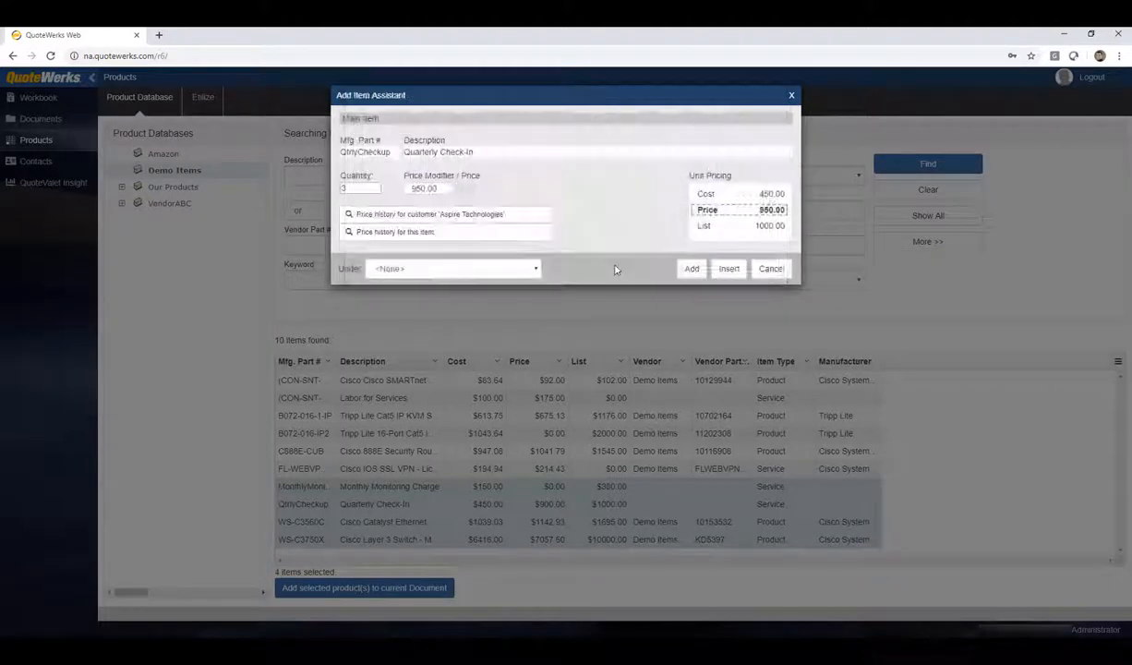
# Step: Place the Quarterly Check-In item under the Services section and add it to the document
pyautogui.click(536, 269)
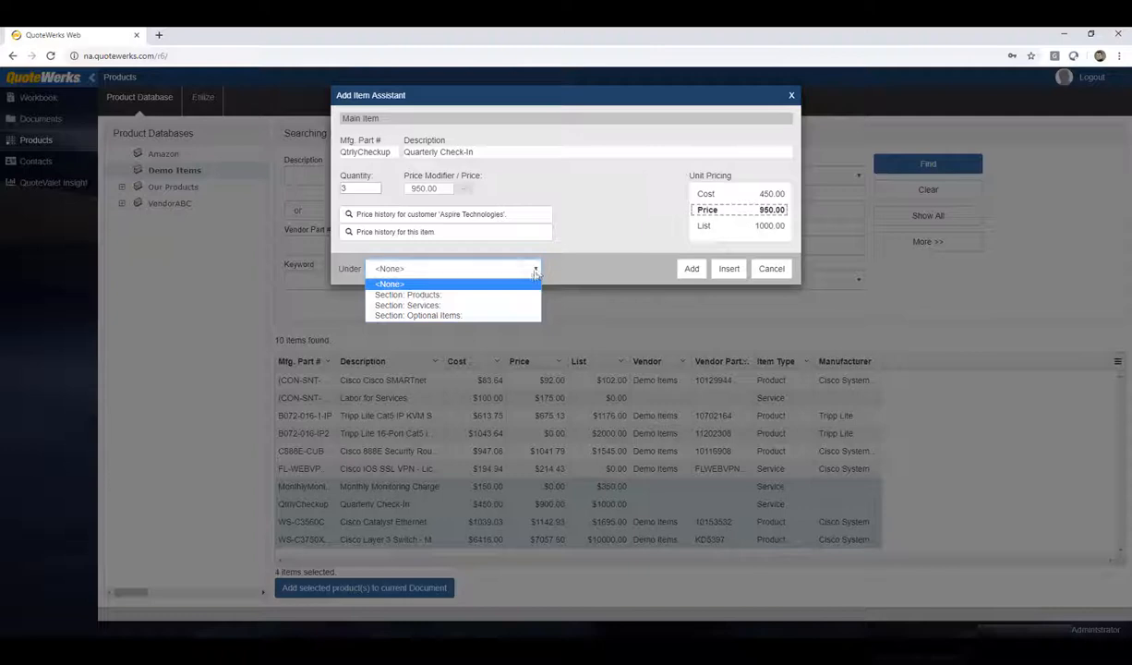
pyautogui.click(443, 305)
pyautogui.click(691, 269)
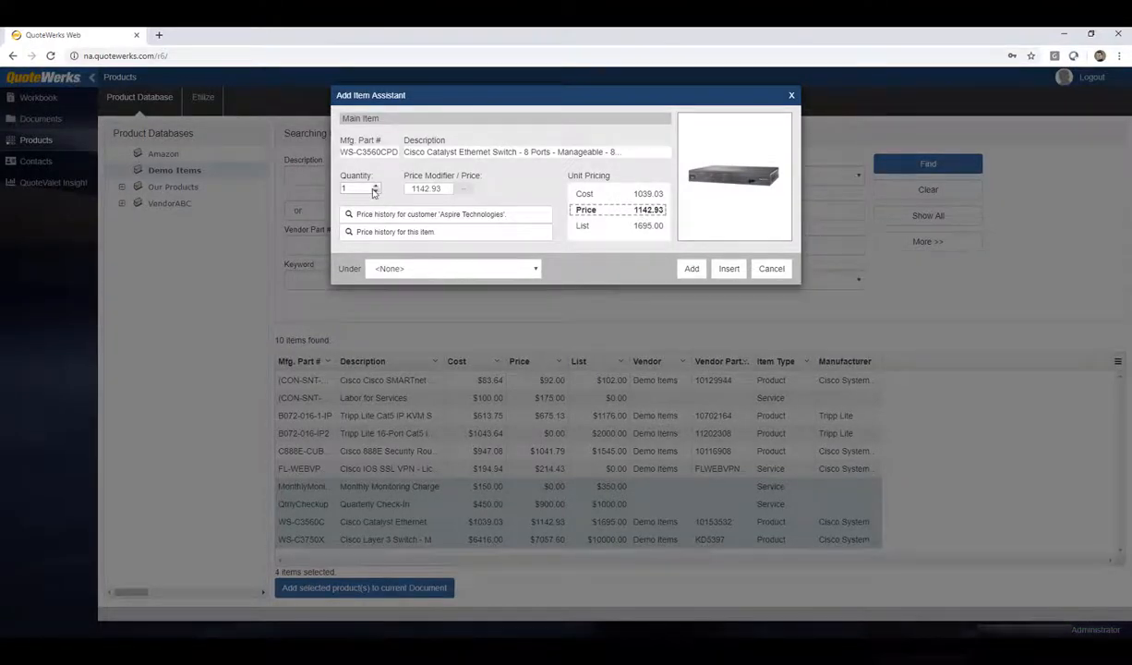
# Step: Set the Cisco Catalyst Ethernet Switch quantity to 3 and add it under the Products section
pyautogui.click(375, 185)
pyautogui.click(376, 185)
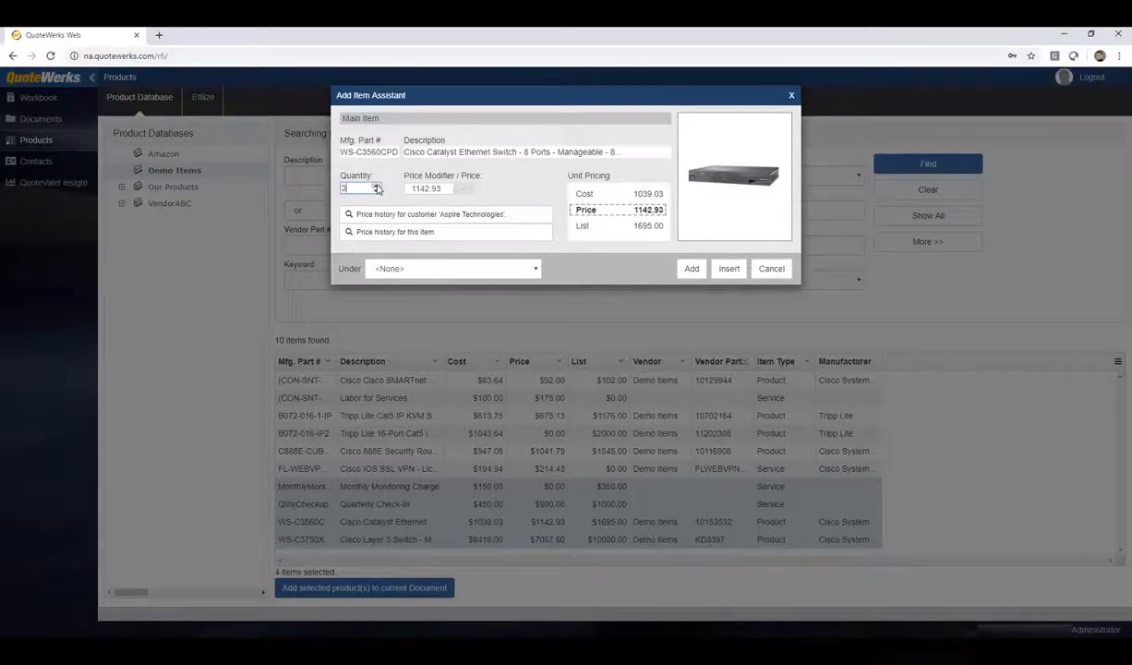
pyautogui.click(494, 267)
pyautogui.click(459, 295)
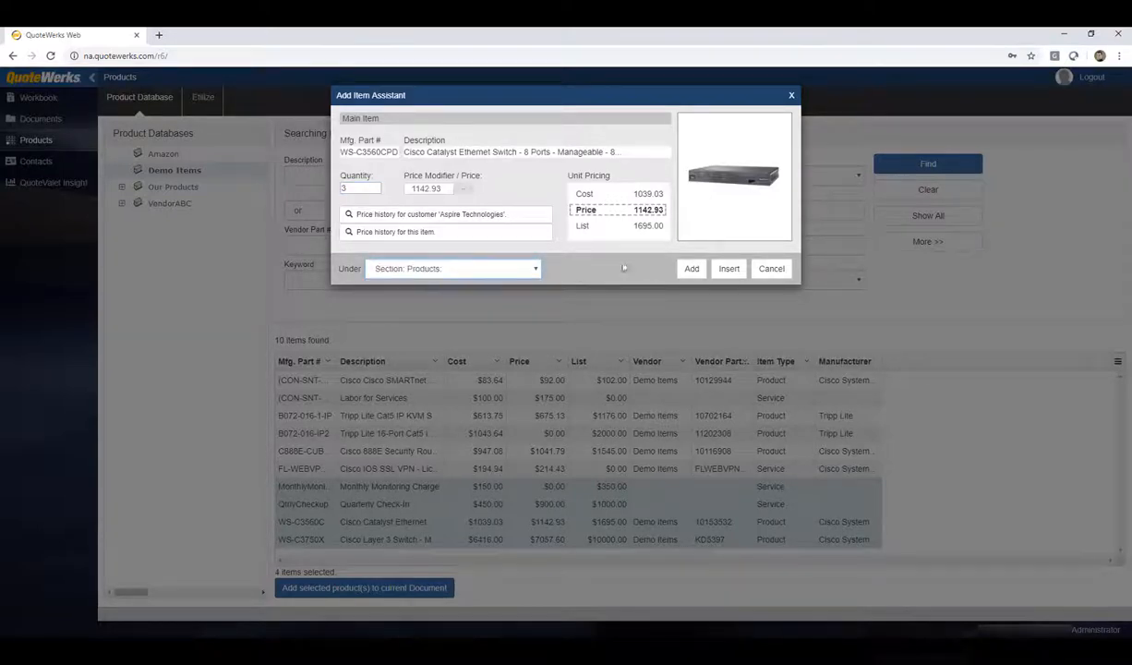
pyautogui.click(689, 269)
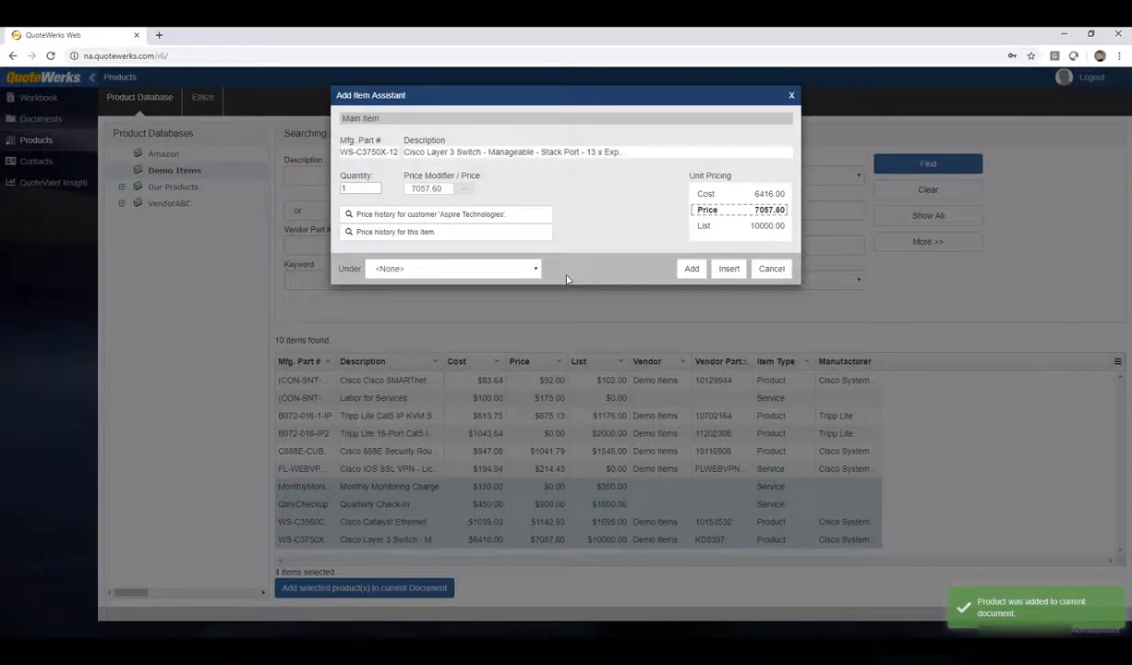
# Step: Add the Cisco Layer 3 Switch under the Optional Items section with a quantity of 2
pyautogui.click(459, 269)
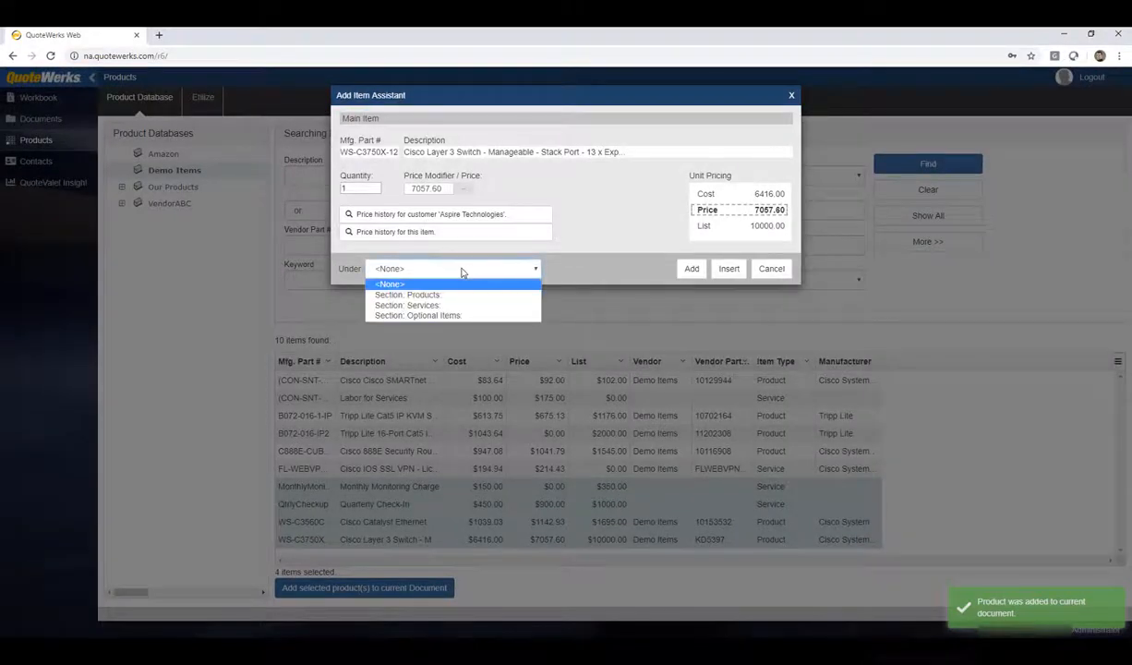
pyautogui.click(434, 315)
pyautogui.click(375, 187)
pyautogui.click(688, 268)
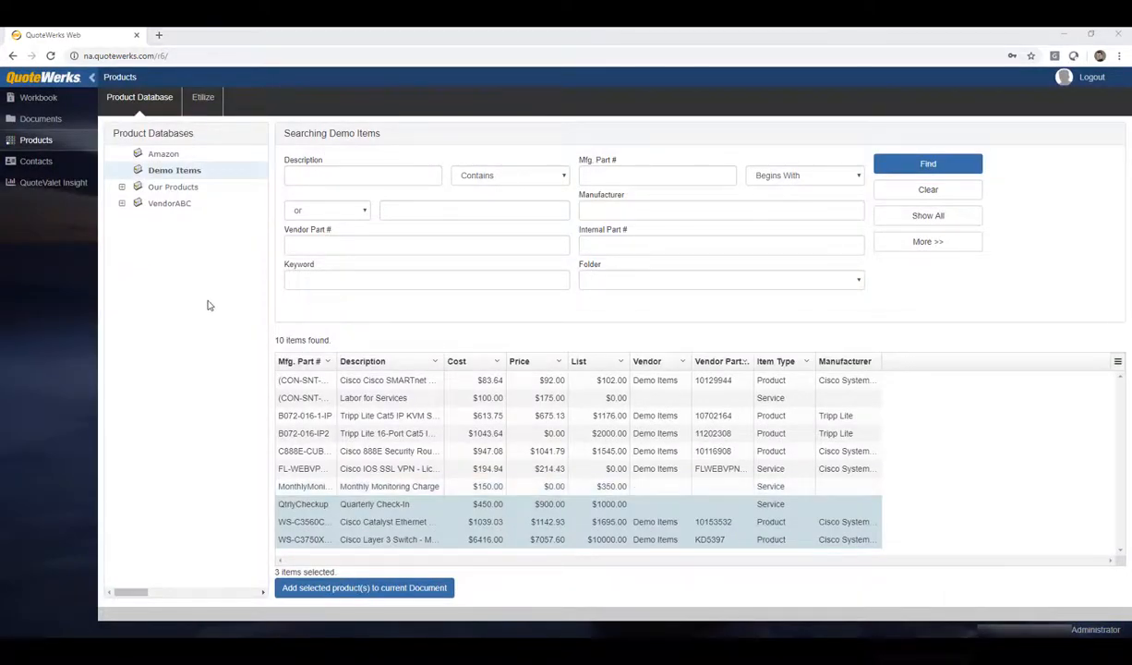
# Step: In the quote workbook, move the Cisco Layer 3 Switch line into the Products section and the Installation Charge line into the Services section
pyautogui.click(43, 105)
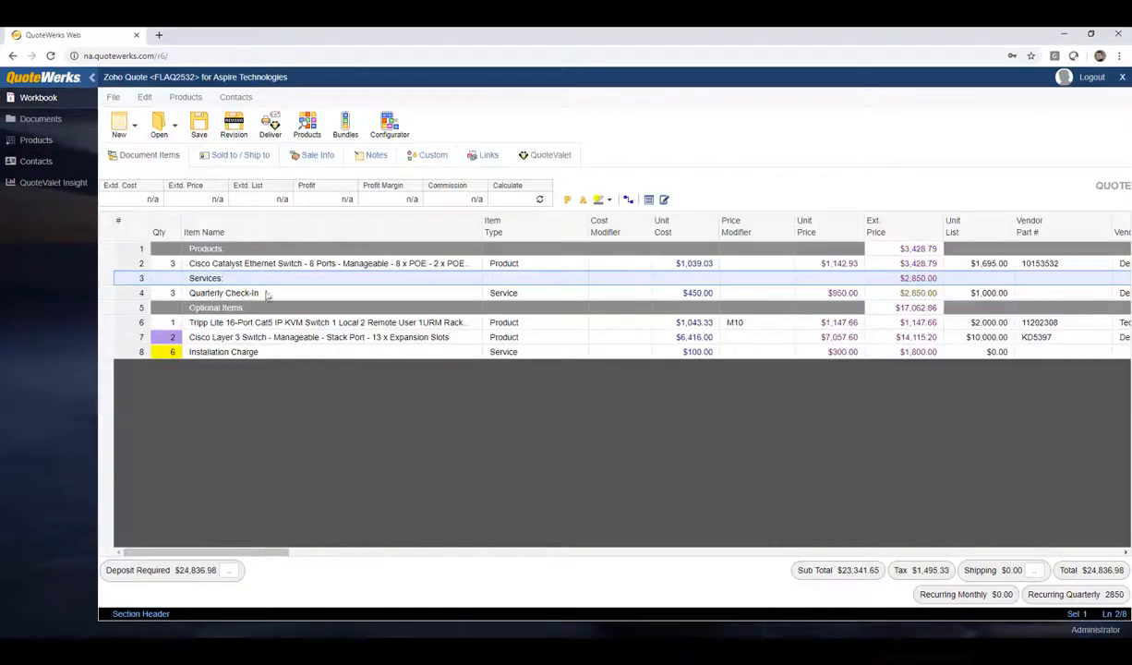
pyautogui.click(231, 262)
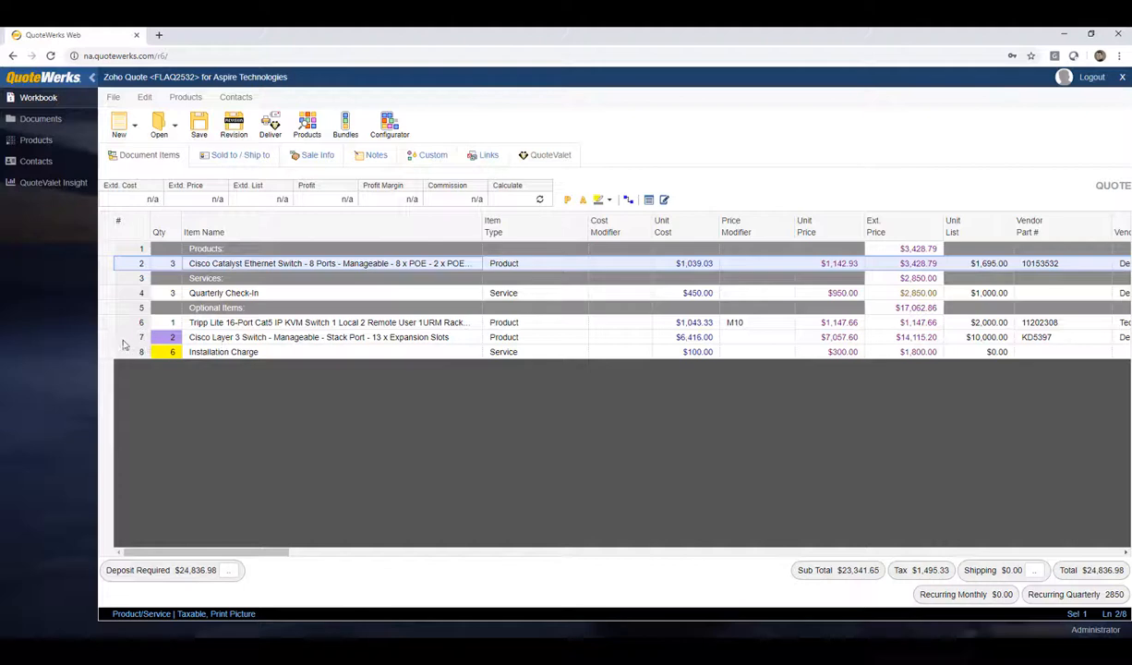
pyautogui.moveTo(103, 335); pyautogui.dragTo(114, 283)
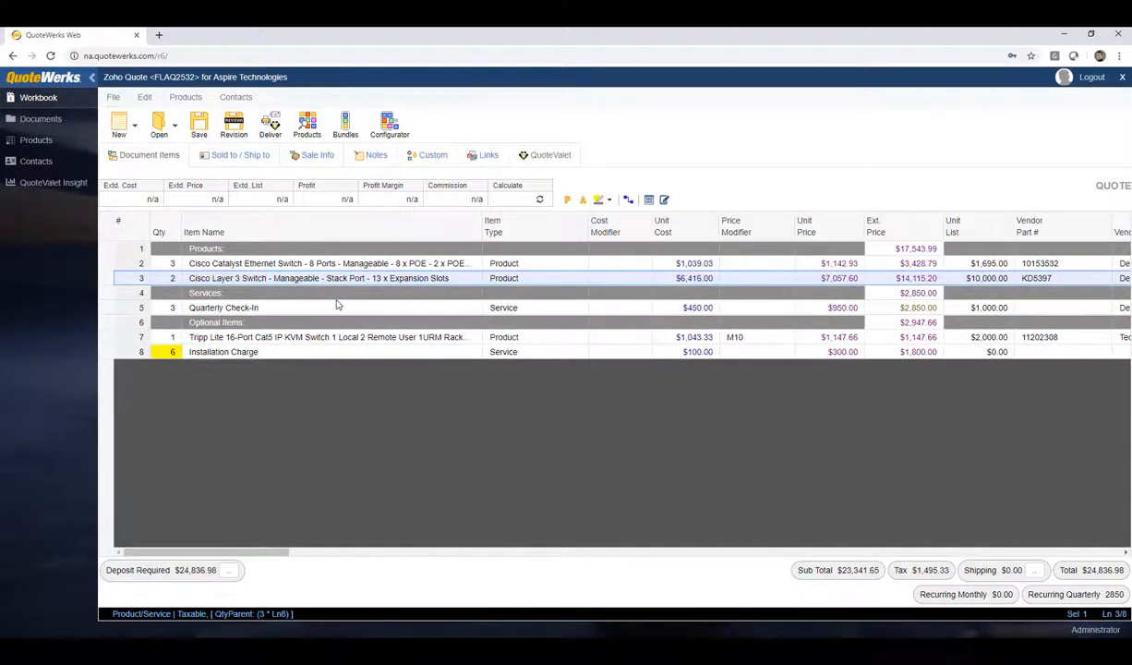
pyautogui.moveTo(109, 352); pyautogui.dragTo(107, 320)
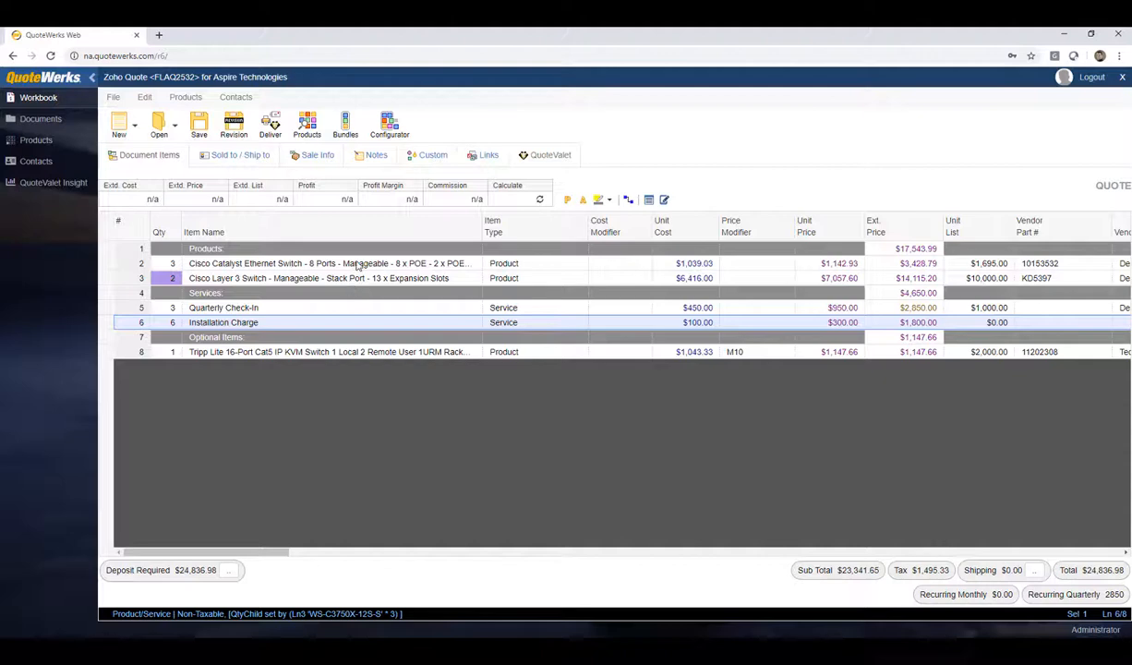
# Step: Display the description editor and shorten the Catalyst switch description to "Cisco Catalyst Ethernet Switch - 8 Ports - Manageable"
pyautogui.click(351, 264)
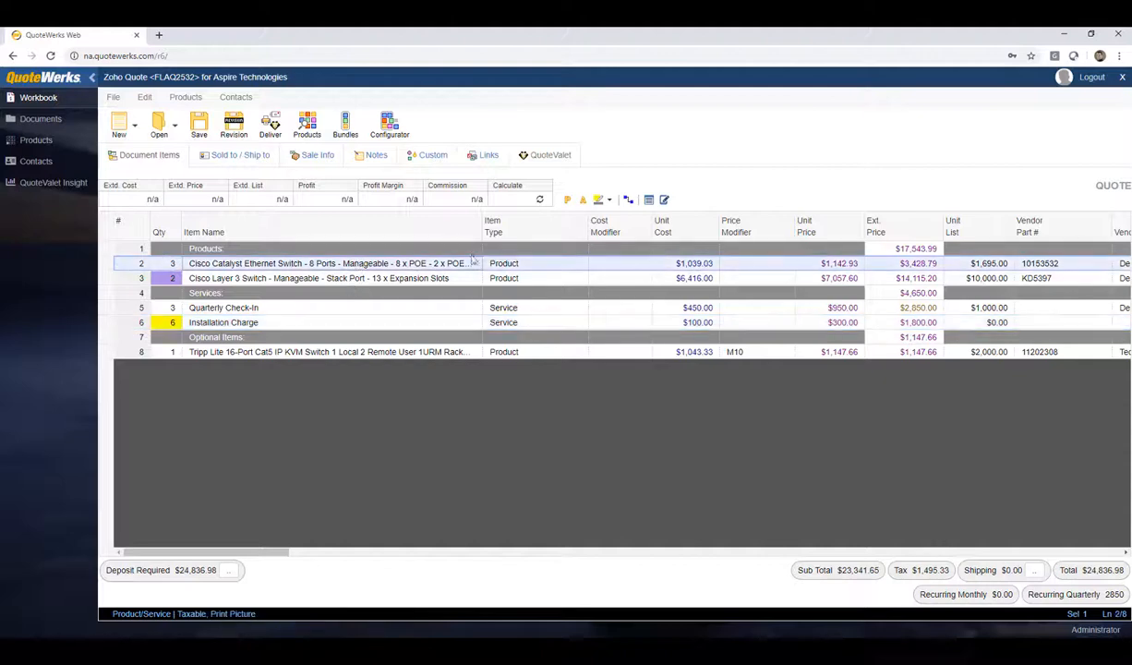
pyautogui.click(664, 200)
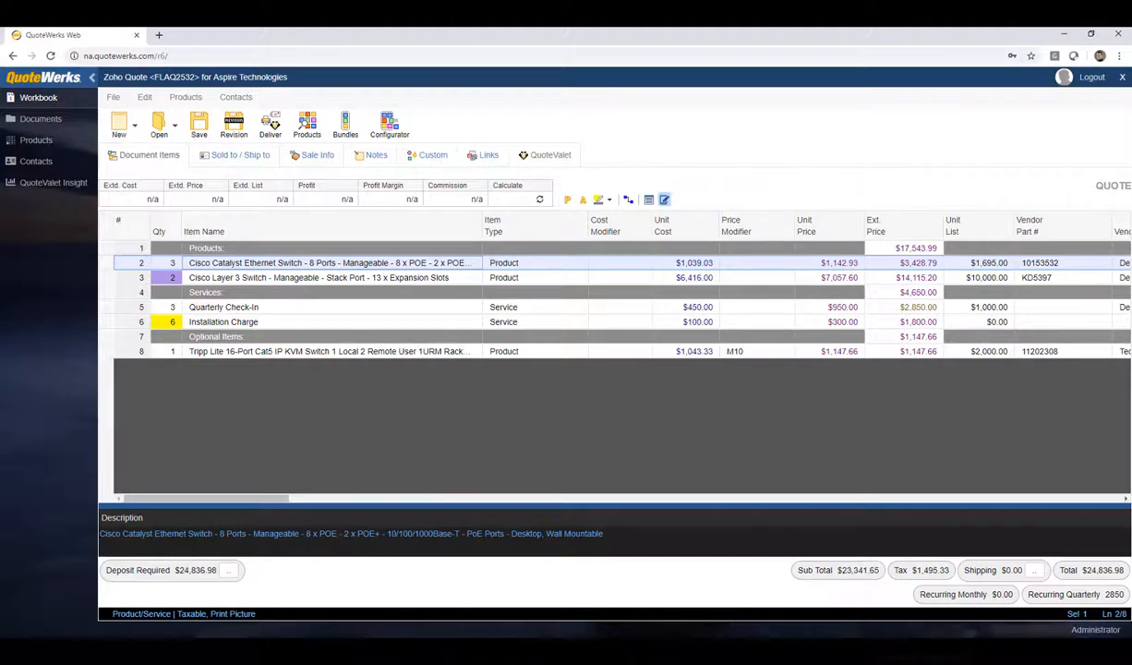
pyautogui.moveTo(605, 534); pyautogui.dragTo(301, 533)
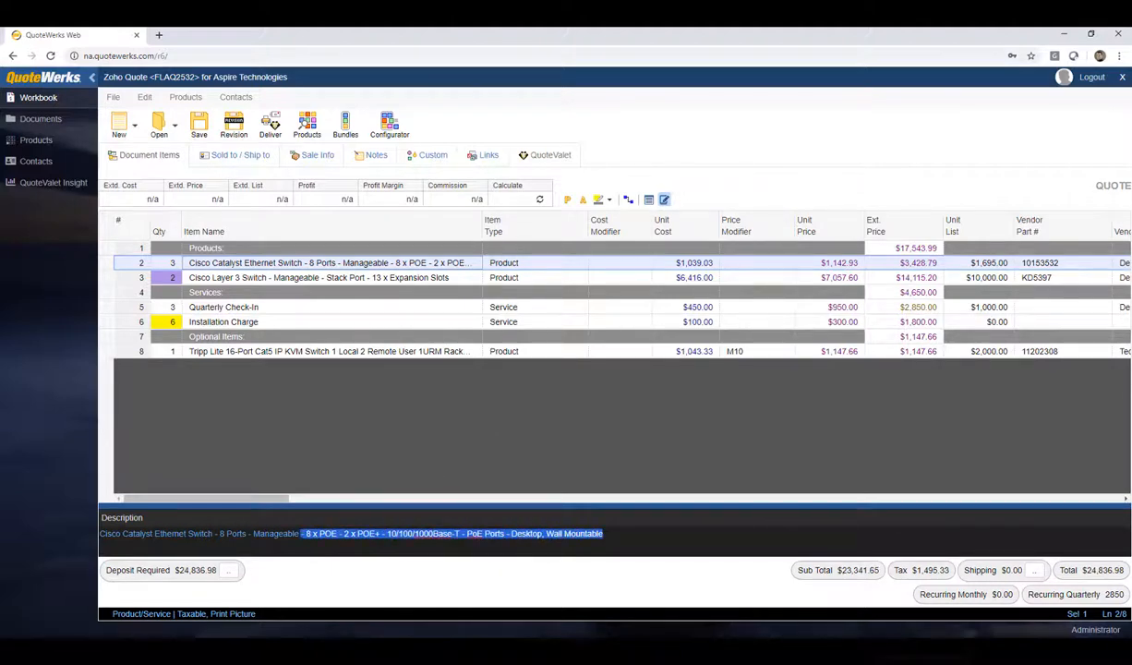
pyautogui.press('Delete')
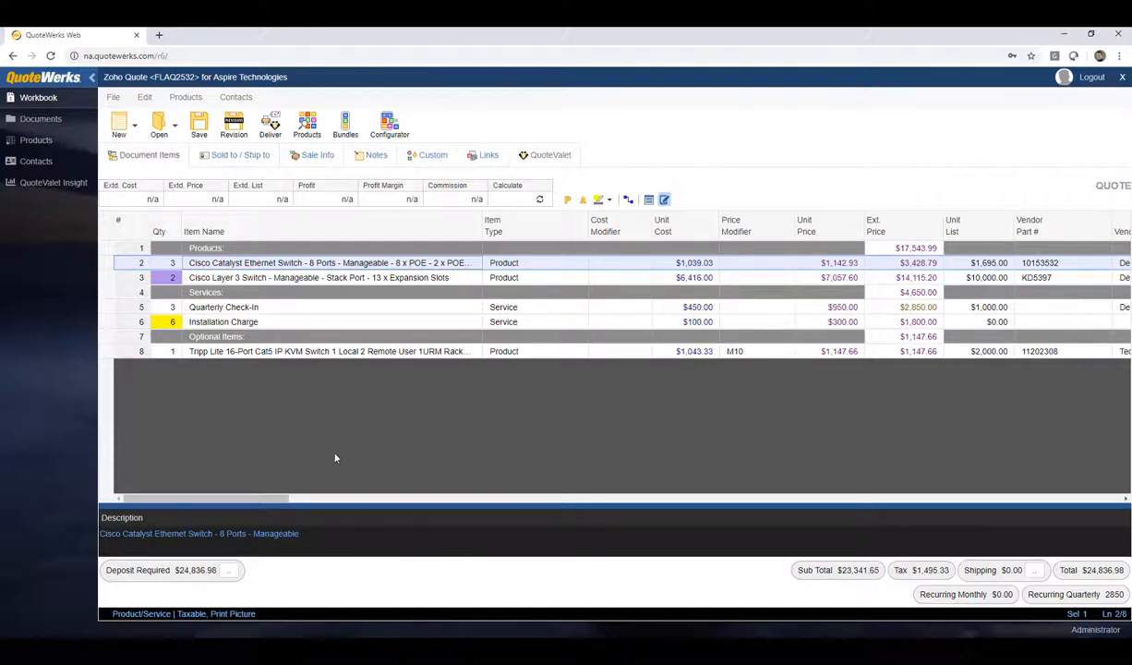
# Step: Trim the Tripp Lite KVM switch description so it ends after "16 Computer(s)"
pyautogui.click(318, 278)
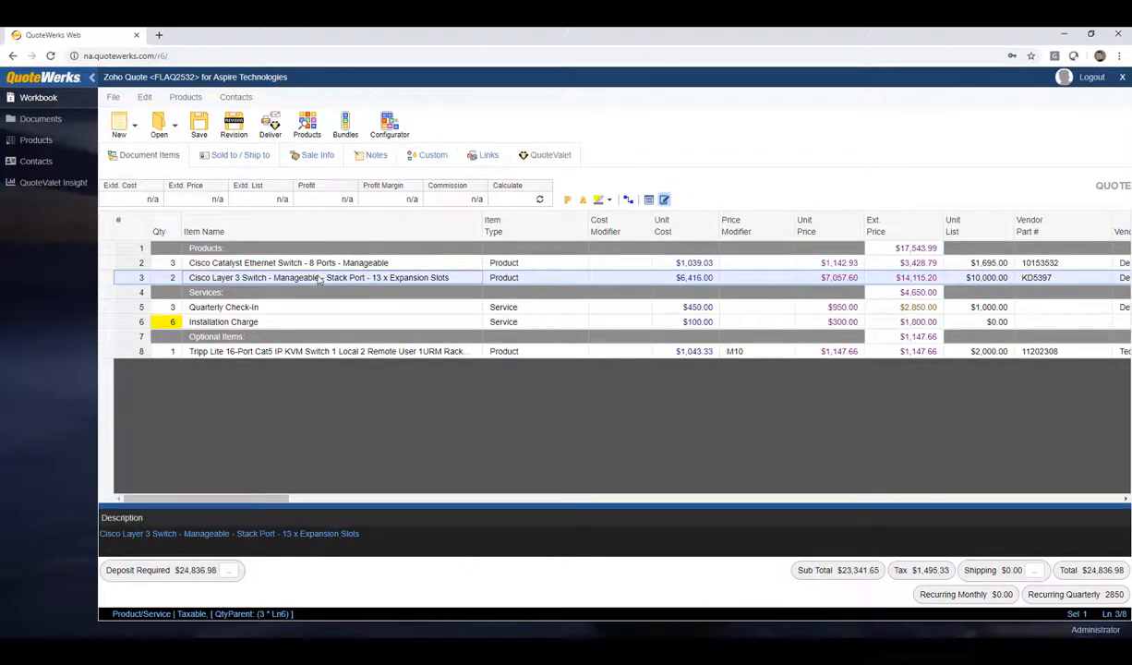
pyautogui.click(303, 308)
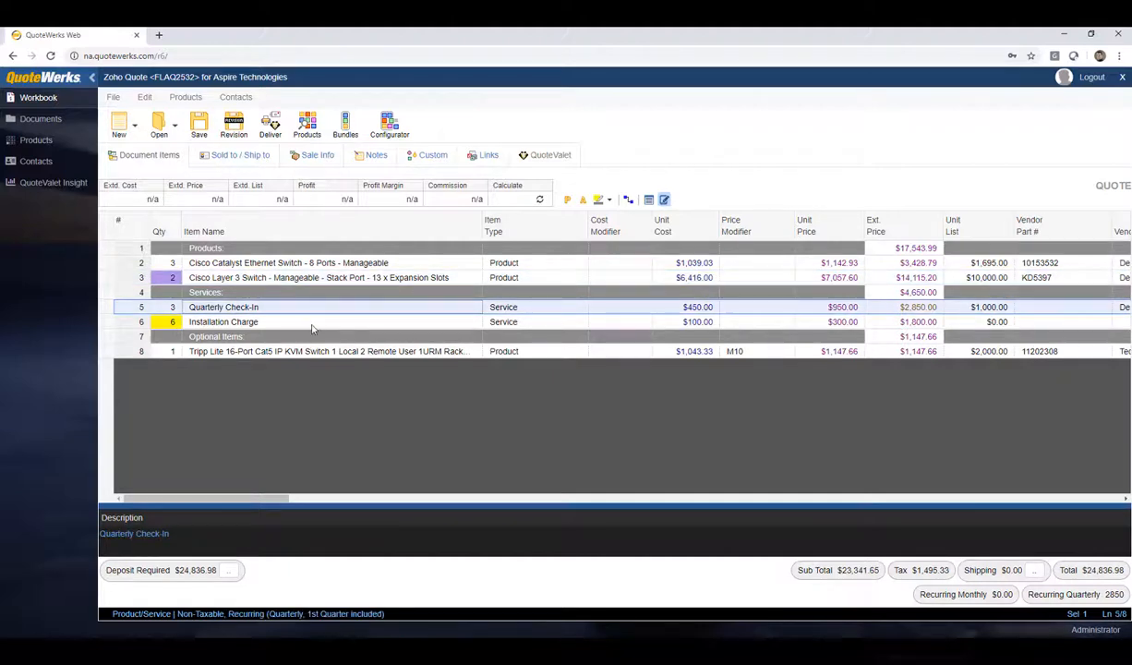
pyautogui.click(312, 327)
pyautogui.click(312, 352)
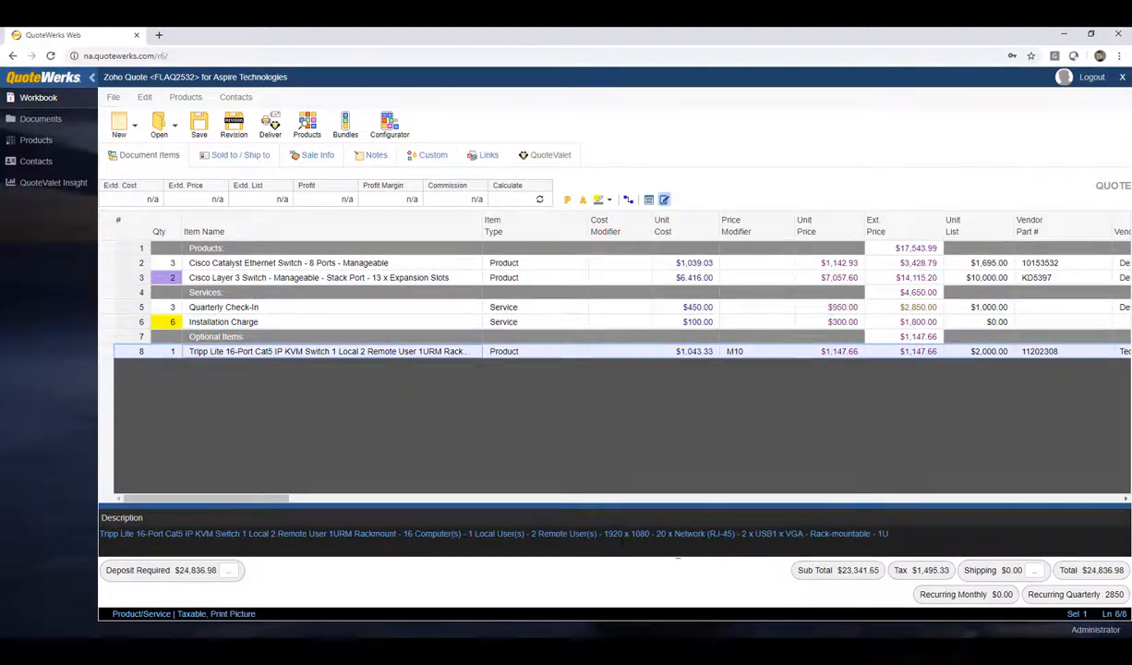
pyautogui.moveTo(888, 534); pyautogui.dragTo(460, 533)
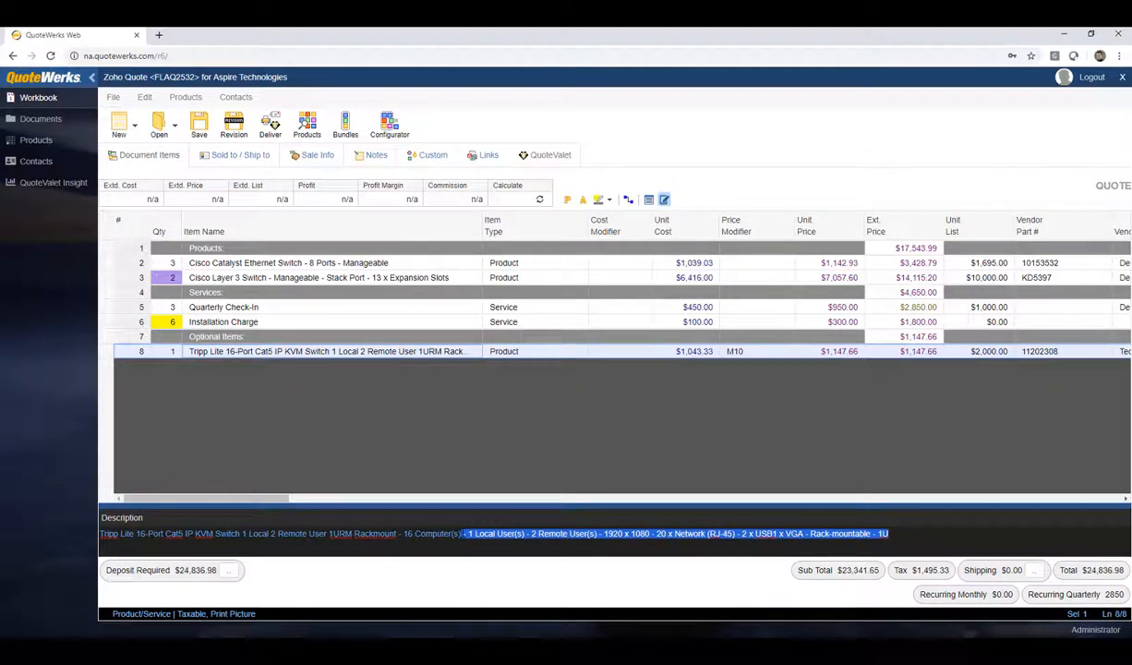
pyautogui.press('BackSpace')
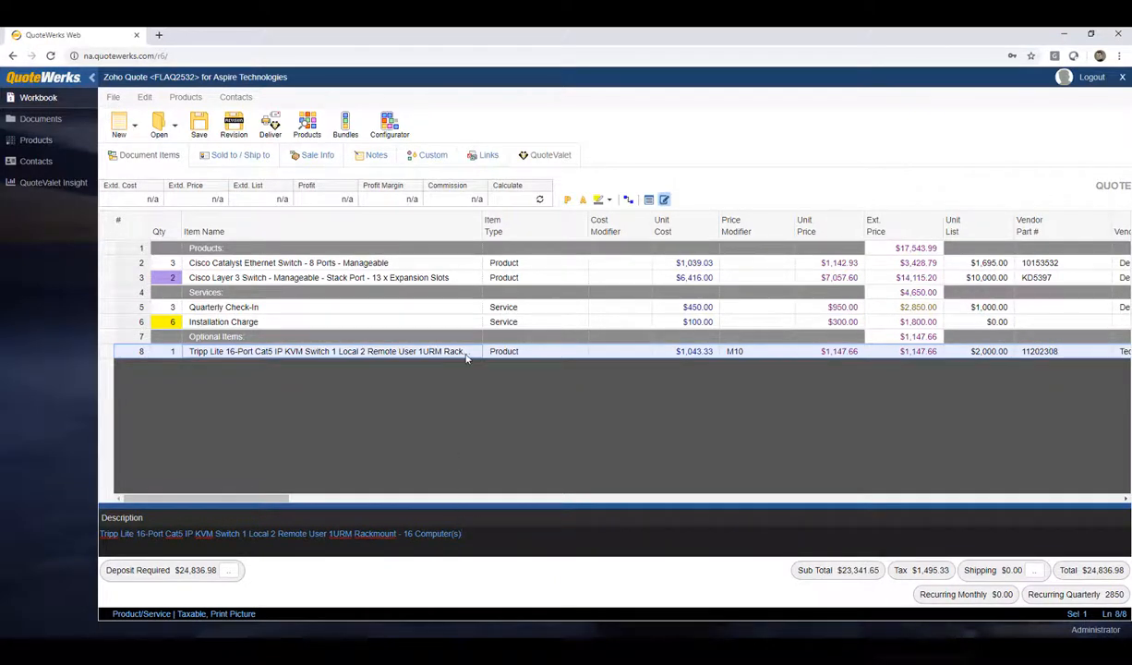
# Step: Check the descriptions of the Quarterly Check-In, Layer 3 Switch and Catalyst lines, and hide the description editor
pyautogui.click(309, 307)
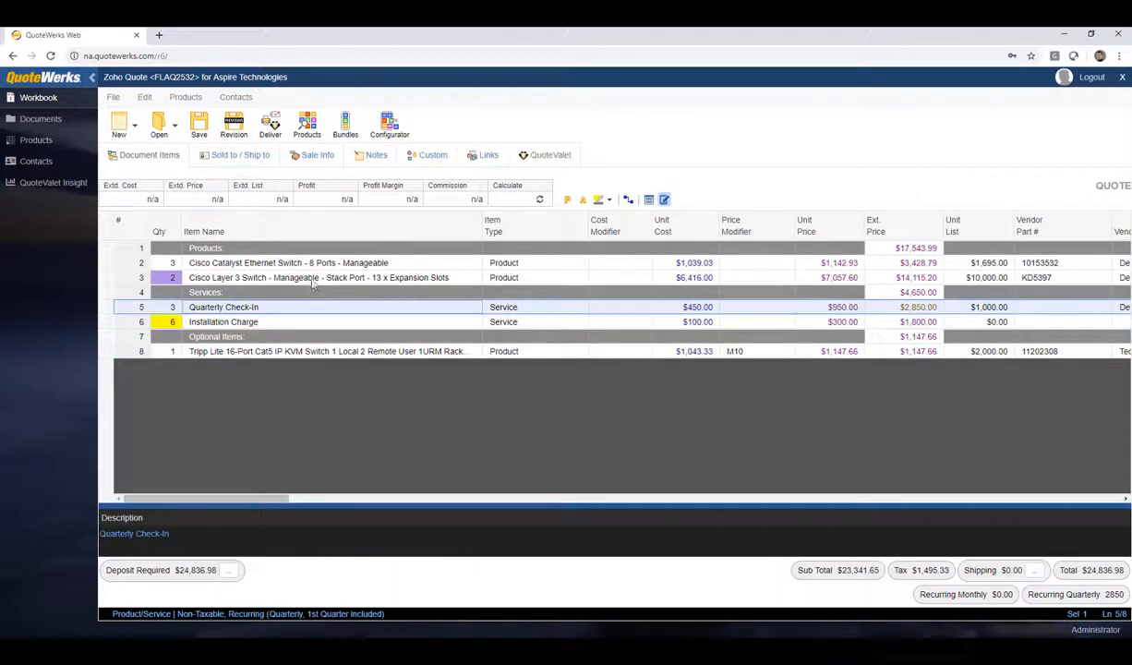
pyautogui.click(309, 277)
pyautogui.click(314, 263)
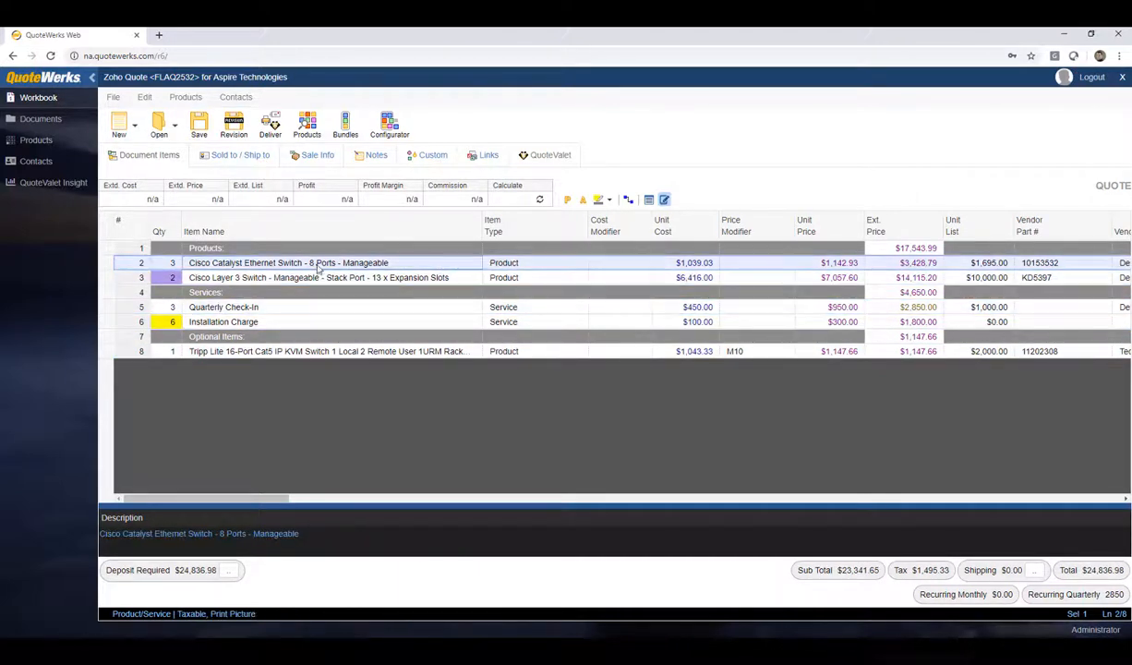
pyautogui.click(665, 200)
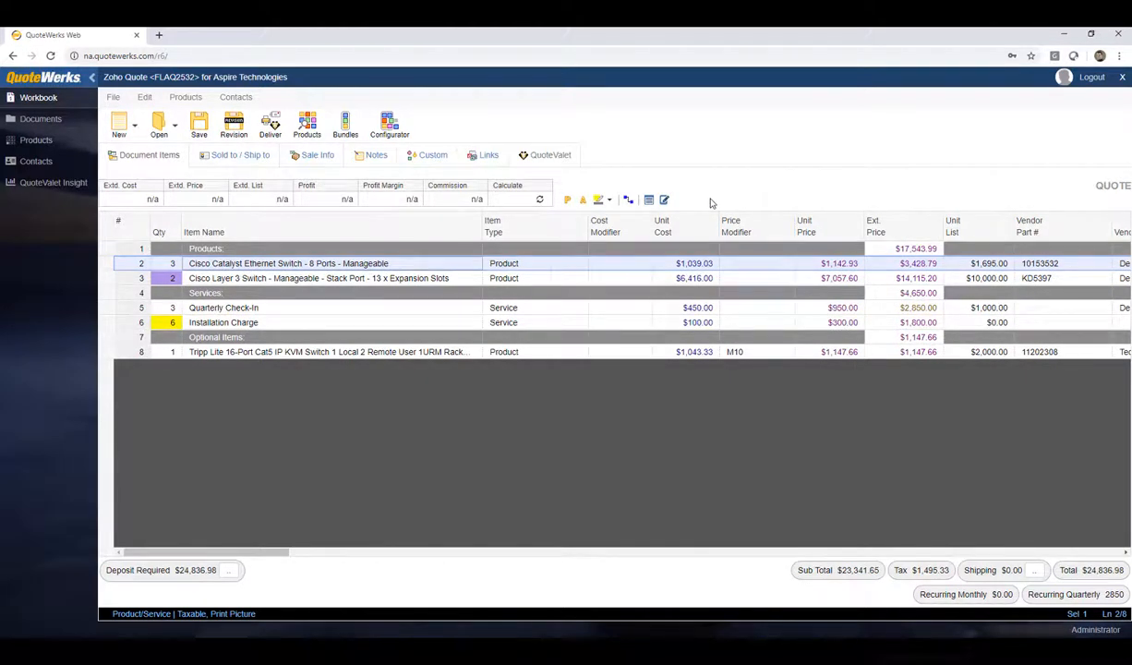
# Step: Show all fields of the Cisco Catalyst line without ordering by name, and filter them for "unit price"
pyautogui.click(649, 202)
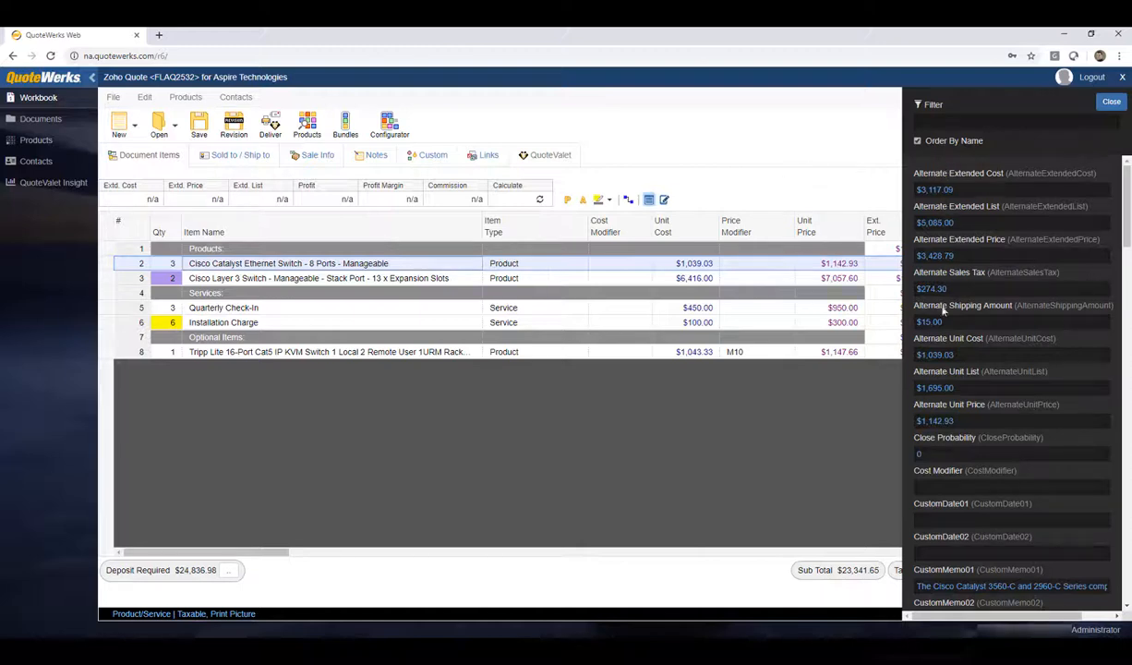
pyautogui.click(918, 143)
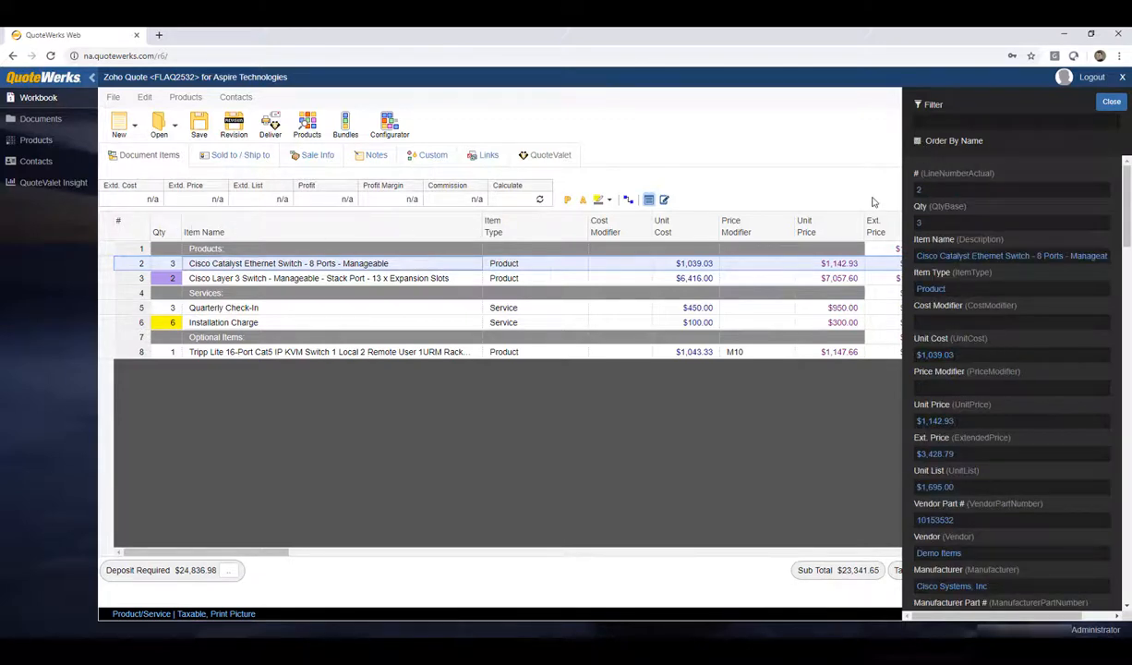
pyautogui.click(979, 122)
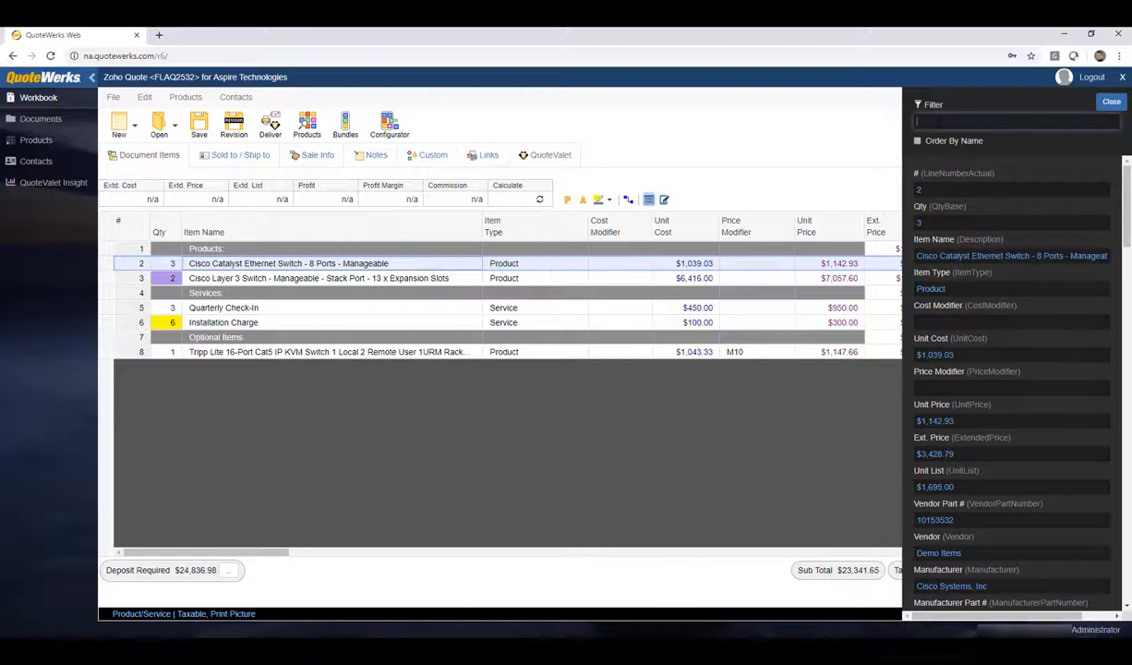
pyautogui.write('unit')
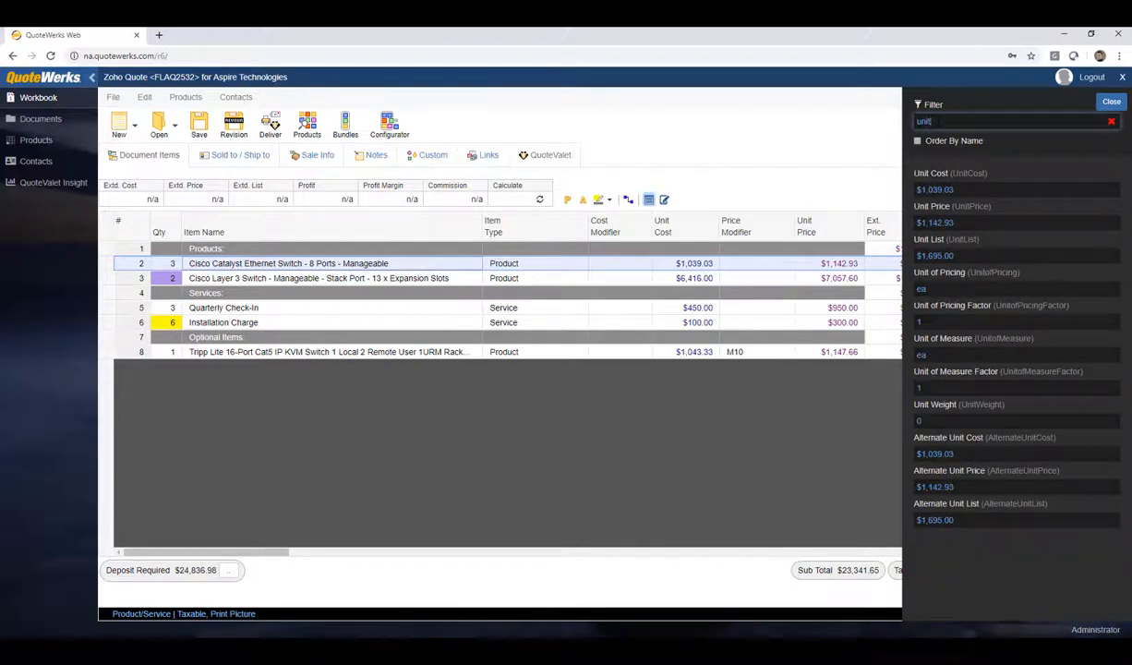
pyautogui.write(' price')
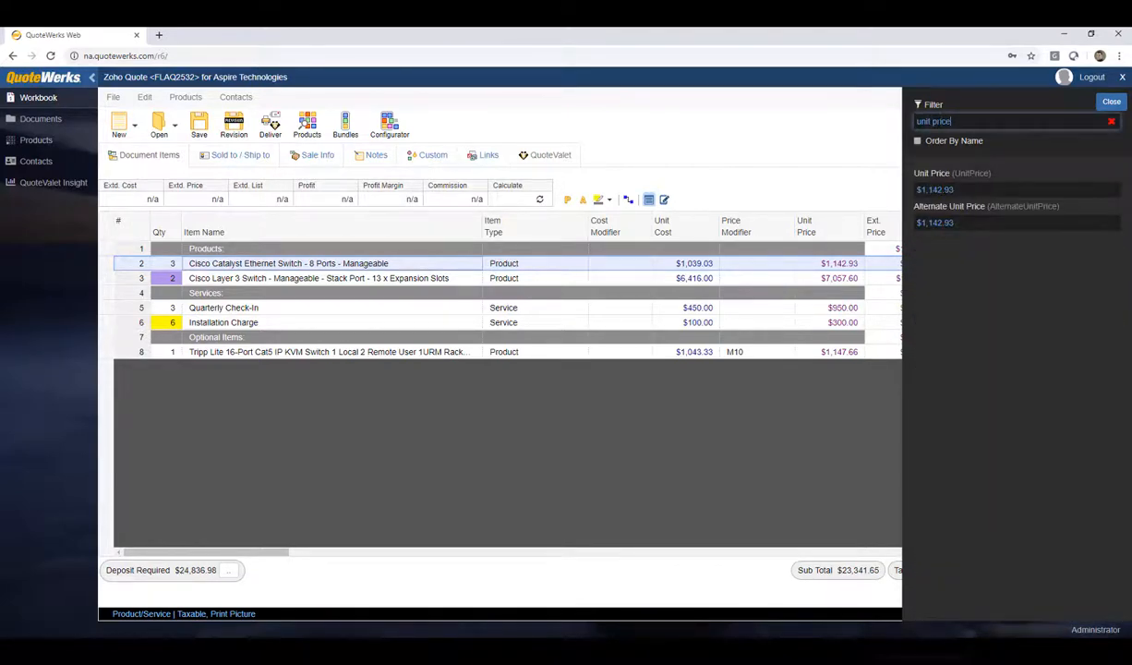
# Step: Set the Cisco Catalyst line's unit price to 1200.00
pyautogui.click(957, 189)
pyautogui.moveTo(957, 190); pyautogui.dragTo(882, 184)
pyautogui.write('1200.00')
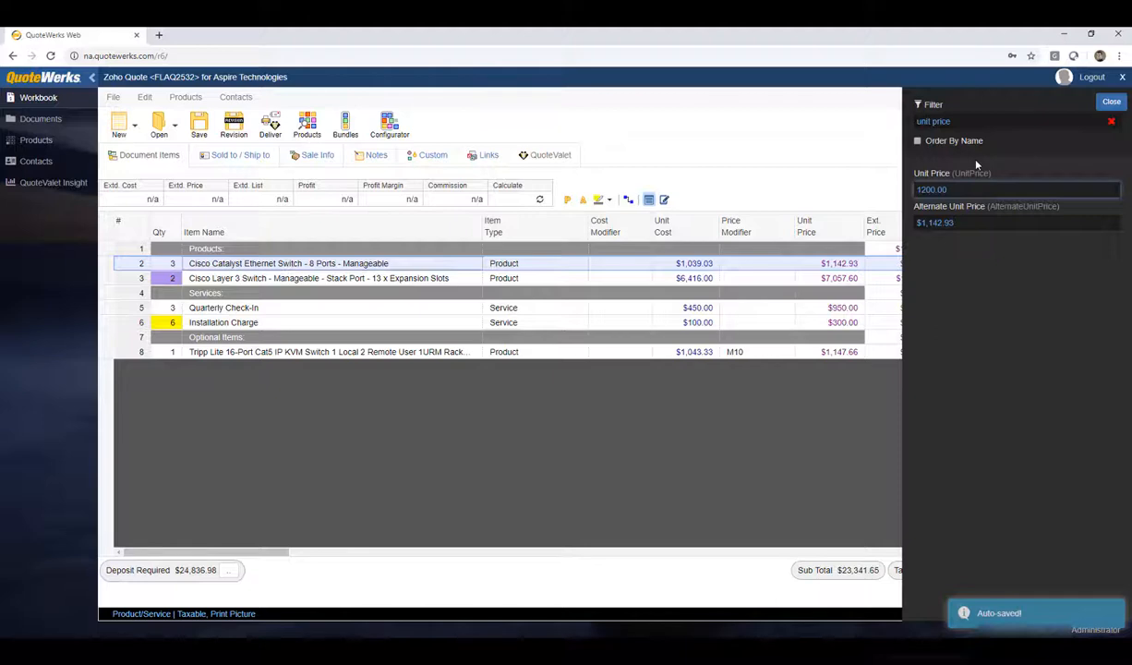
# Step: Clear the "unit price" filter and close the line's field list
pyautogui.doubleClick(942, 120)
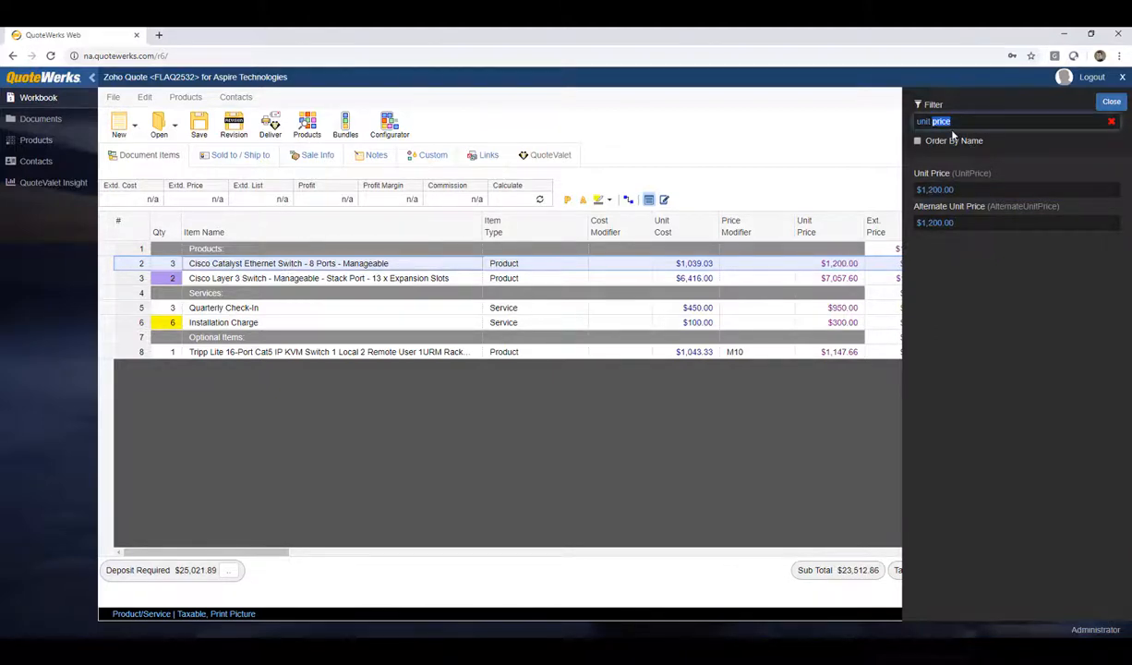
pyautogui.press('BackSpace')
pyautogui.press('BackSpace')
pyautogui.press('BackSpace')
pyautogui.press('BackSpace')
pyautogui.press('BackSpace')
pyautogui.press('BackSpace')
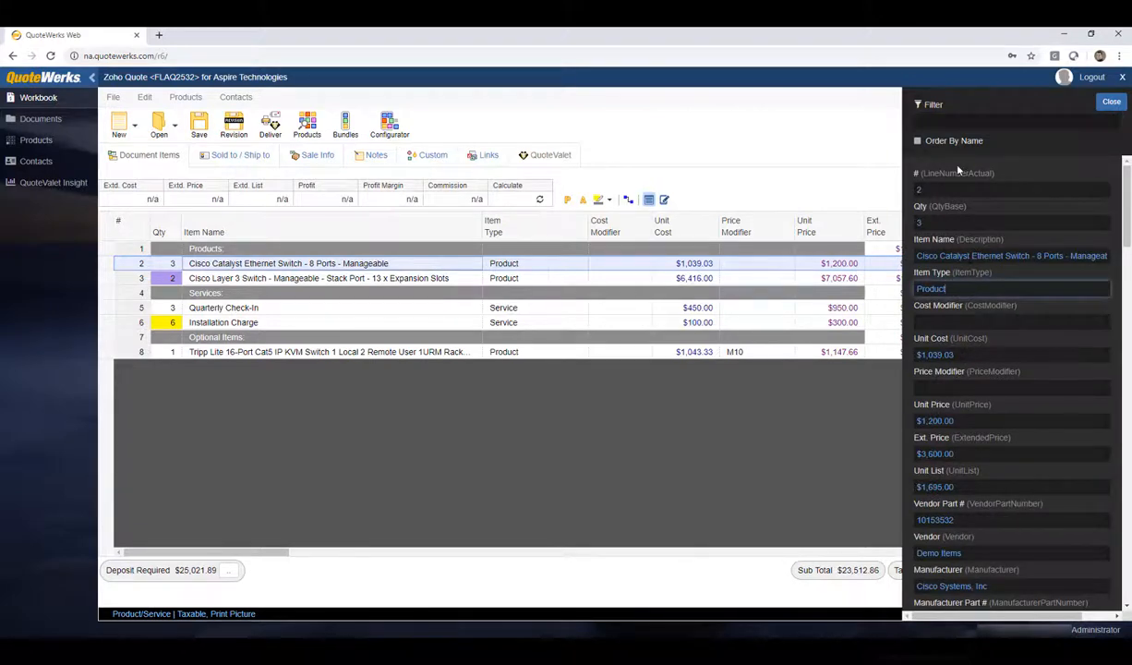
pyautogui.click(1112, 103)
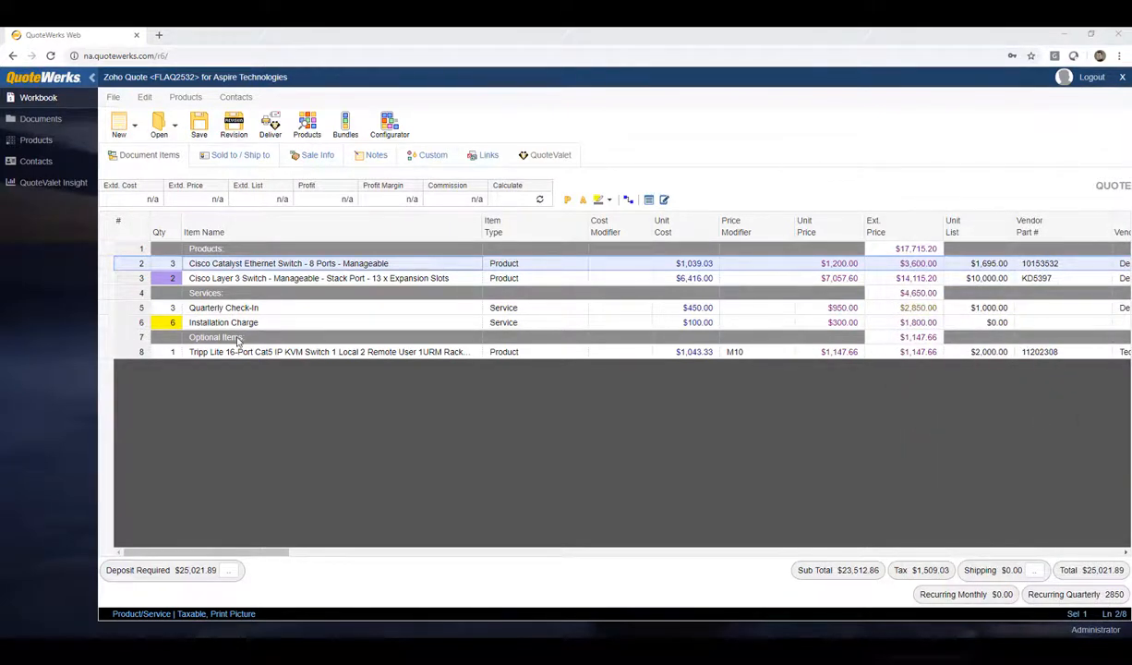
# Step: Review the line attributes of the Tripp Lite KVM switch and close them
pyautogui.click(109, 352)
pyautogui.rightClick(109, 352)
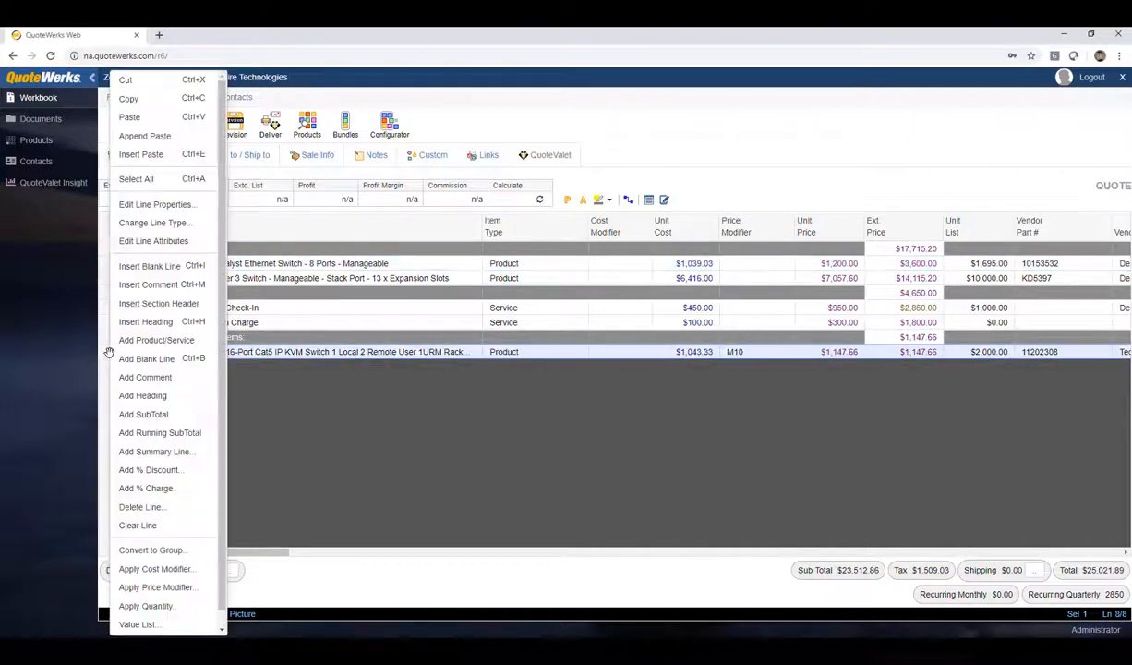
pyautogui.click(209, 249)
pyautogui.click(555, 124)
pyautogui.click(507, 147)
pyautogui.click(493, 147)
pyautogui.click(677, 413)
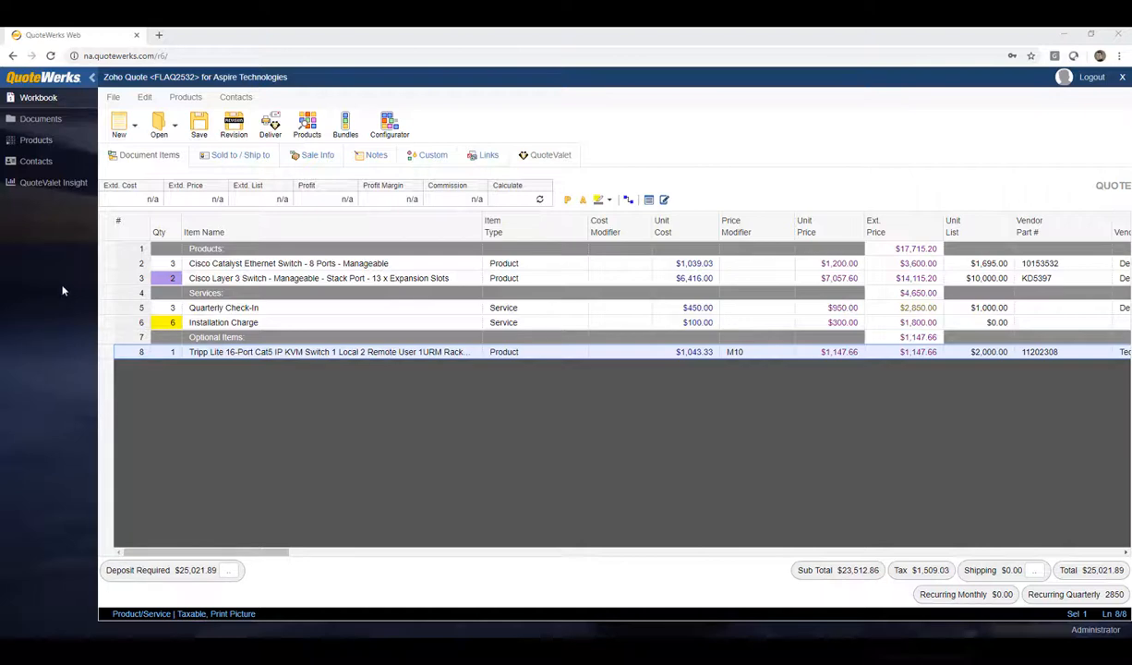
# Step: Search the documents for quotes whose salesperson is Administrator, and open the first Aspire Technologies quote found
pyautogui.click(41, 120)
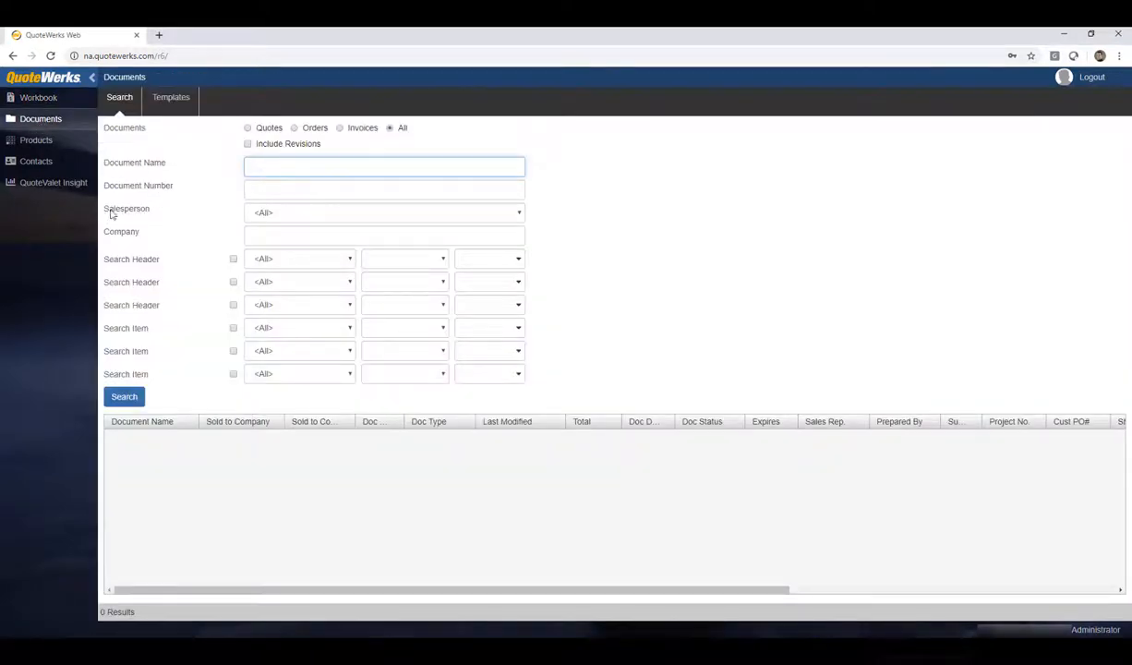
pyautogui.click(248, 128)
pyautogui.click(278, 212)
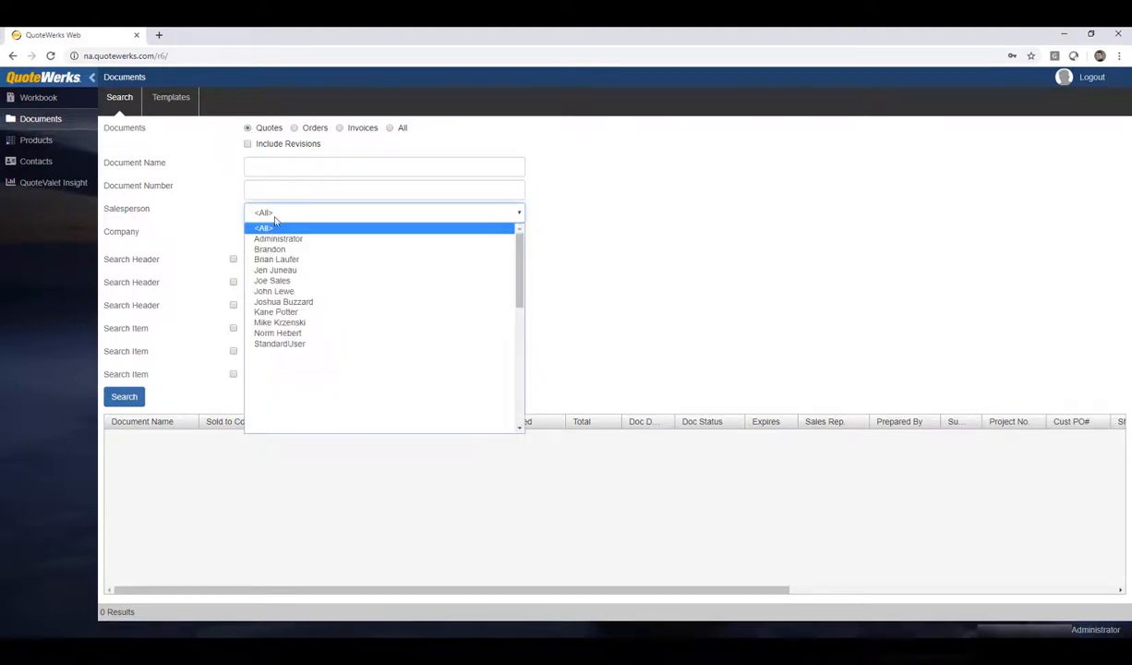
pyautogui.click(261, 238)
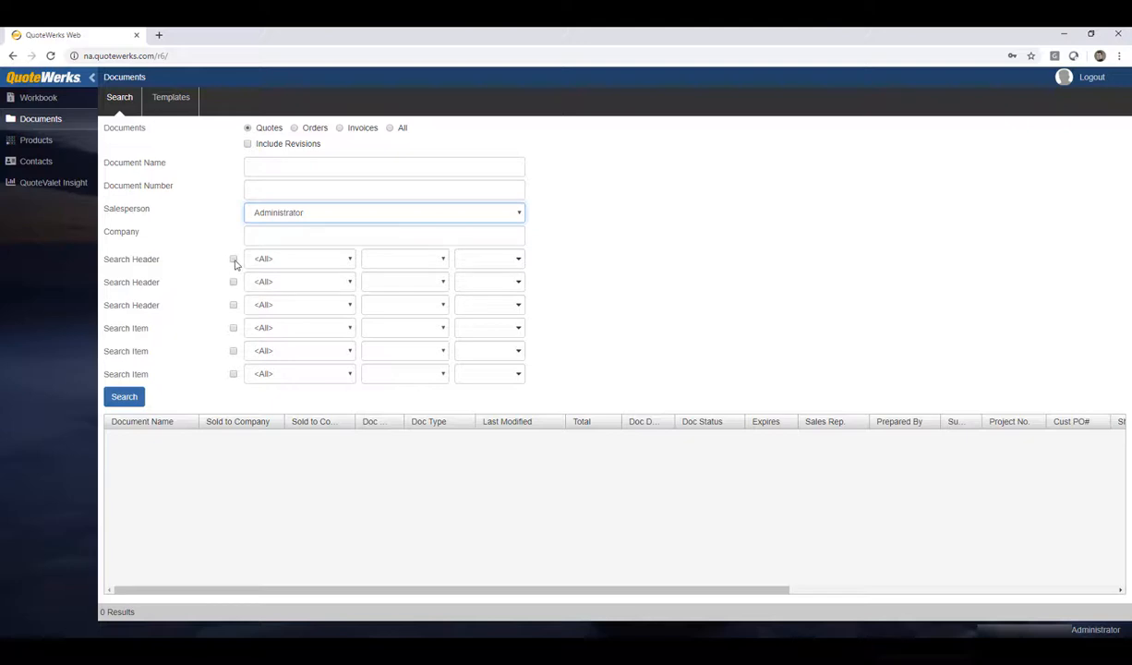
pyautogui.click(123, 397)
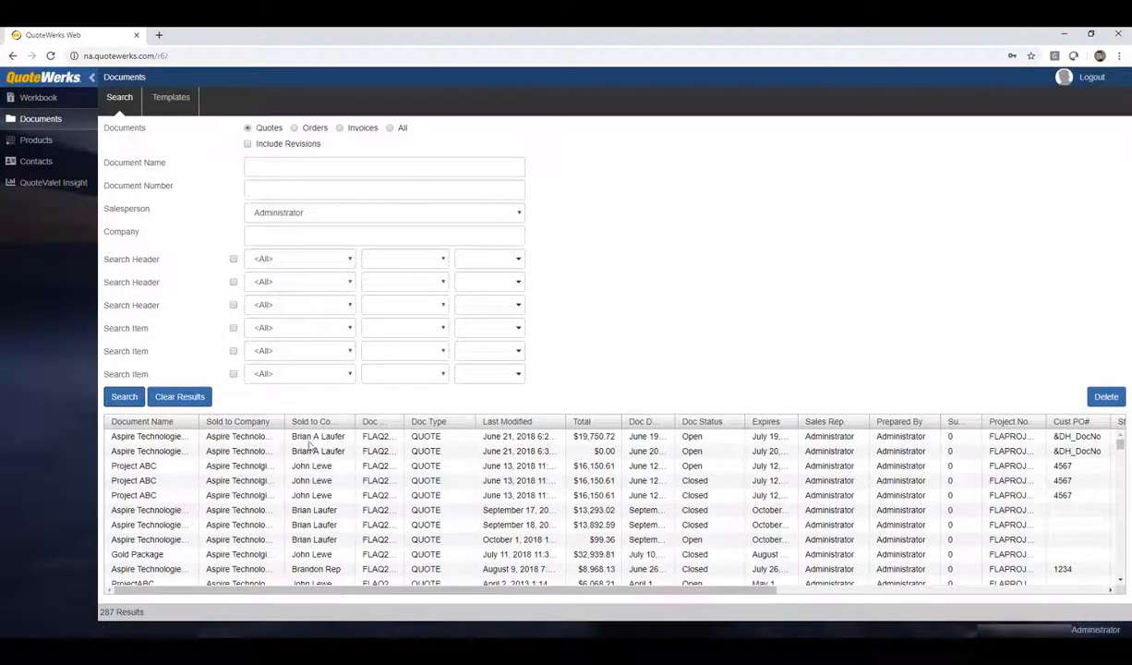
pyautogui.doubleClick(314, 440)
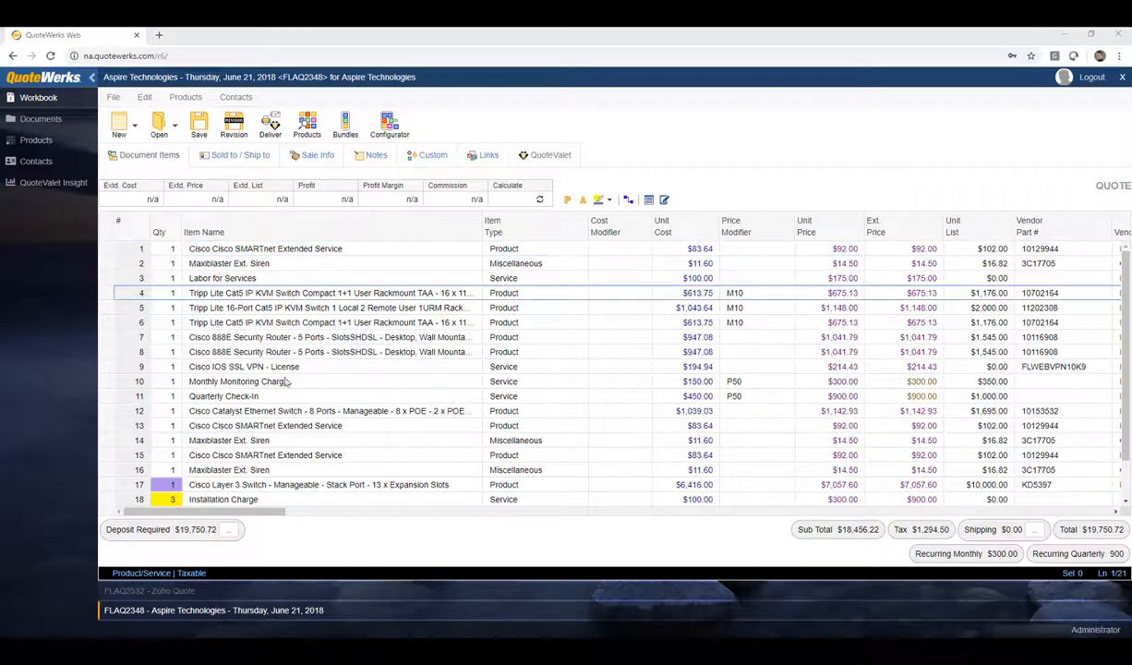
# Step: Copy the Cisco IOS SSL VPN - License line into the Zoho Quote and move it to the end of the Products section
pyautogui.click(105, 367)
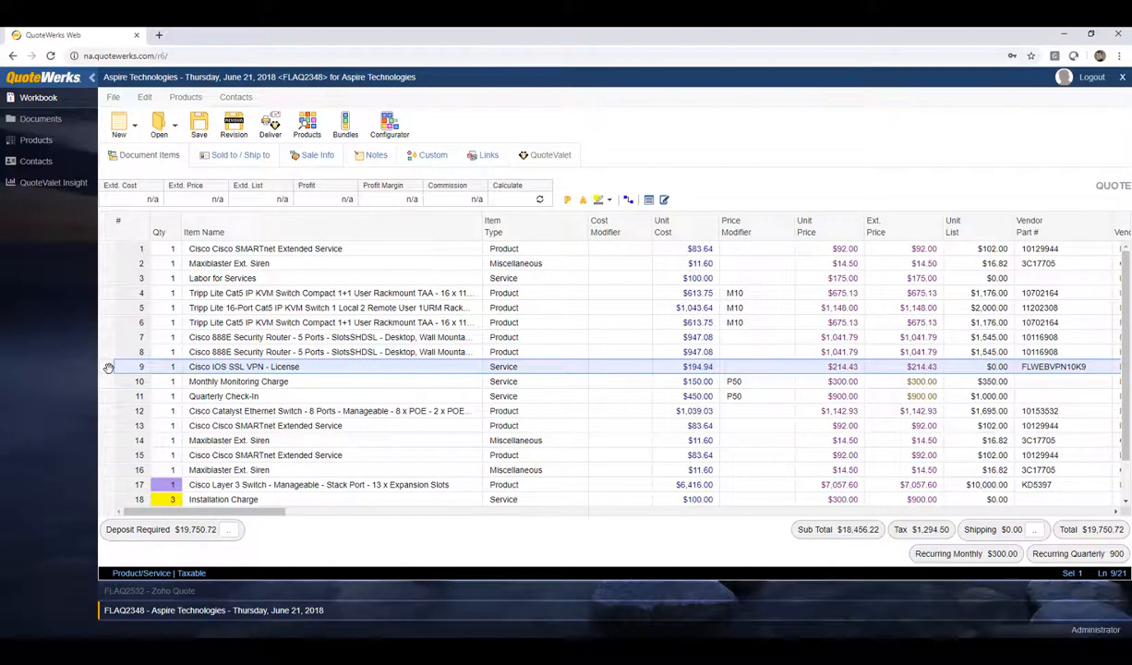
pyautogui.rightClick(108, 368)
pyautogui.click(134, 99)
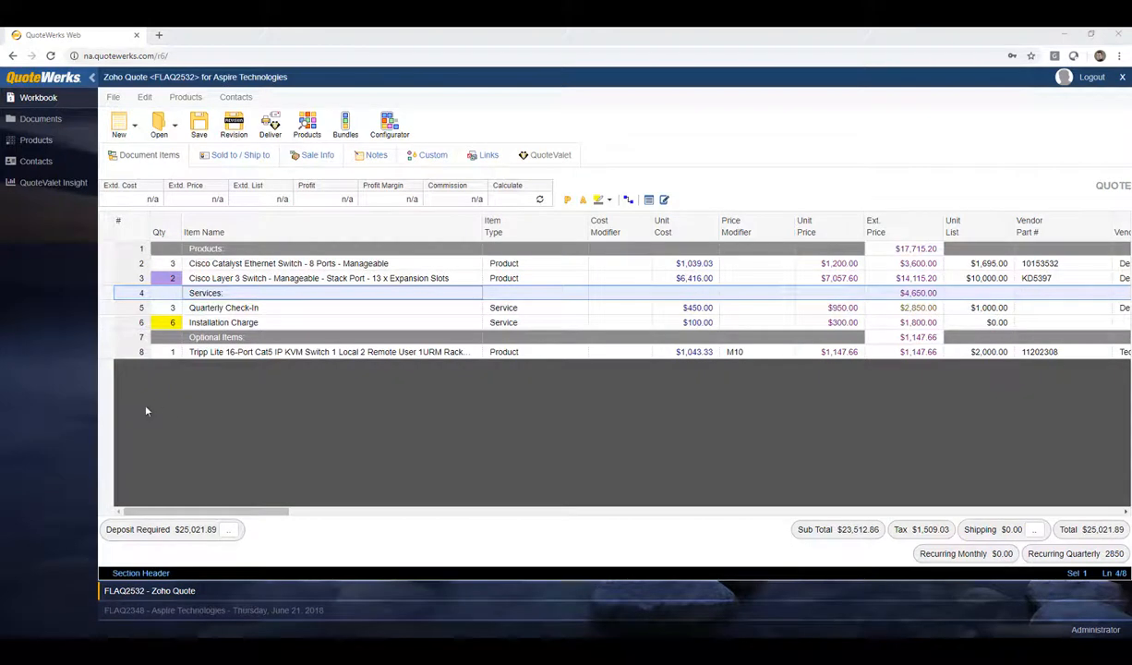
pyautogui.rightClick(107, 325)
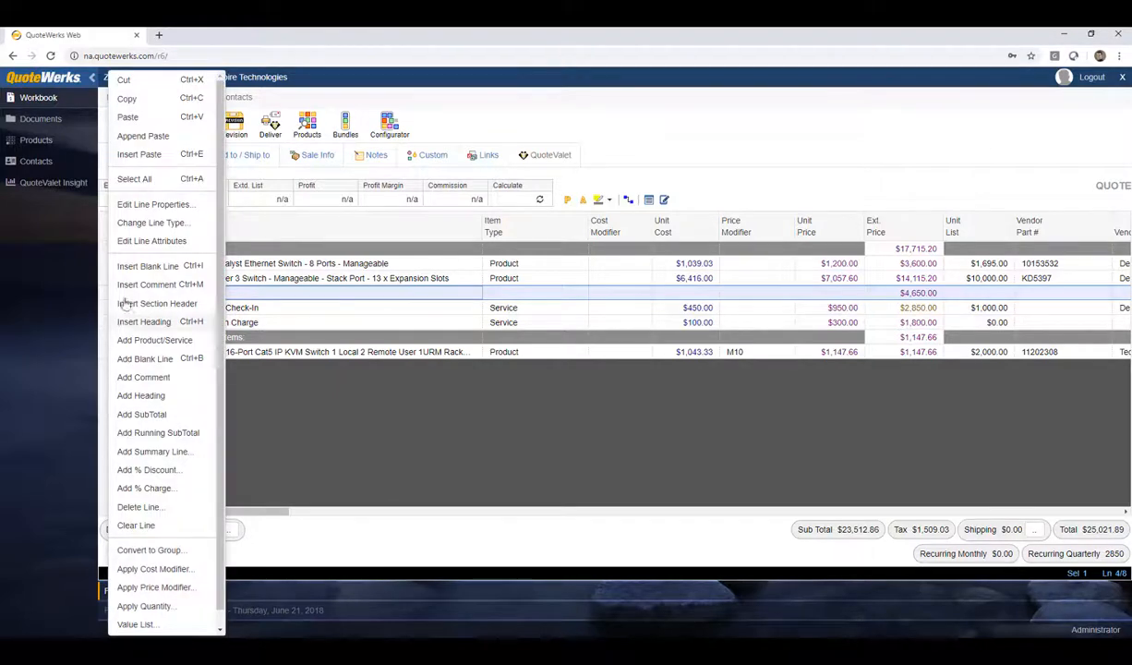
pyautogui.click(143, 136)
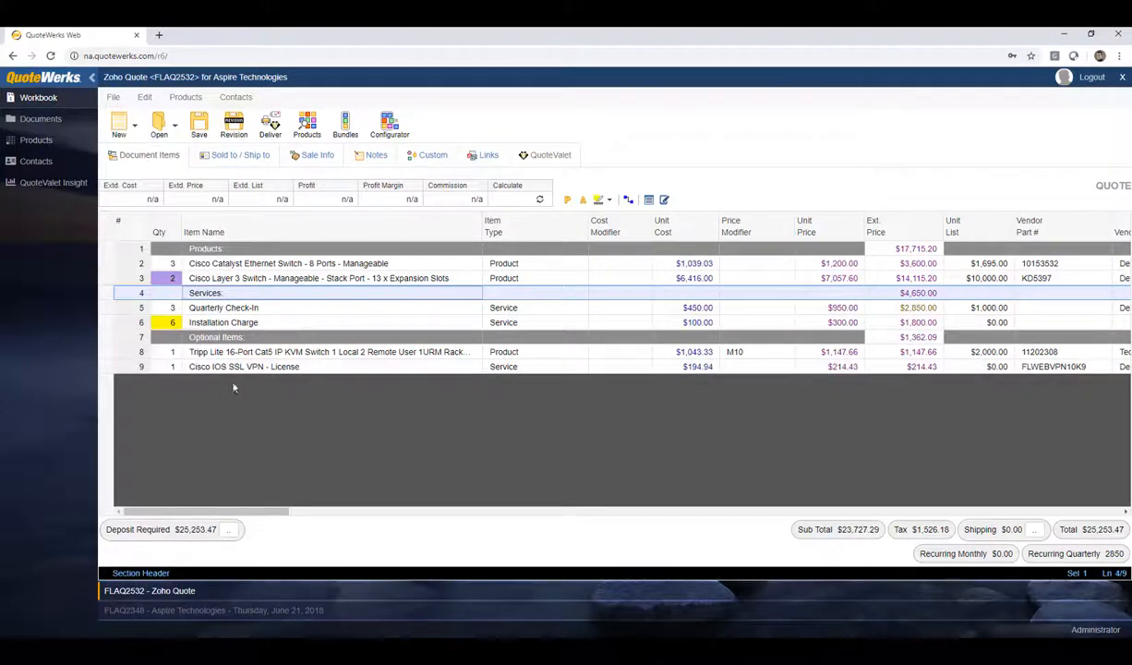
pyautogui.click(106, 366)
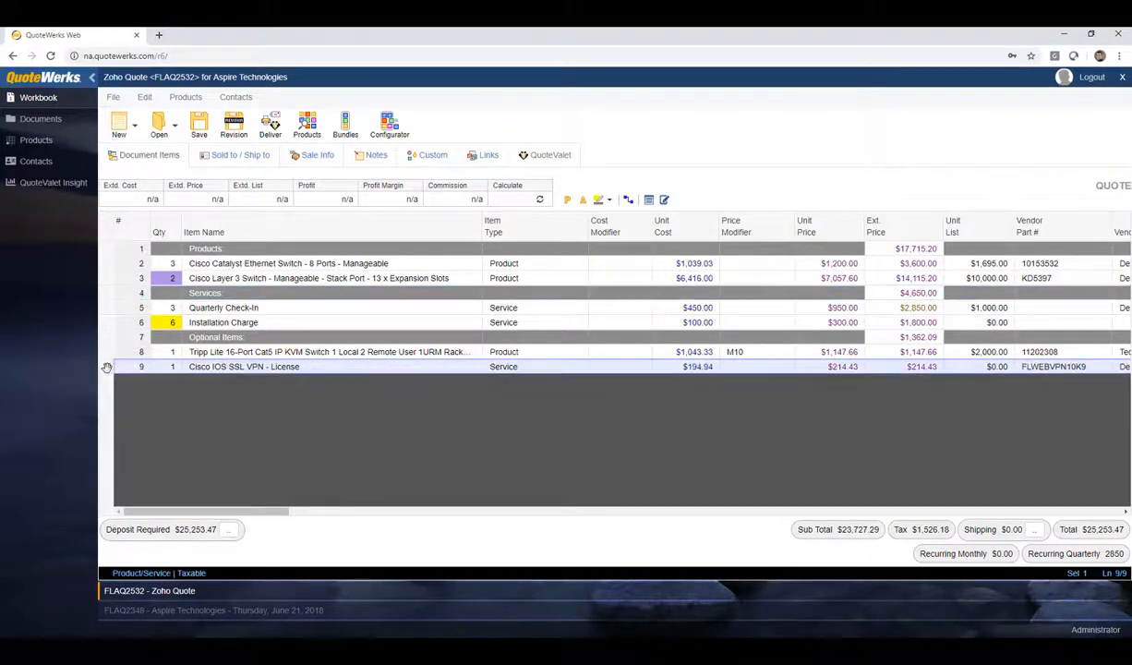
pyautogui.moveTo(107, 367); pyautogui.dragTo(117, 296)
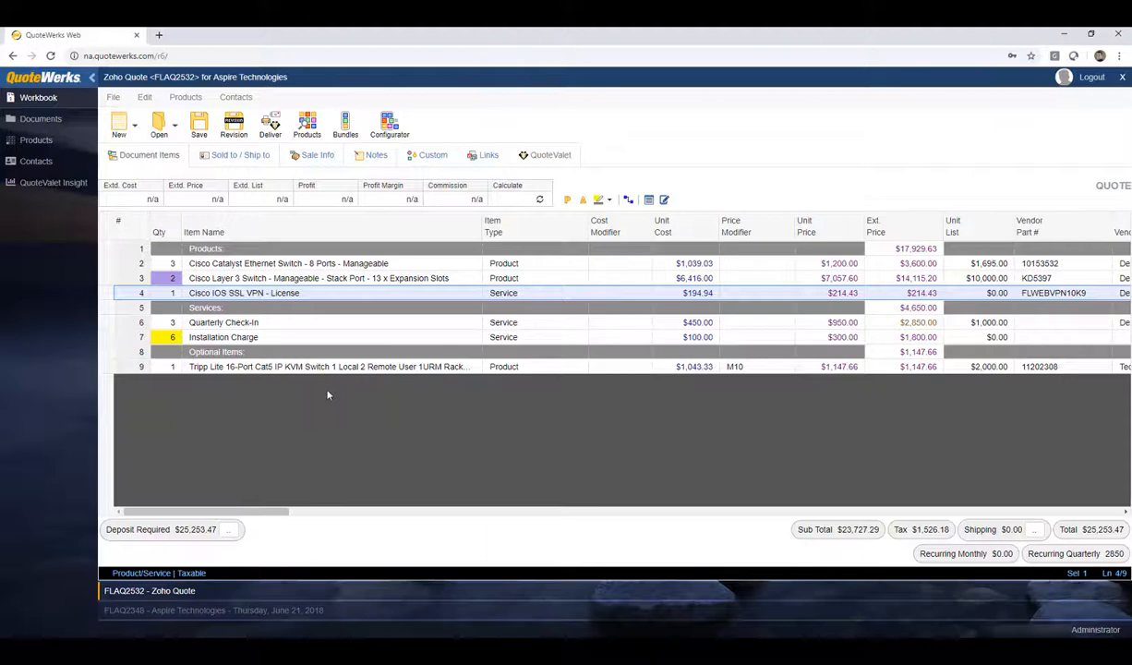
# Step: Save the quote with a new linked document and a Zoho deal, keeping the option to create a new deal
pyautogui.click(200, 127)
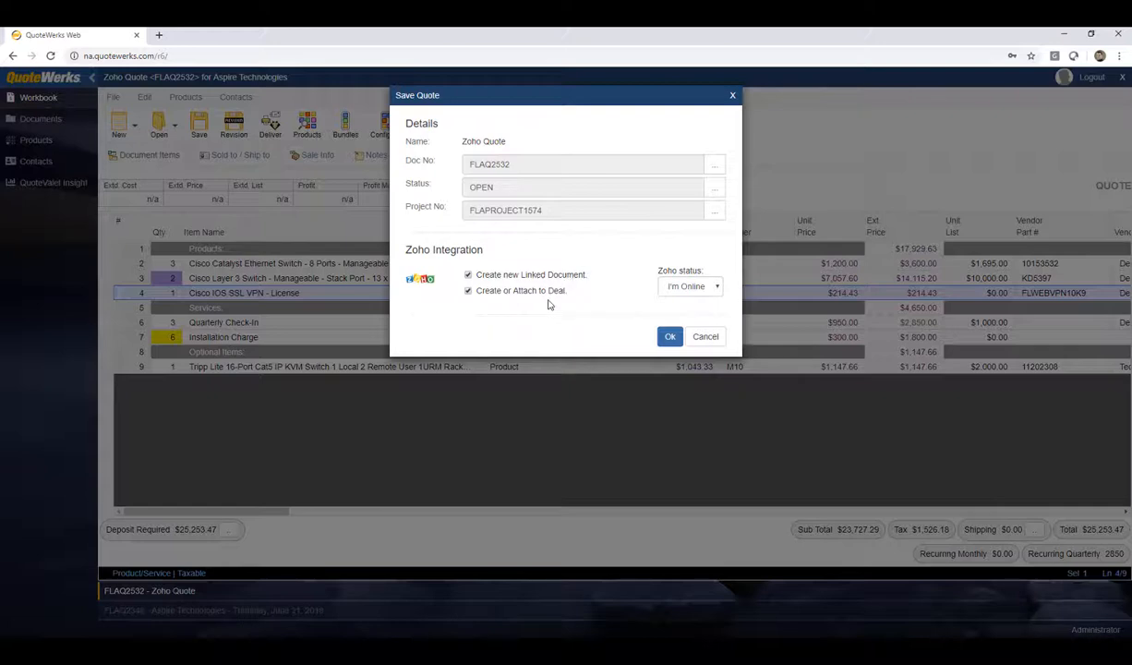
pyautogui.click(670, 338)
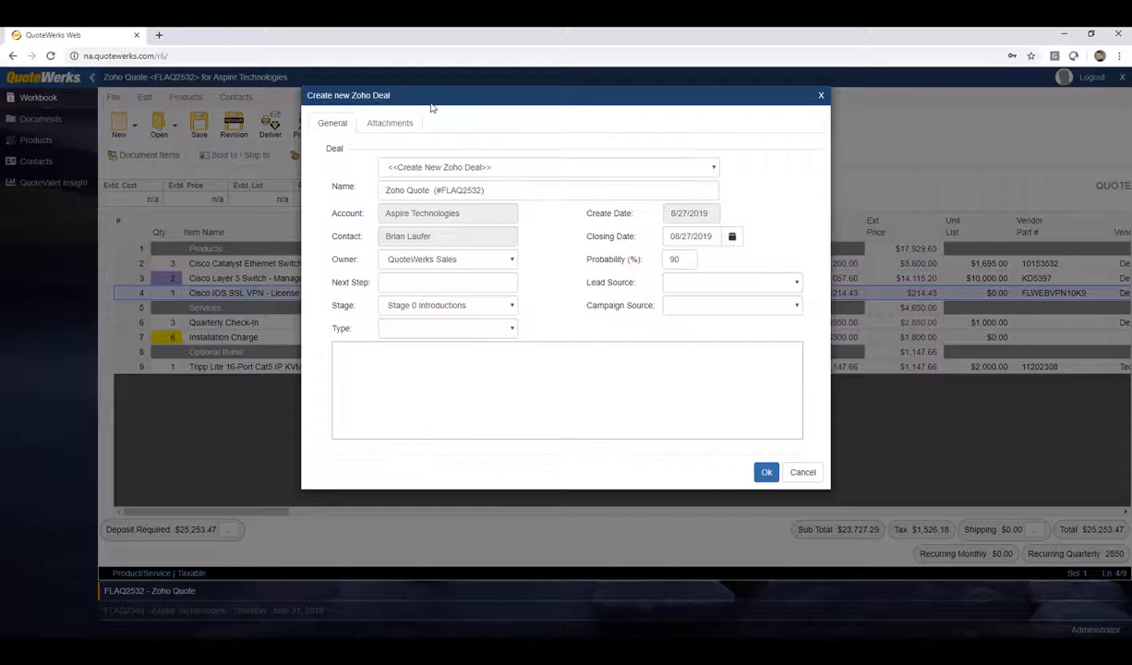
pyautogui.click(713, 169)
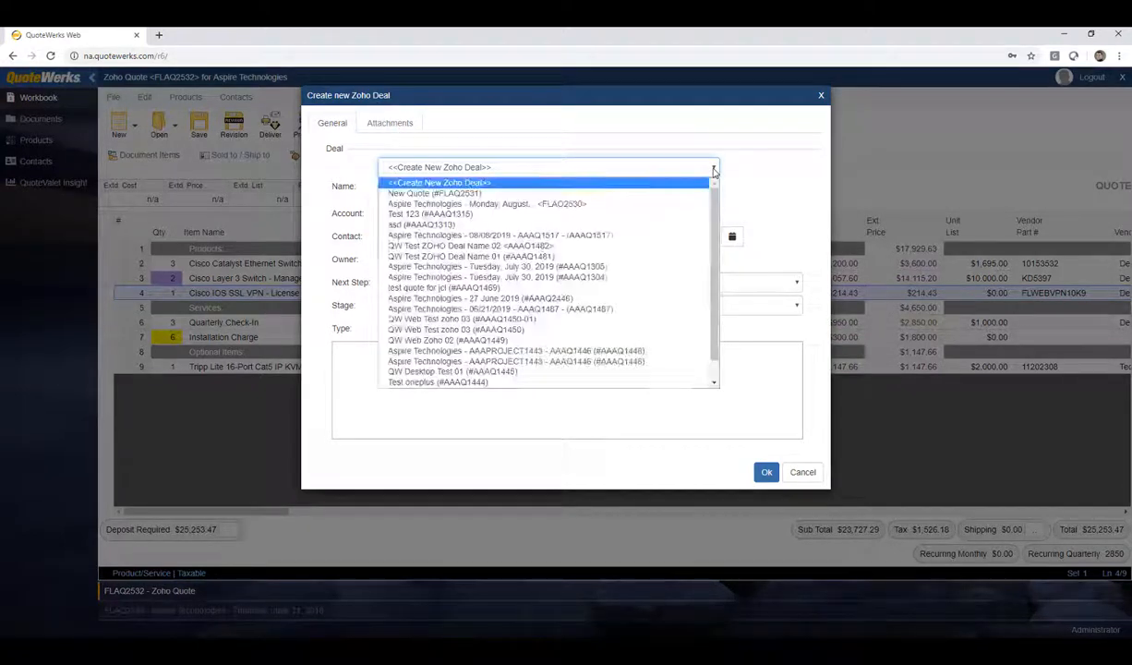
pyautogui.moveTo(716, 211); pyautogui.dragTo(717, 232)
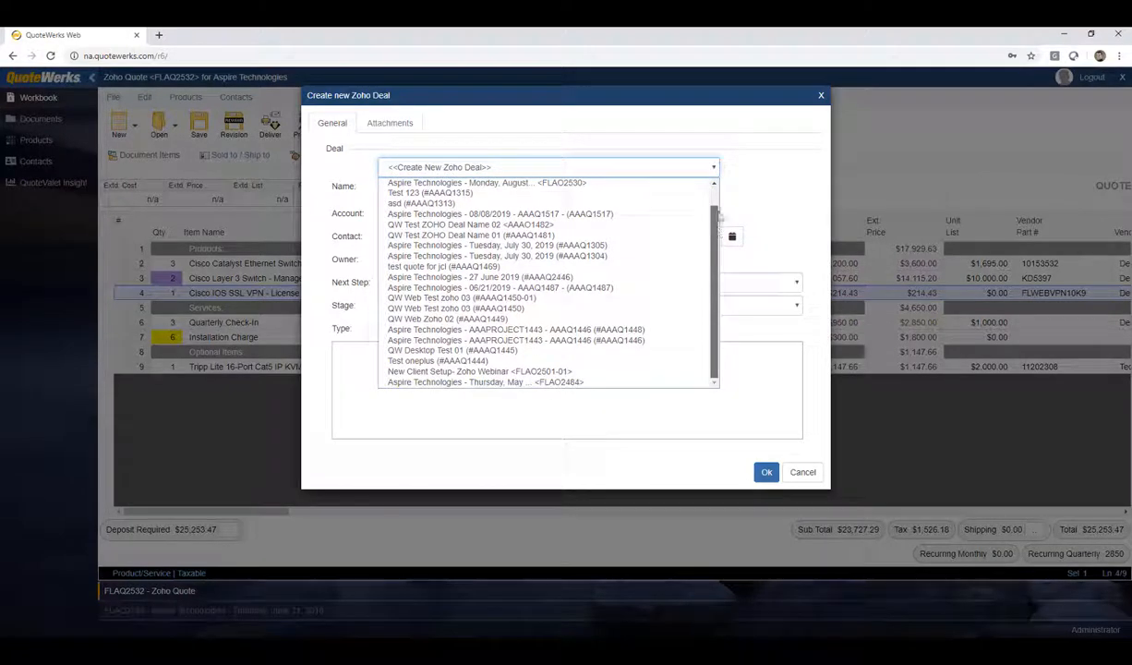
pyautogui.scroll(1, 715, 222)
pyautogui.click(766, 174)
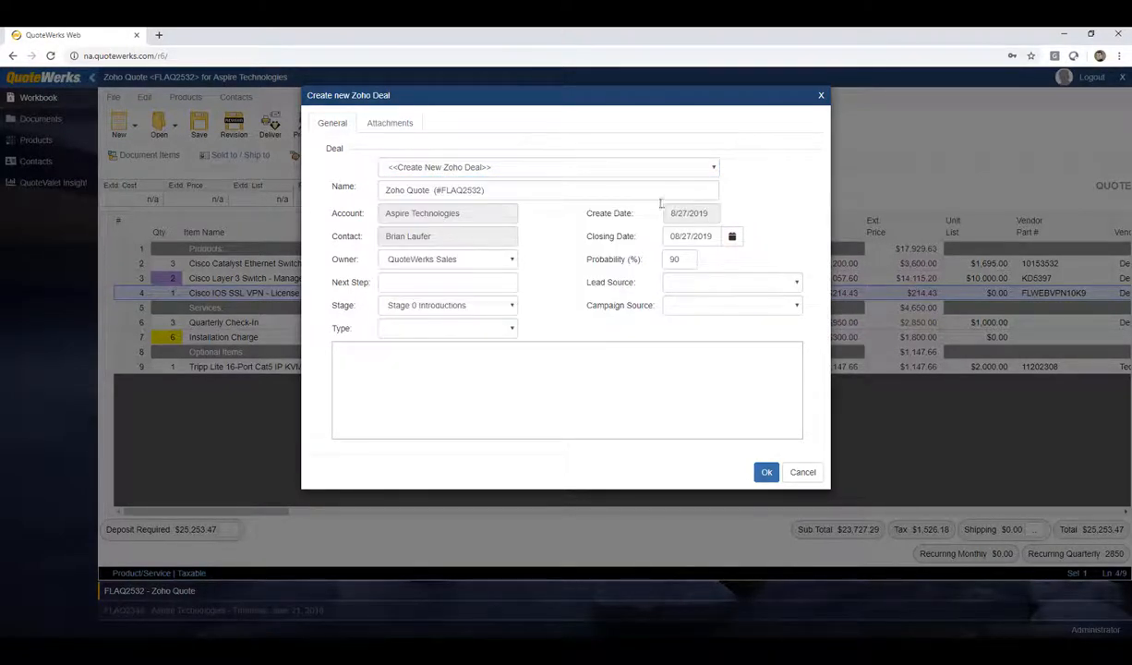
# Step: Create the Zoho deal under its suggested name with stage "Stage 3 Value Proposition" and type "Second Option"
pyautogui.click(516, 187)
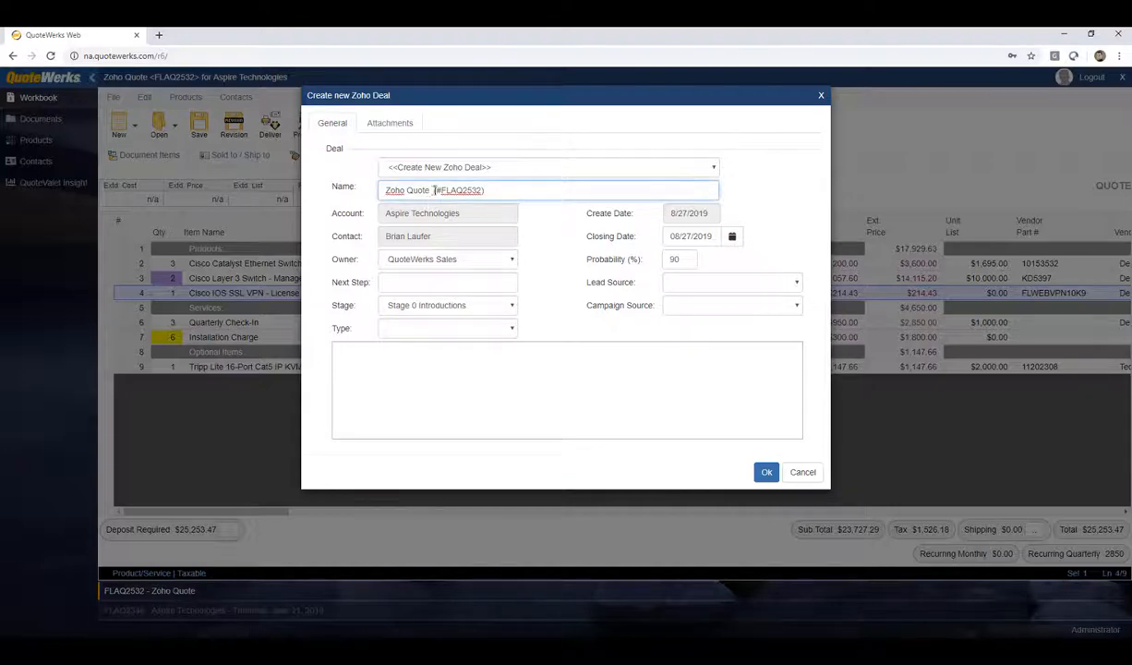
pyautogui.moveTo(430, 190); pyautogui.dragTo(361, 192)
pyautogui.click(492, 190)
pyautogui.click(495, 304)
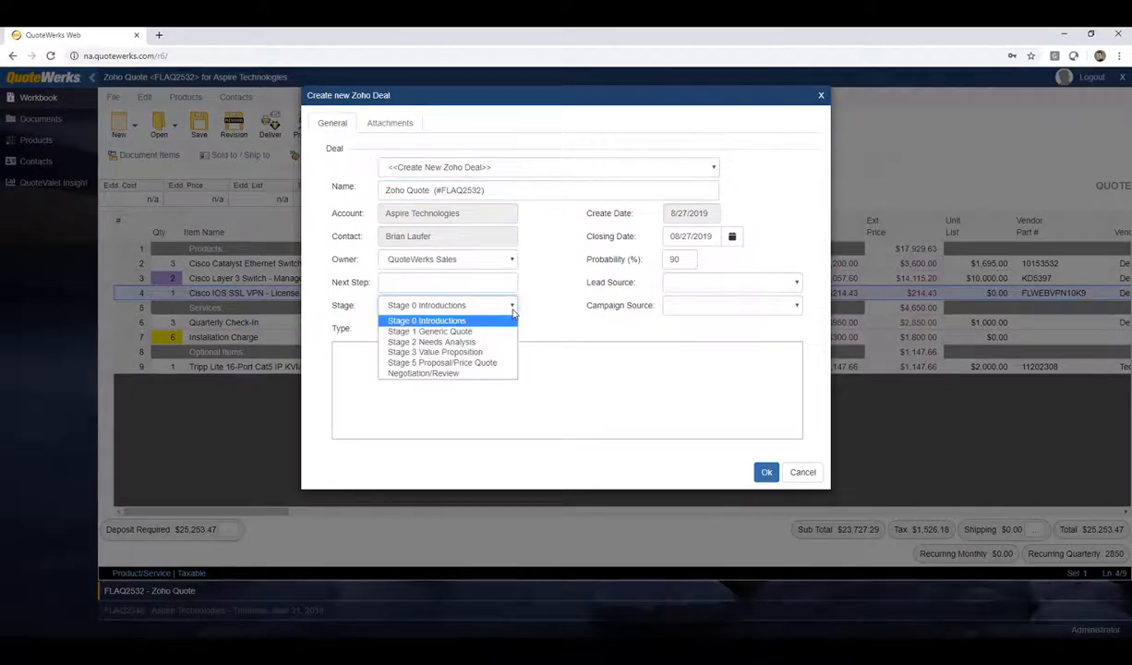
pyautogui.click(479, 353)
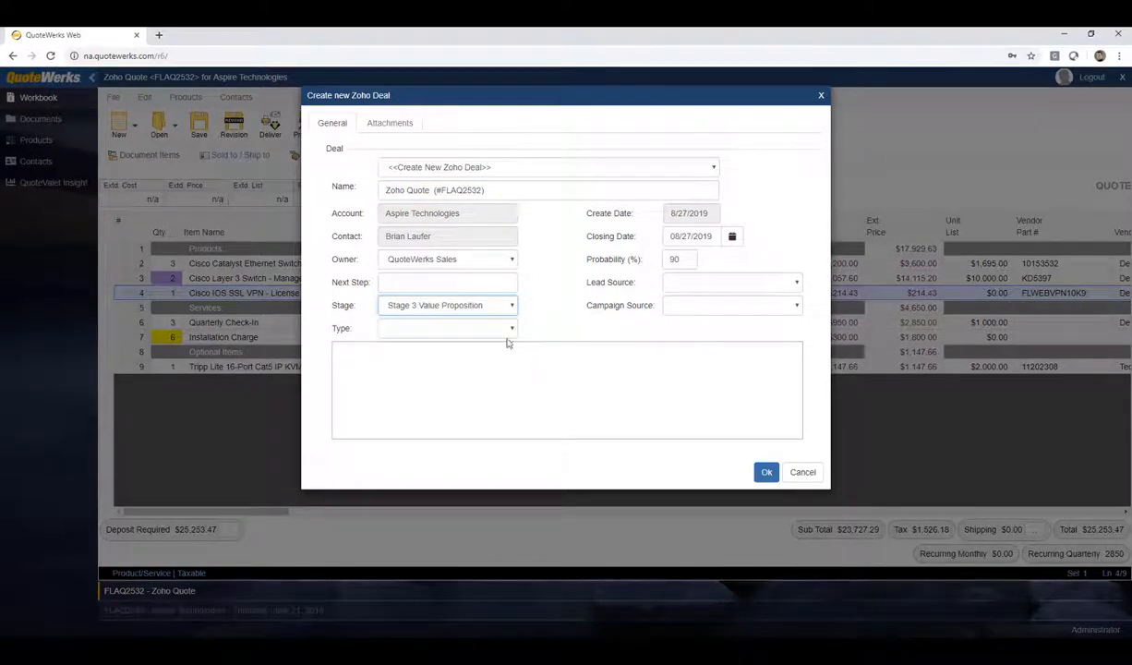
pyautogui.click(507, 330)
pyautogui.click(453, 375)
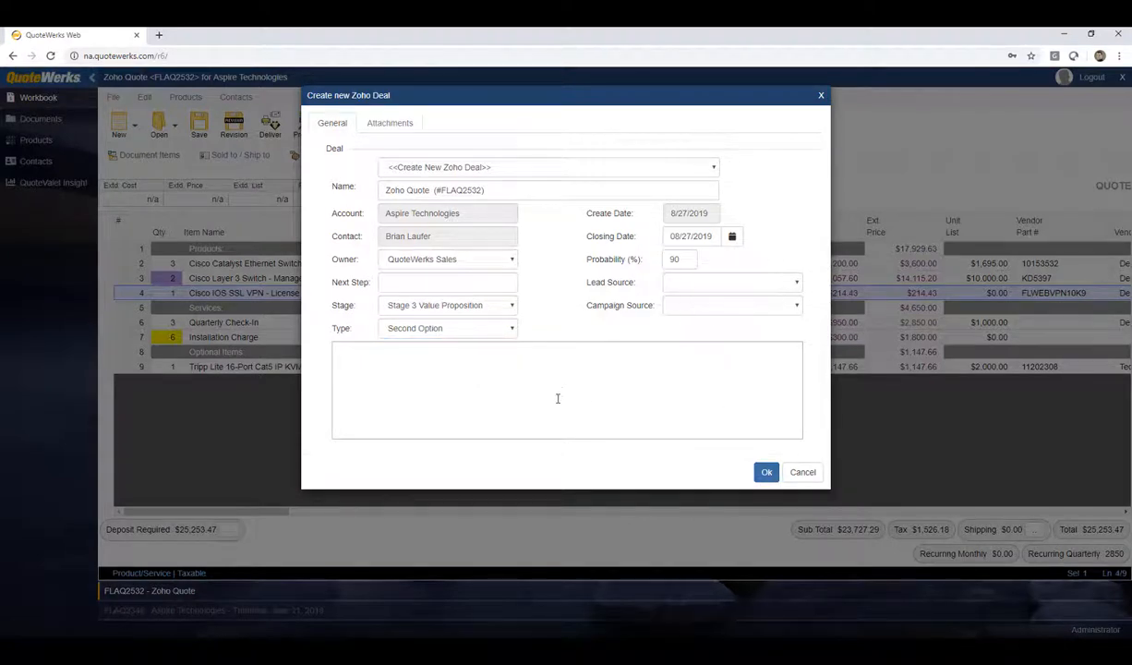
pyautogui.click(766, 472)
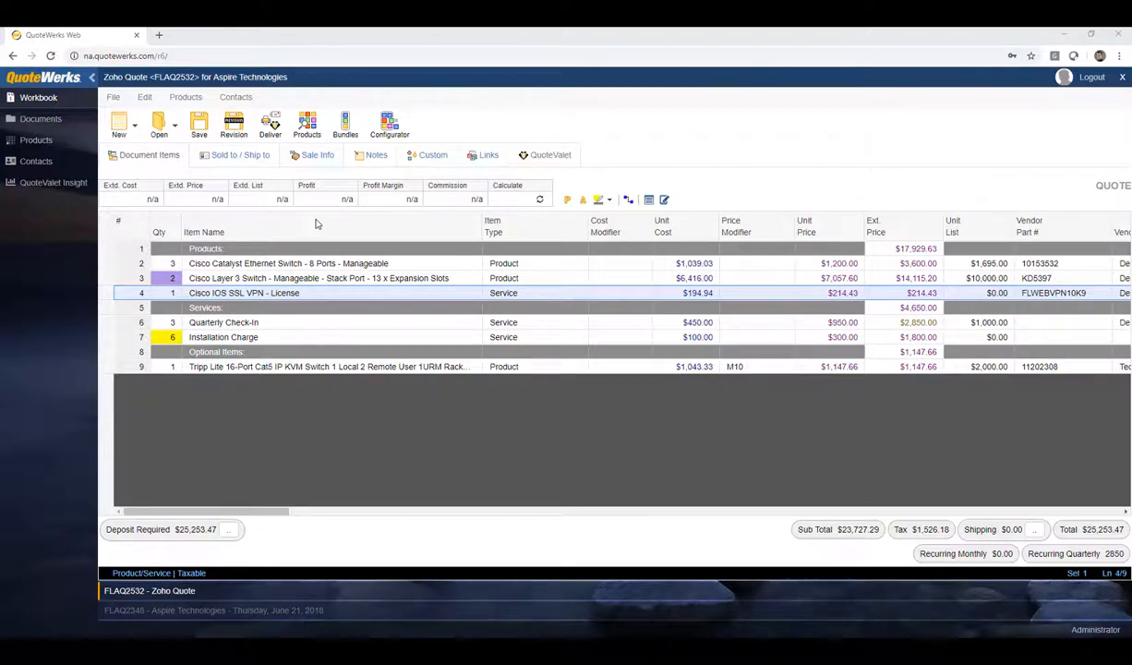
# Step: Open the quote's delivery options, check the cover page, and add "A - Solution Summary (2 of 2)" as an additional layout
pyautogui.click(274, 128)
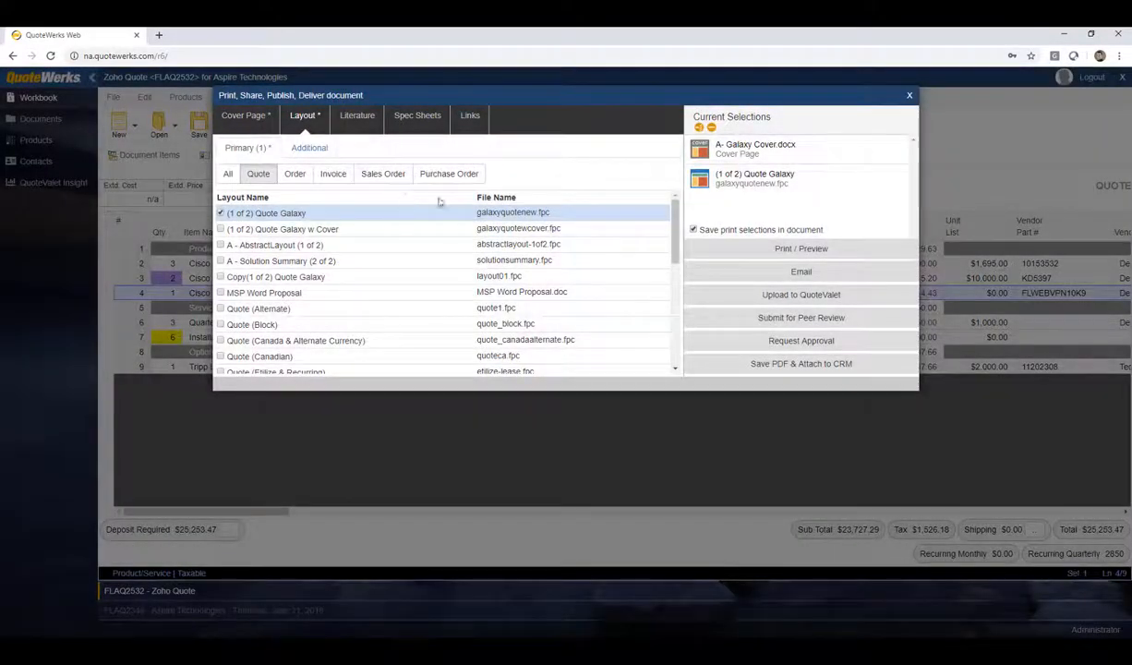
pyautogui.click(244, 115)
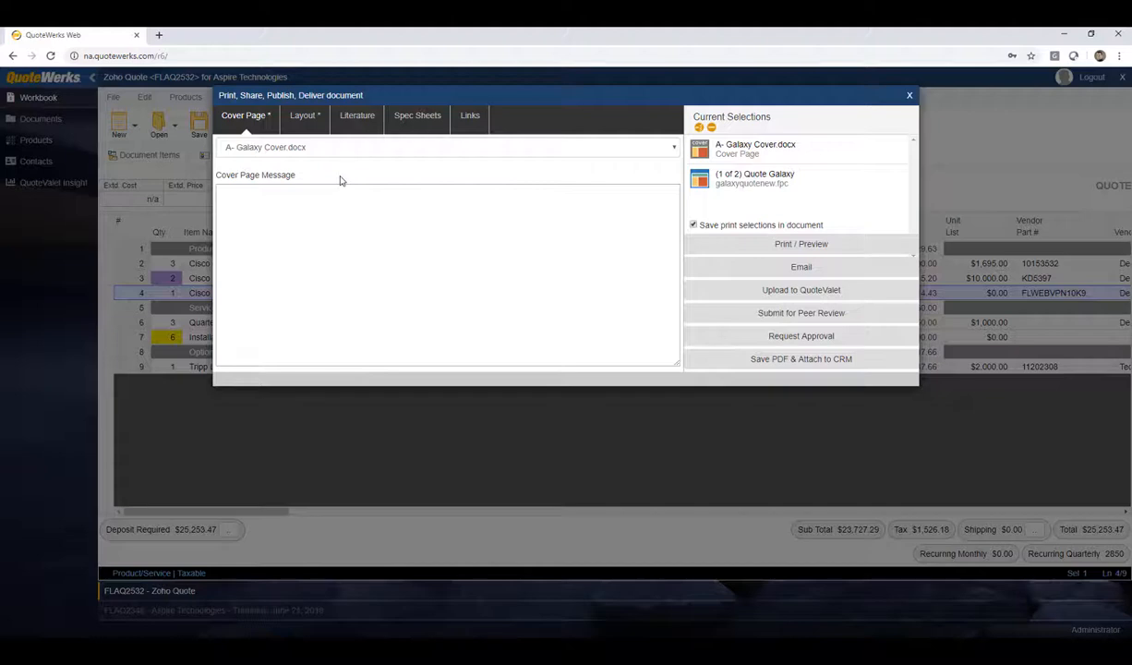
pyautogui.click(305, 116)
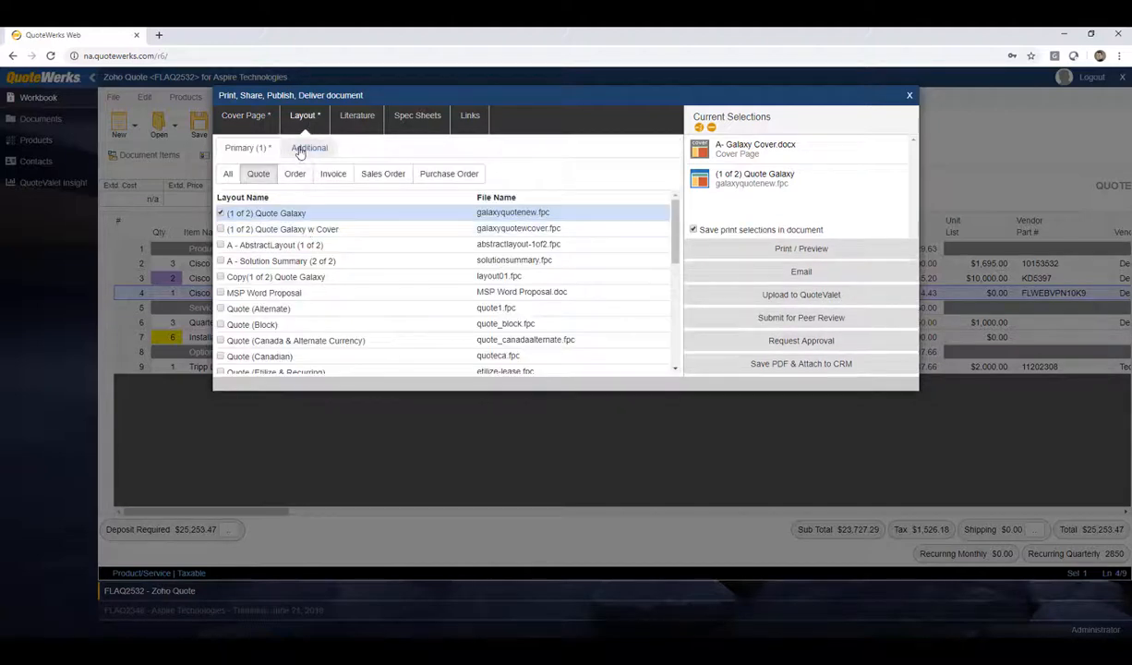
pyautogui.click(307, 148)
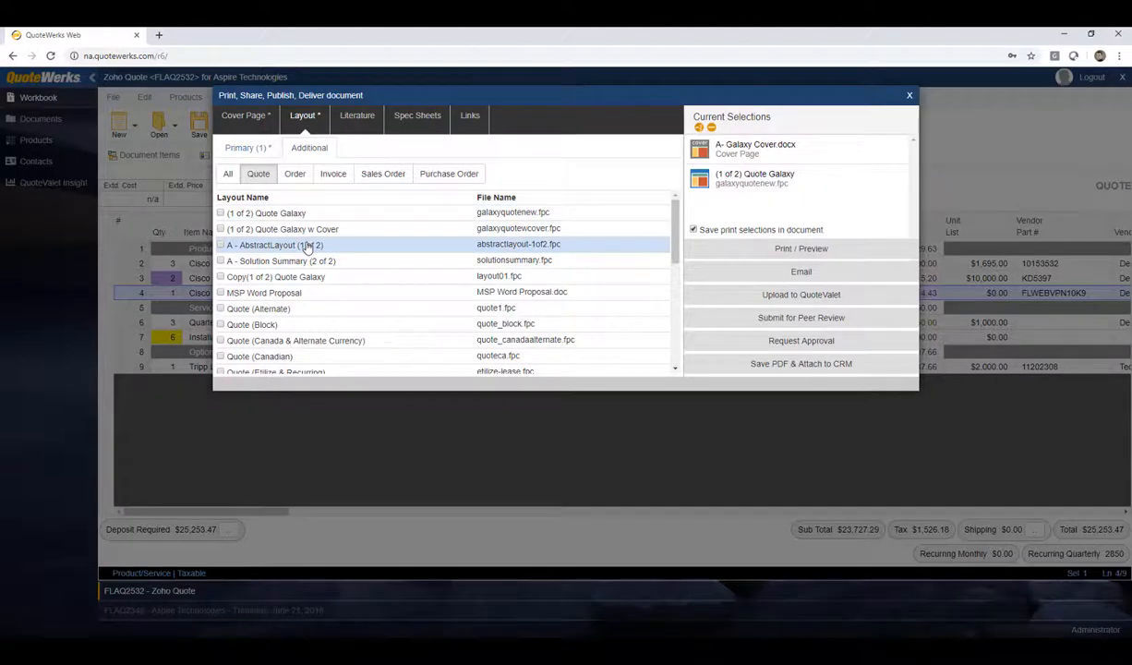
pyautogui.click(220, 260)
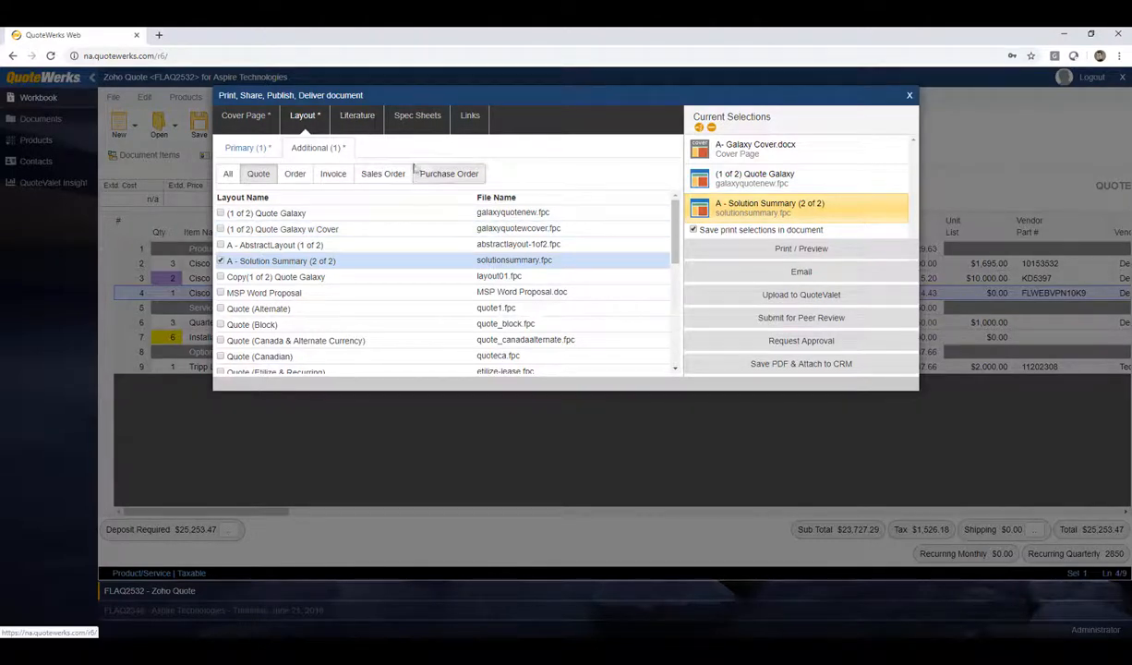
# Step: Look over the available literature, then preview the quote and read through its pages to the Solution Summary
pyautogui.click(354, 120)
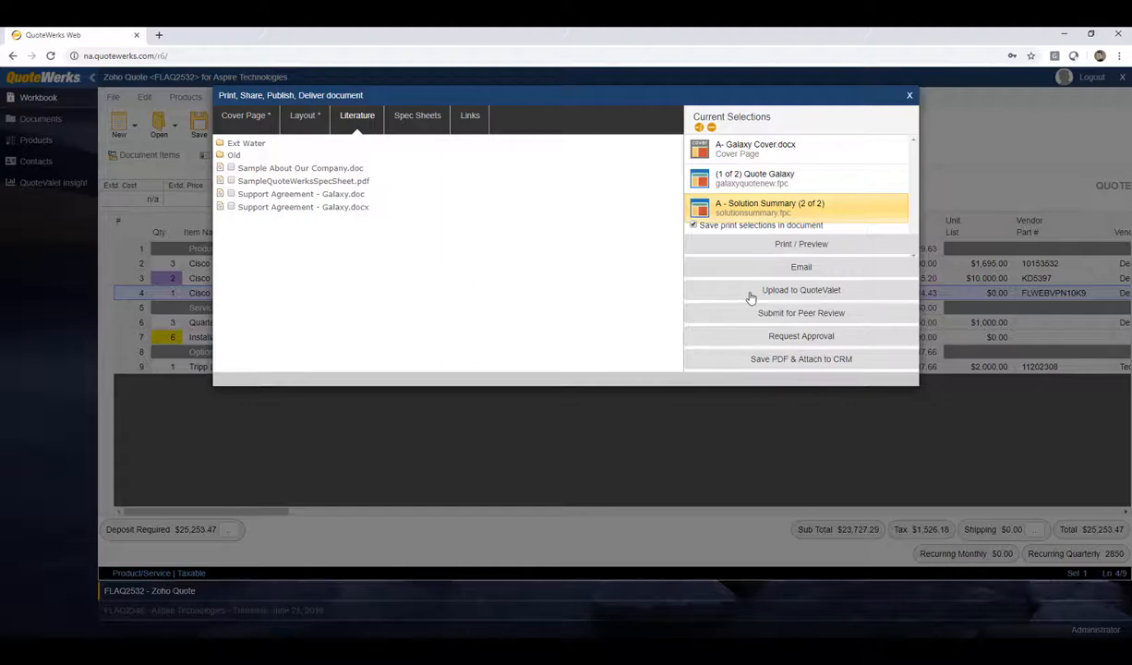
pyautogui.click(800, 246)
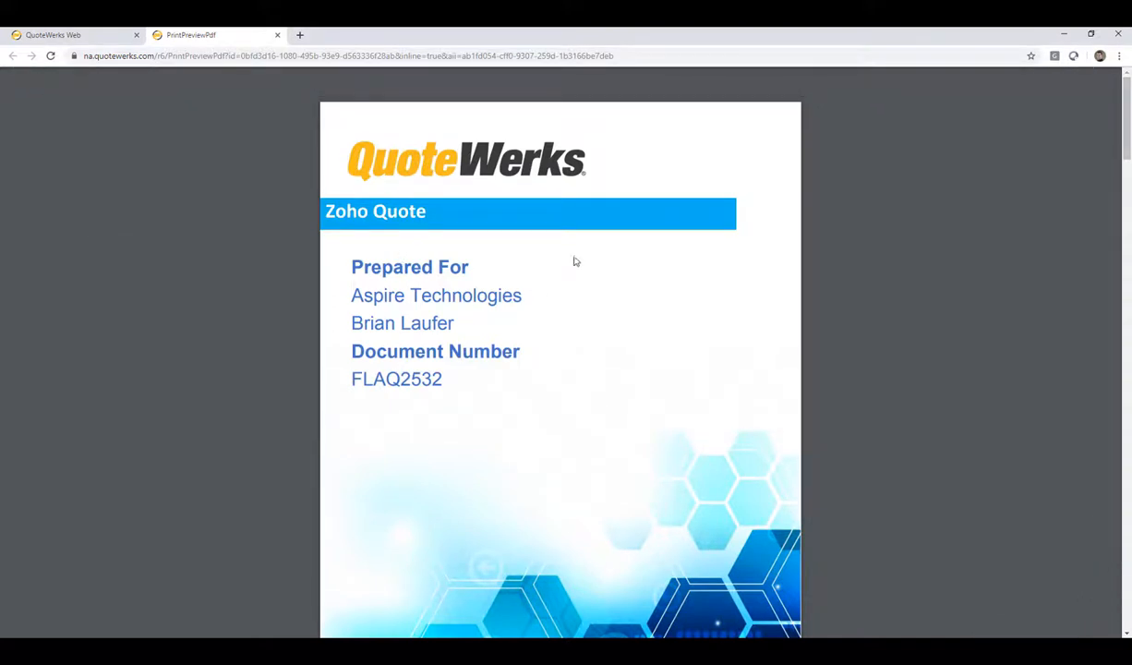
pyautogui.scroll(-6, 574, 261)
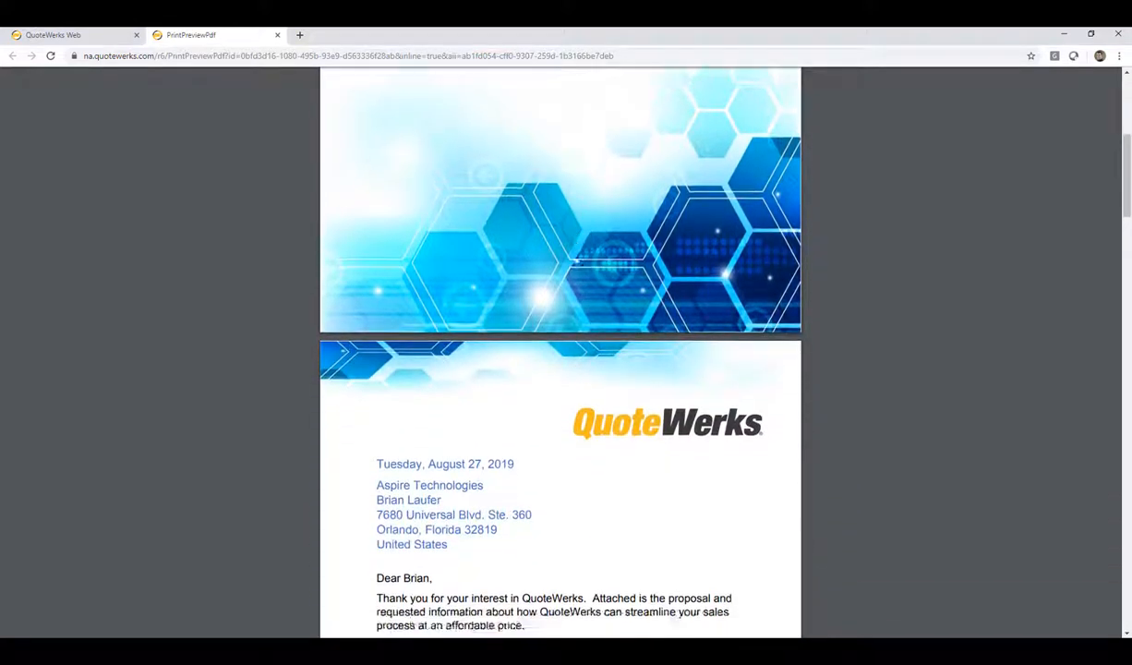
pyautogui.scroll(-10, 573, 260)
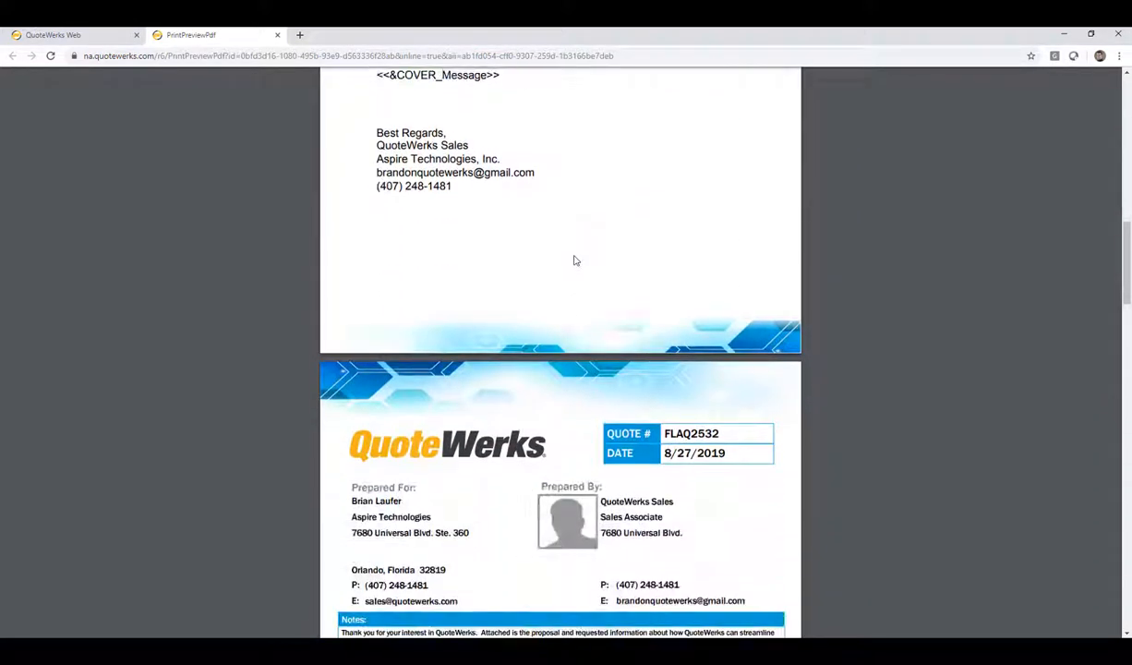
pyautogui.scroll(-4, 574, 260)
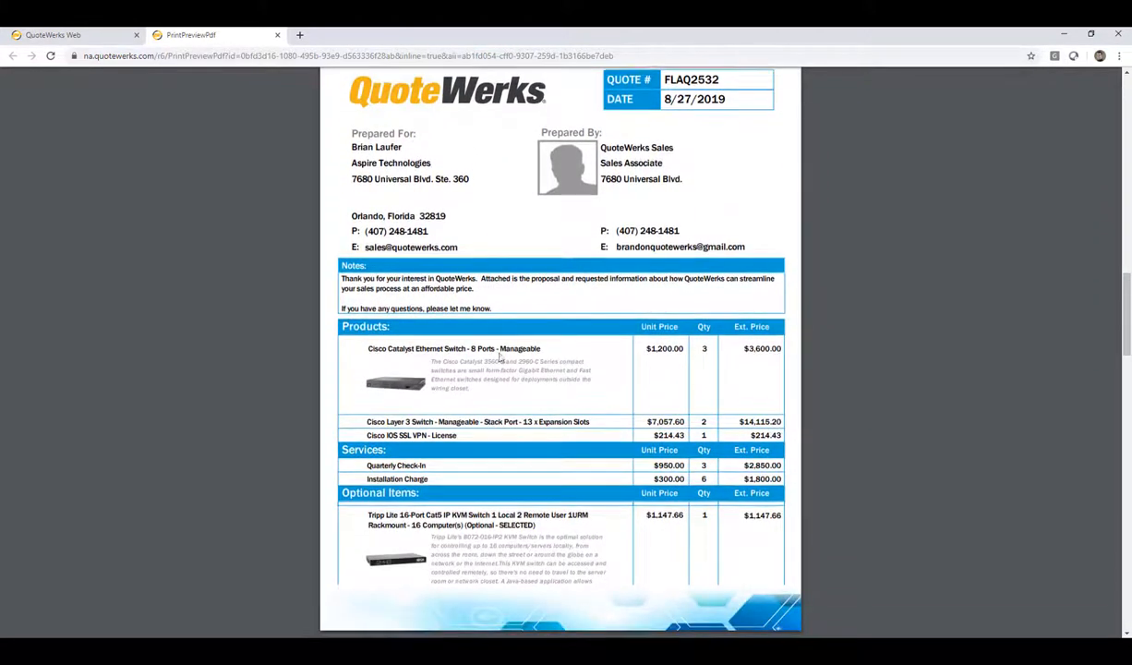
pyautogui.scroll(-9, 500, 220)
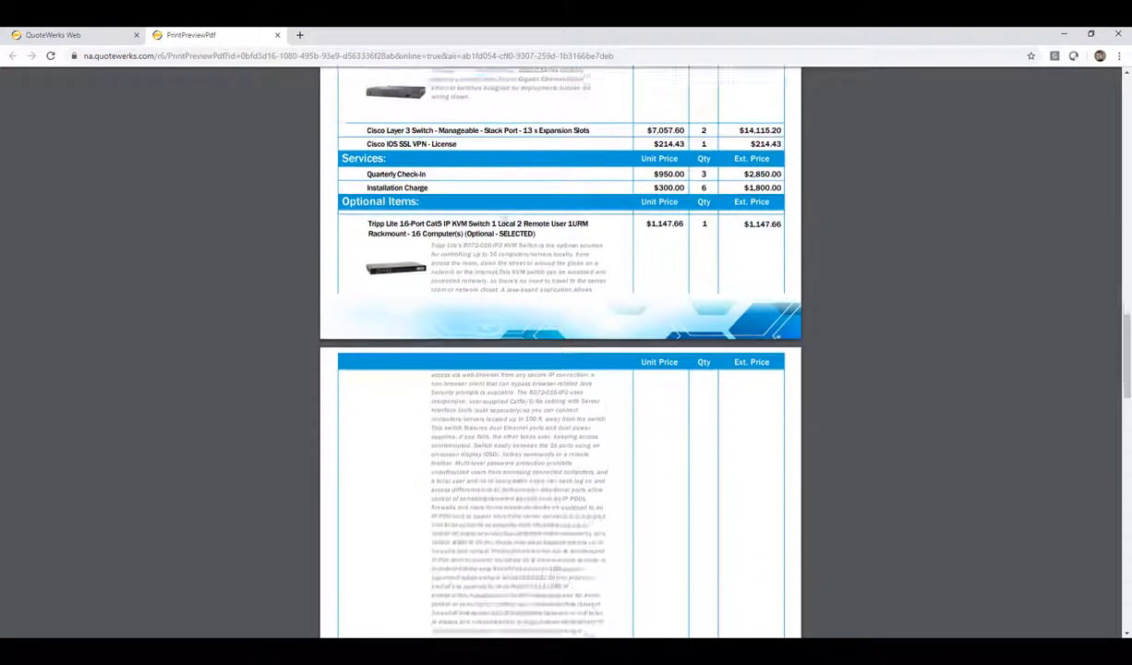
pyautogui.scroll(-4, 505, 129)
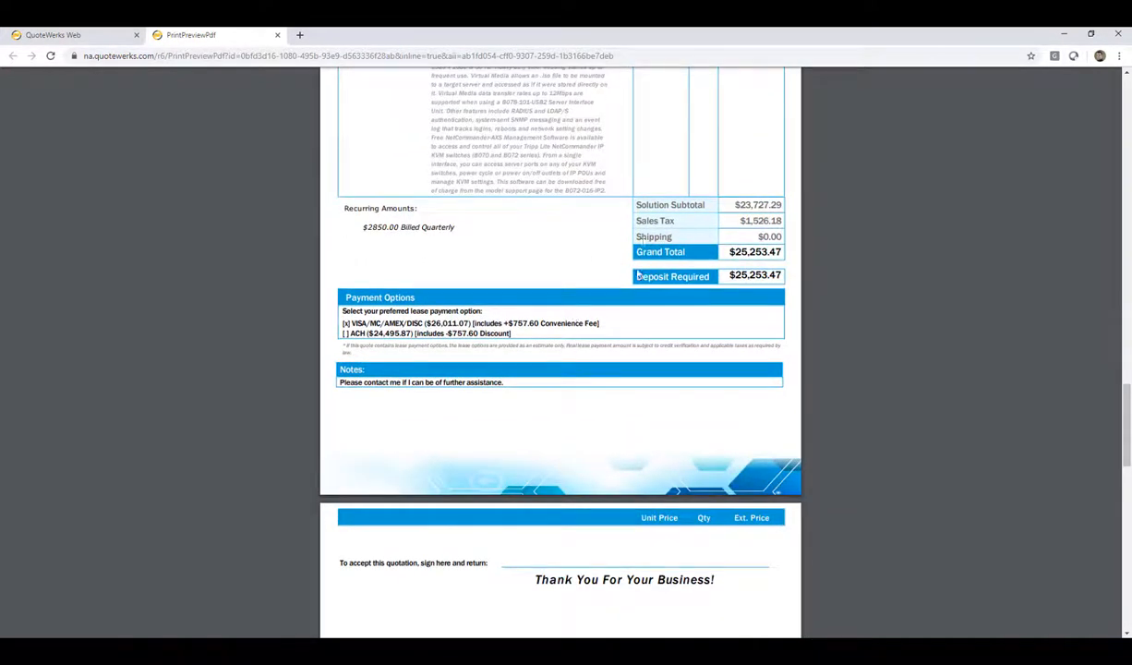
pyautogui.scroll(-15, 572, 286)
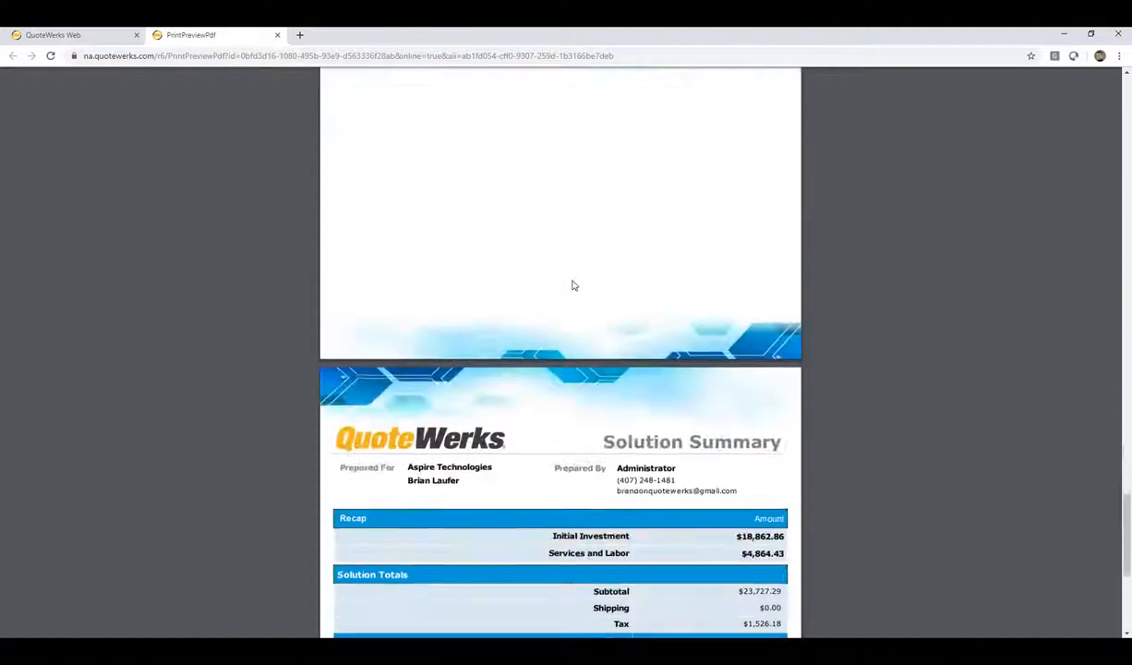
pyautogui.scroll(-1, 572, 286)
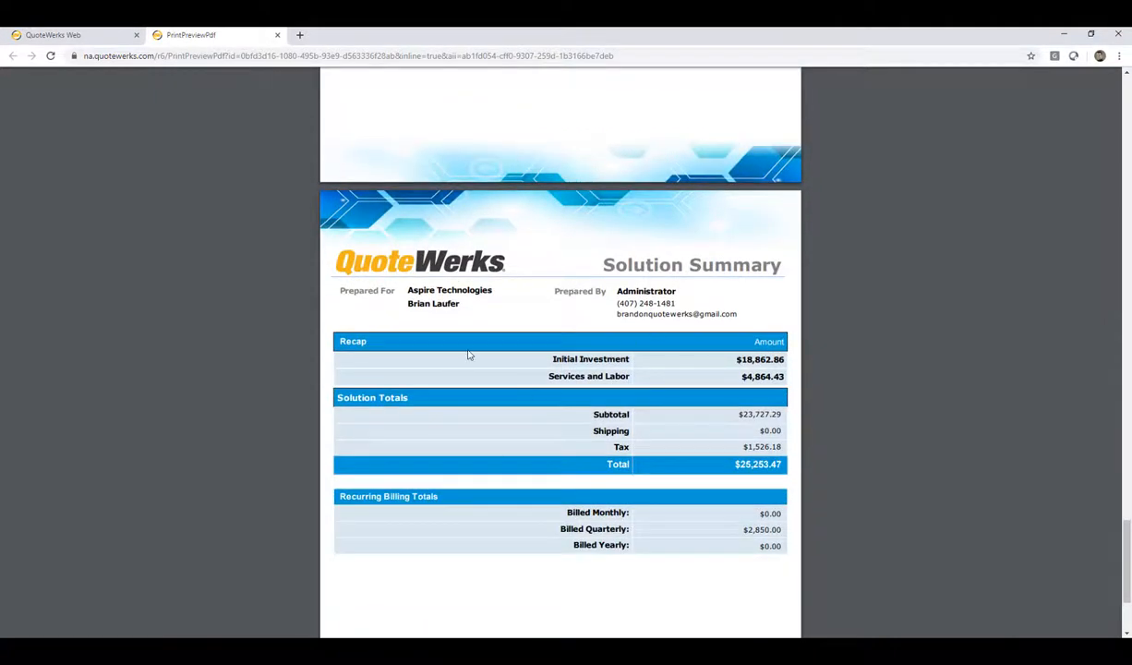
# Step: Close the PDF preview and upload the quote to QuoteValet with the CustomerFacing-WrittenSignature template, overriding the approval requirement
pyautogui.click(277, 34)
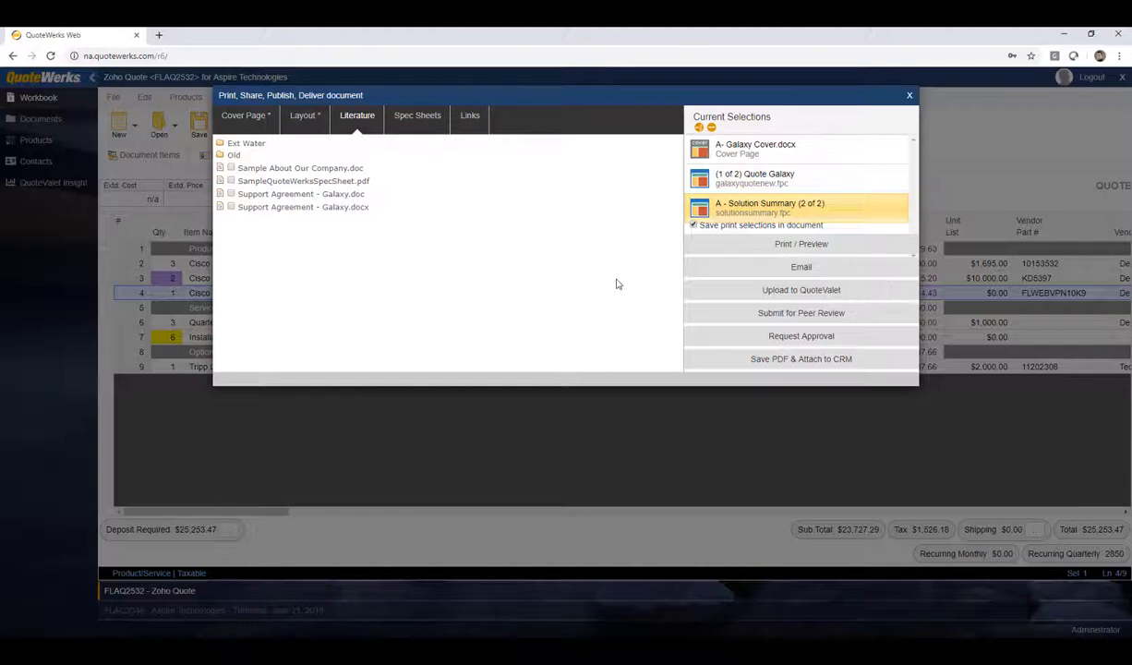
pyautogui.click(802, 294)
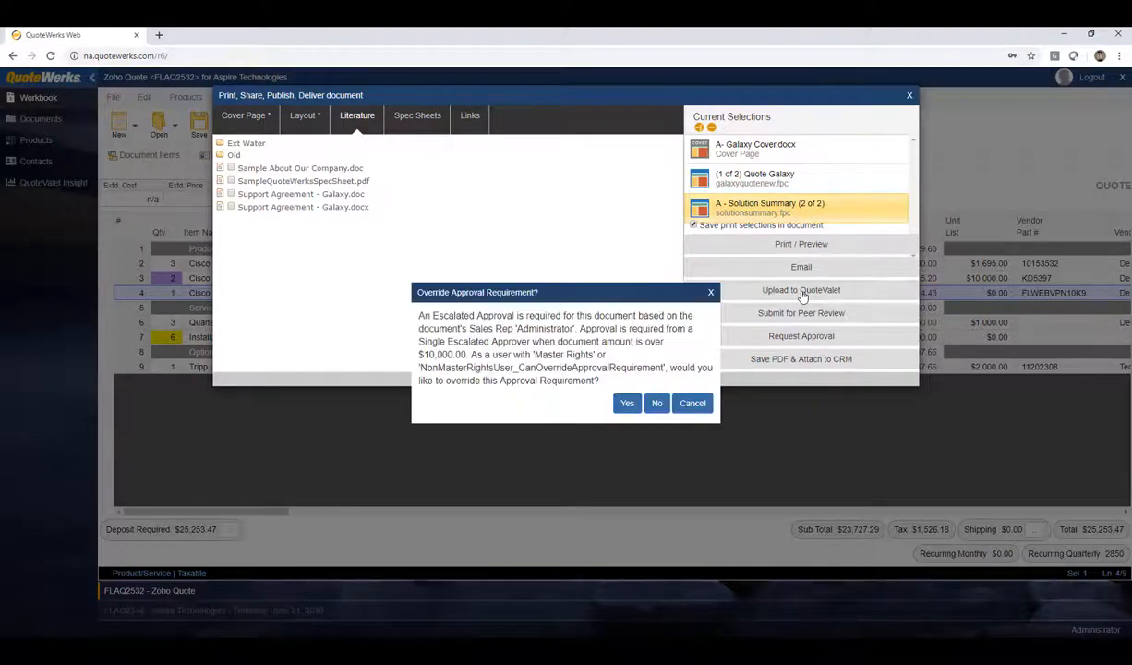
pyautogui.click(624, 401)
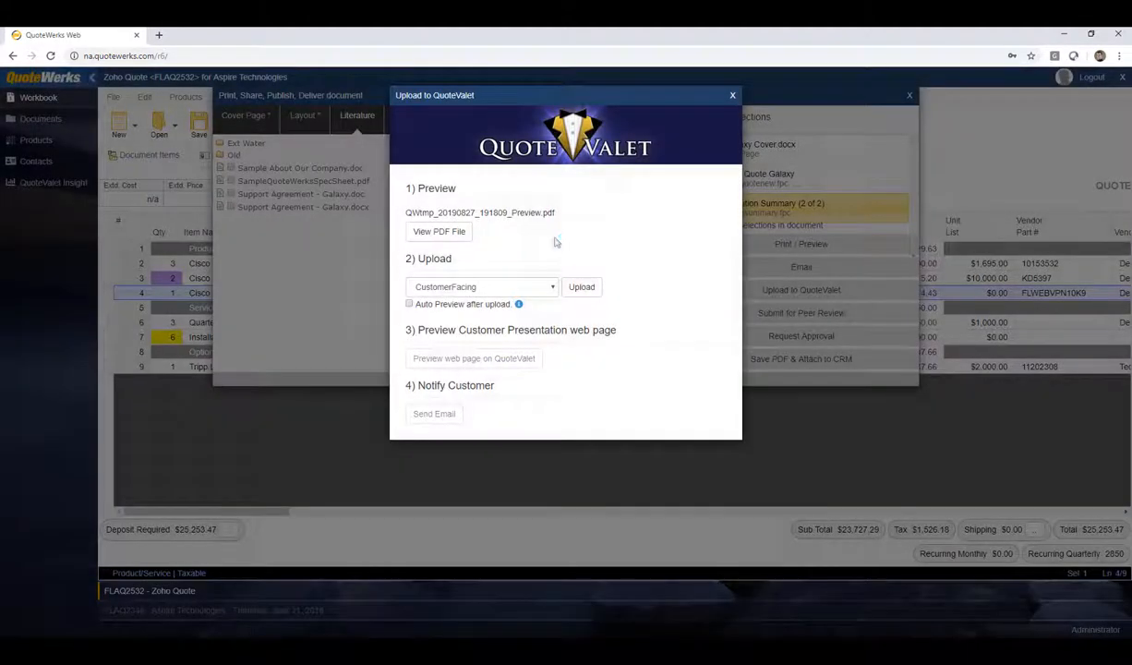
pyautogui.click(528, 284)
pyautogui.click(533, 315)
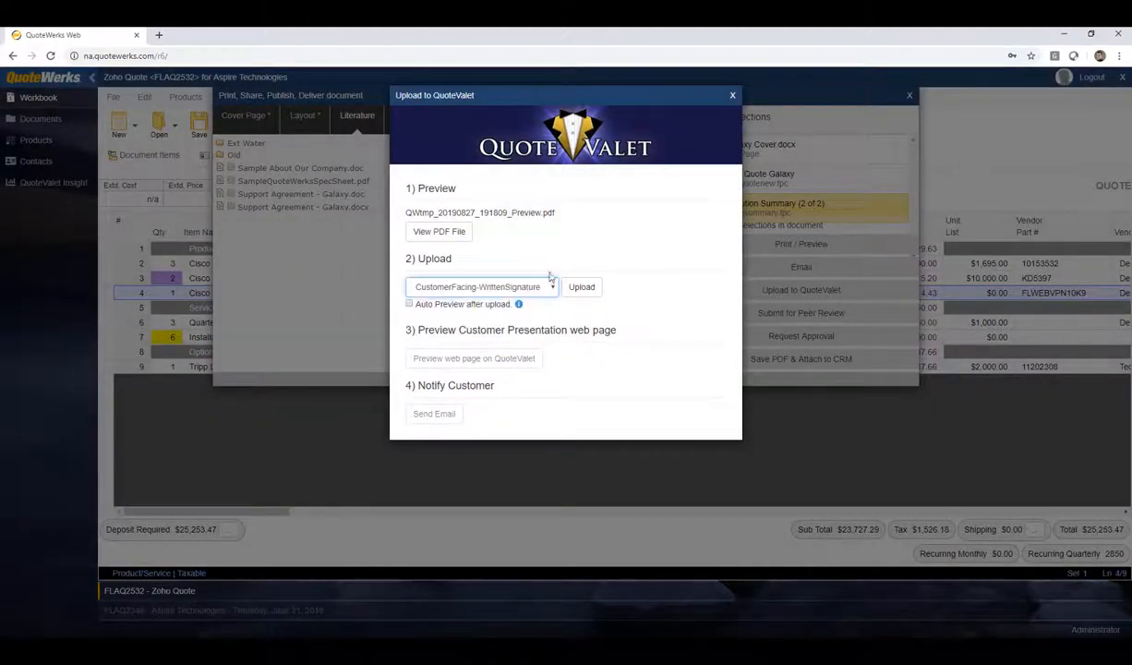
pyautogui.click(580, 286)
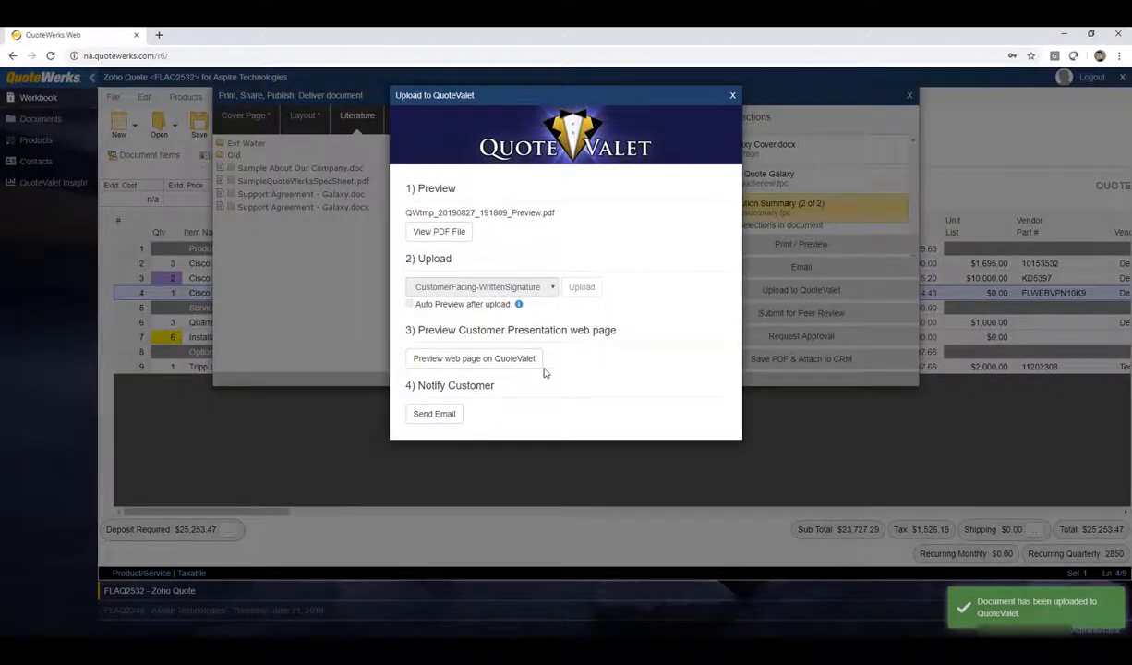
# Step: Preview the quote's customer presentation web page on QuoteValet, look over its line items, and close the page
pyautogui.click(480, 358)
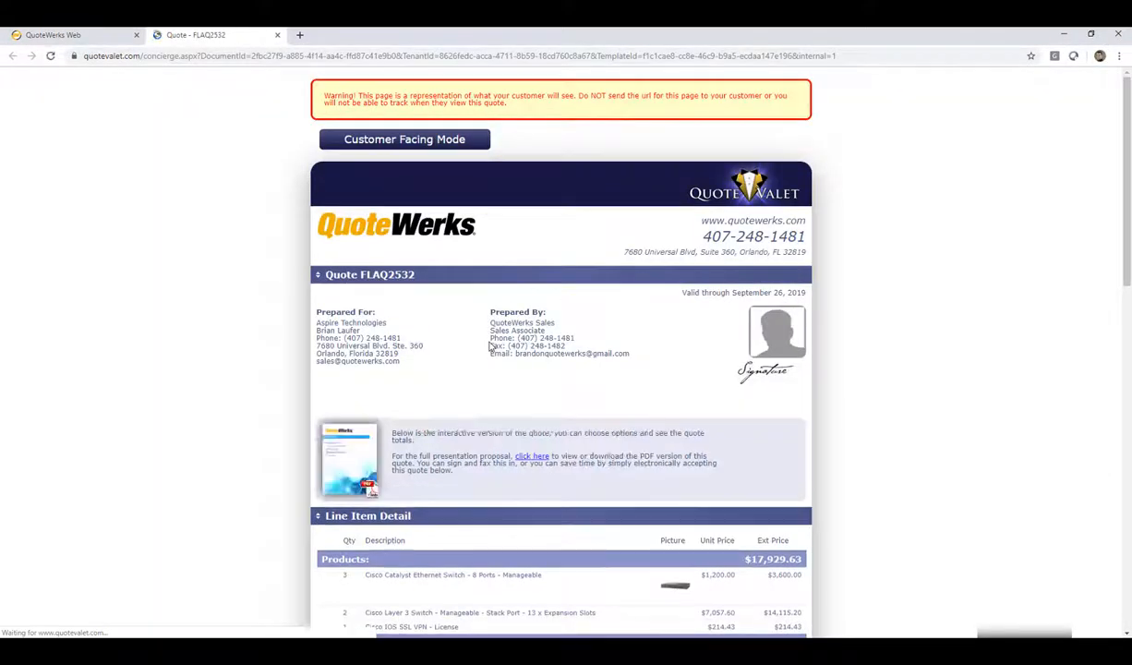
pyautogui.scroll(-3, 285, 240)
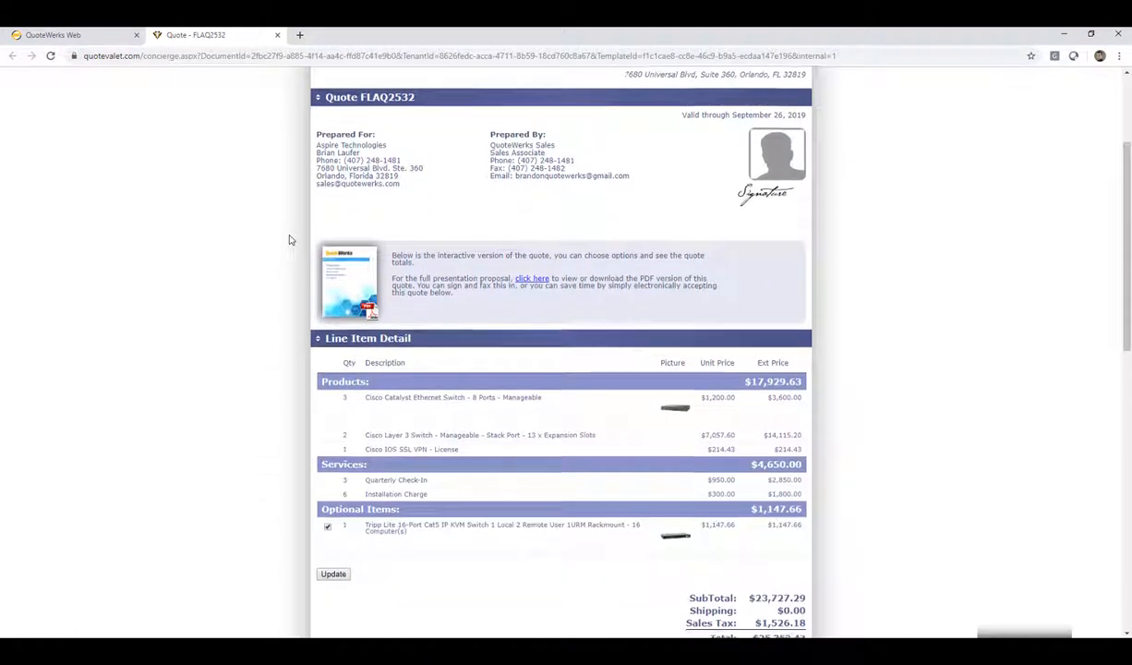
pyautogui.scroll(1, 289, 240)
pyautogui.scroll(3, 287, 242)
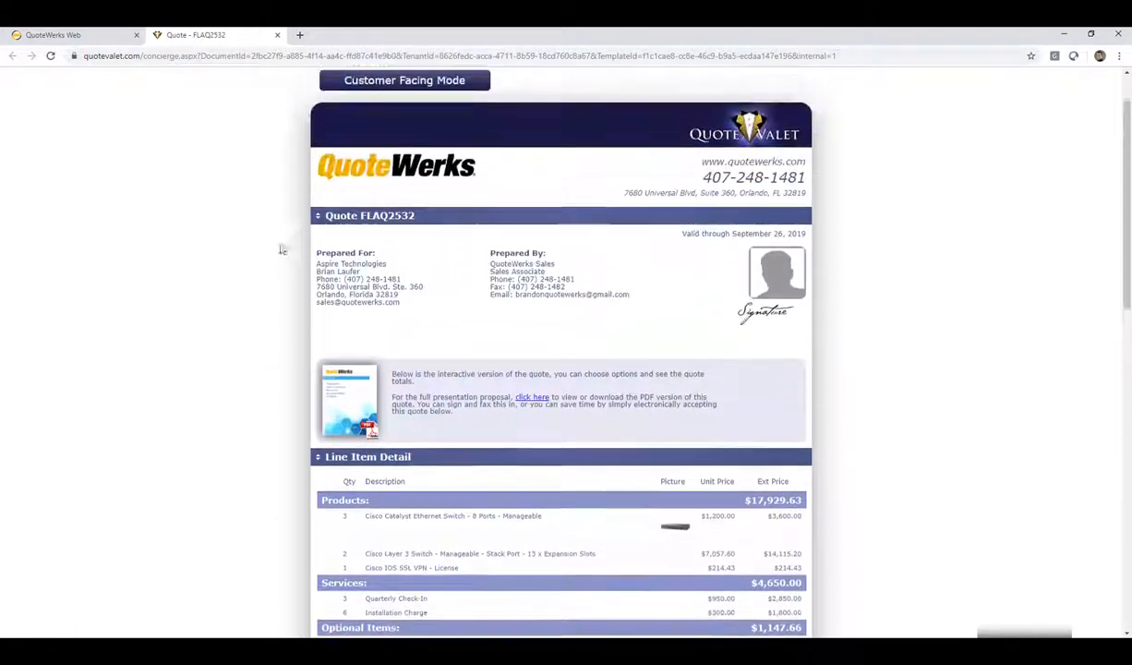
pyautogui.click(277, 34)
# Step: Review the customer notification email and its available templates, and close it unsent together with the upload and delivery windows
pyautogui.click(434, 414)
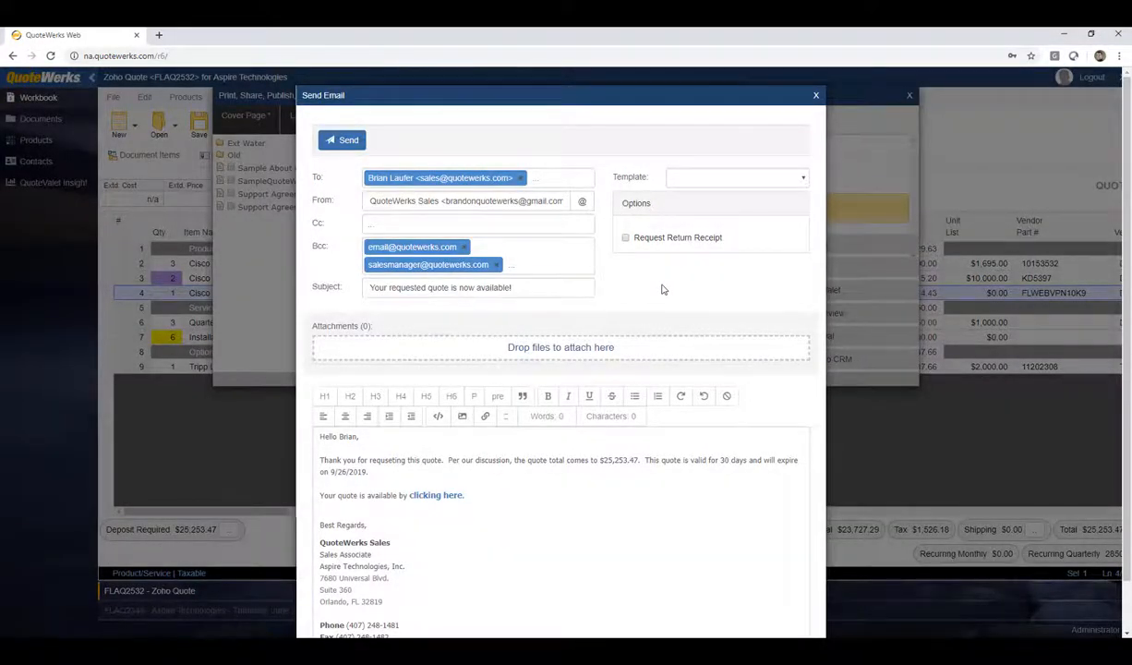
pyautogui.scroll(-1, 669, 309)
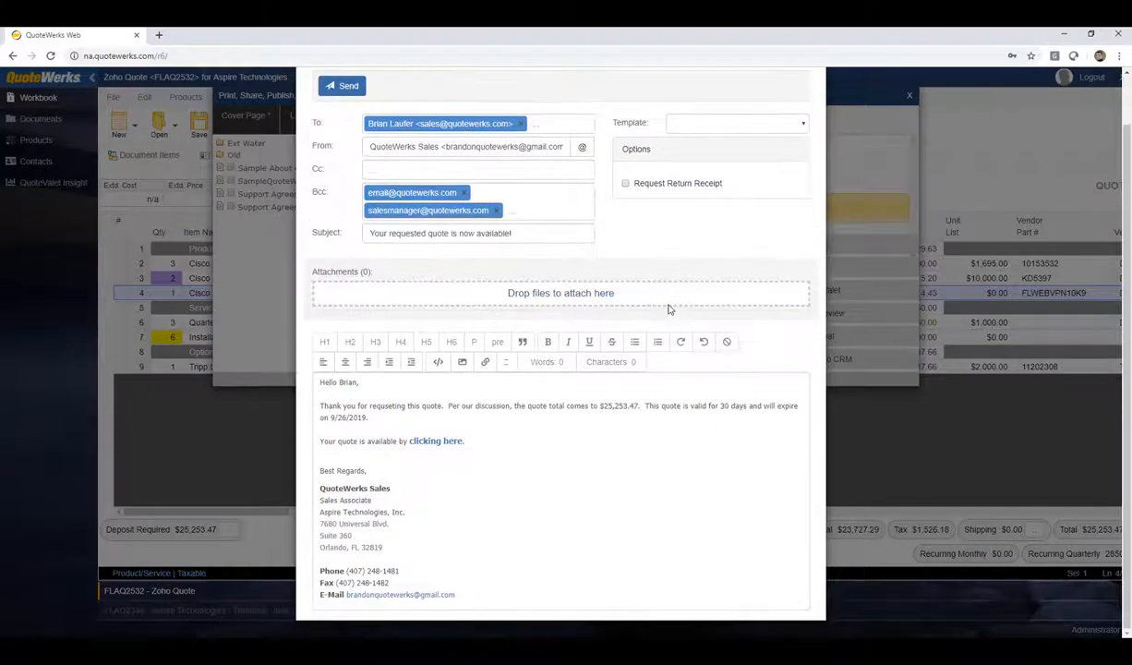
pyautogui.scroll(1, 669, 309)
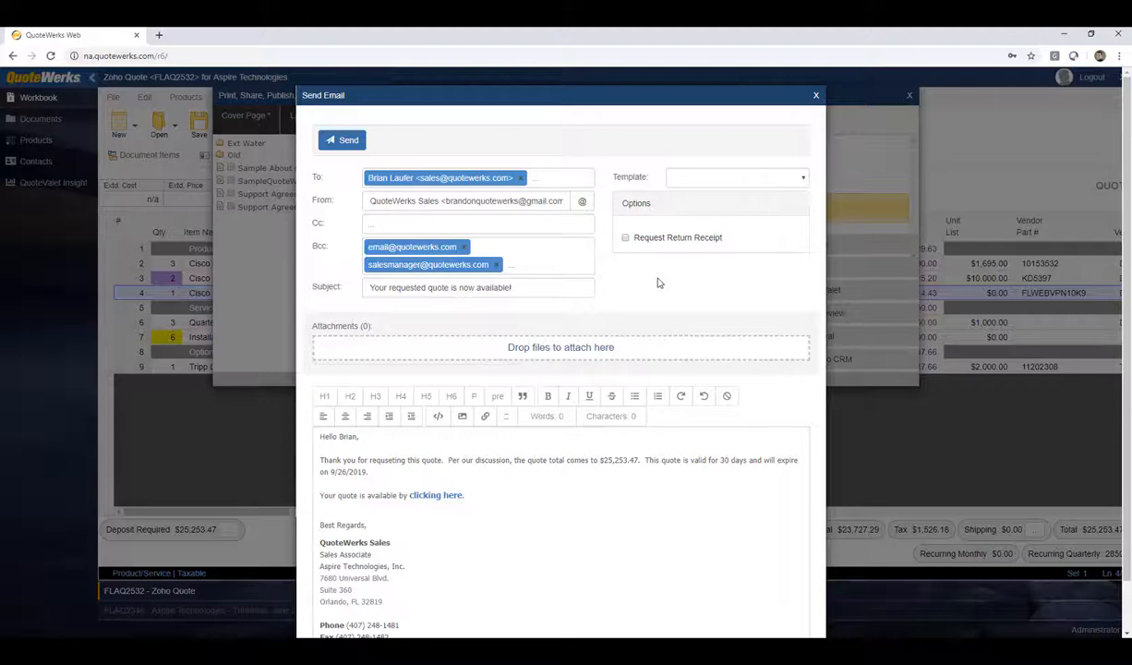
pyautogui.click(770, 176)
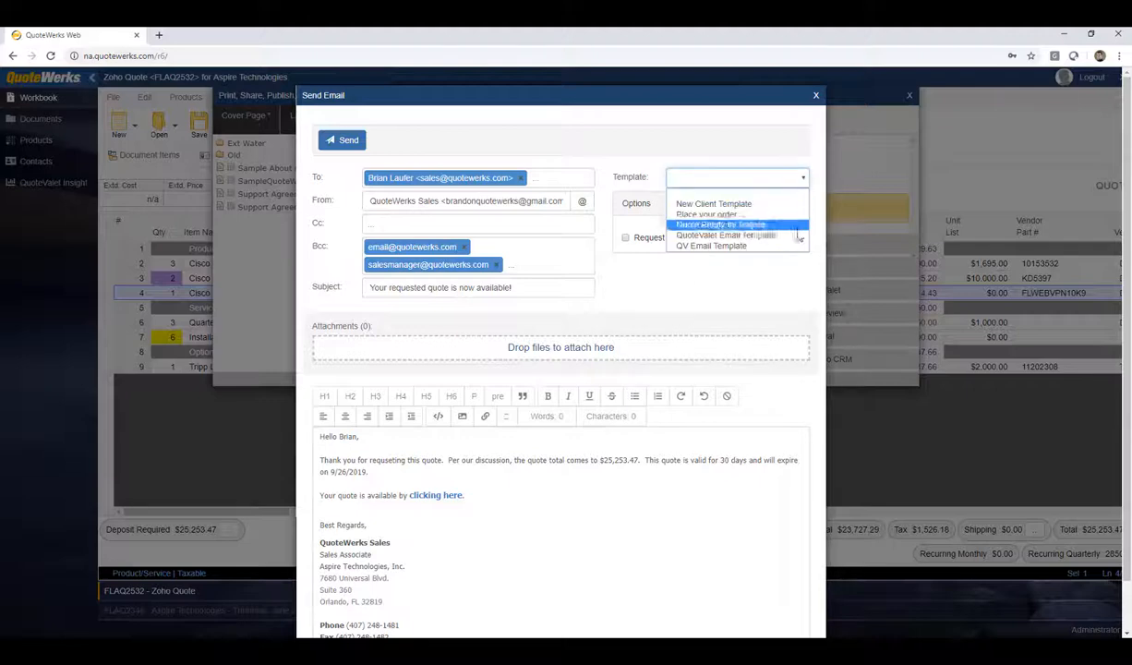
pyautogui.click(649, 174)
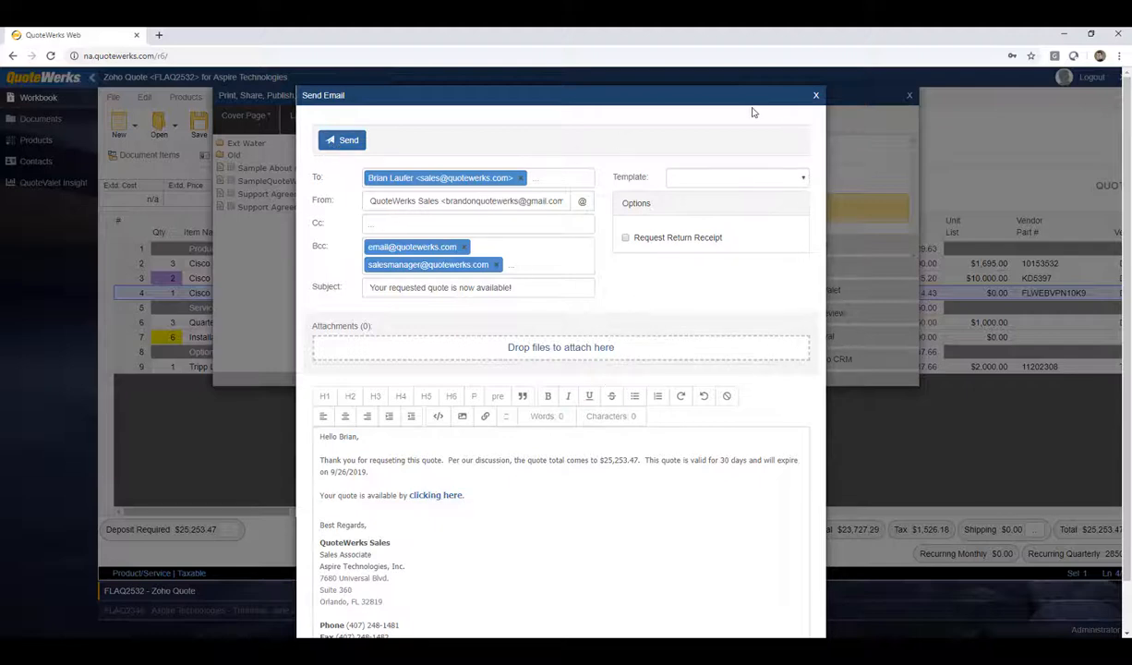
pyautogui.click(817, 96)
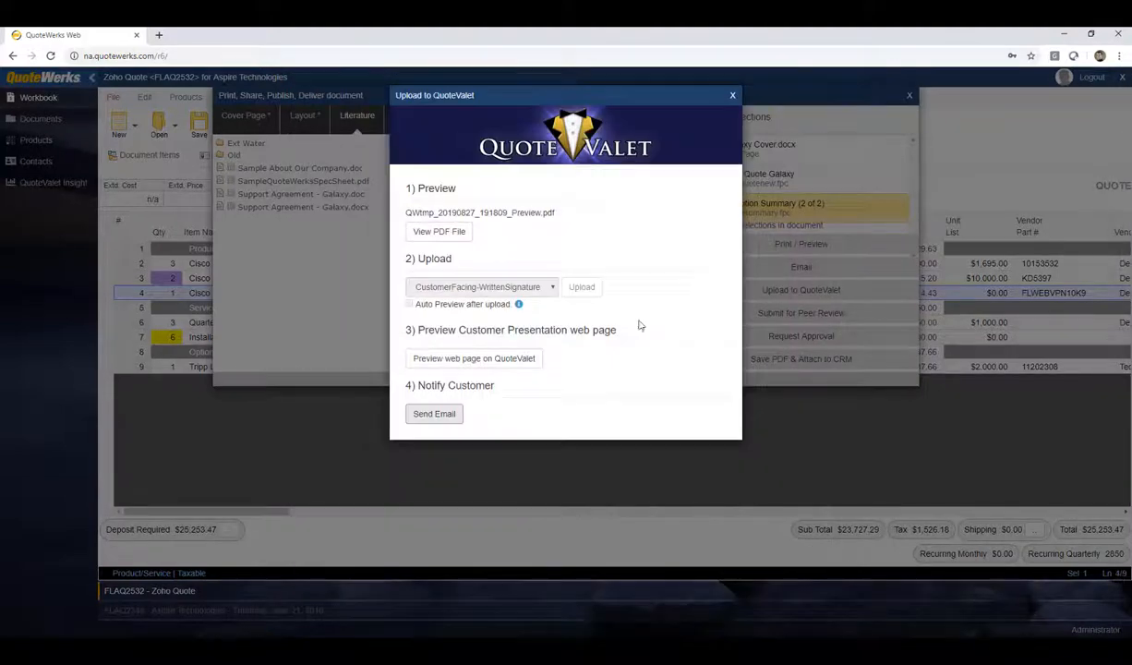
pyautogui.click(726, 100)
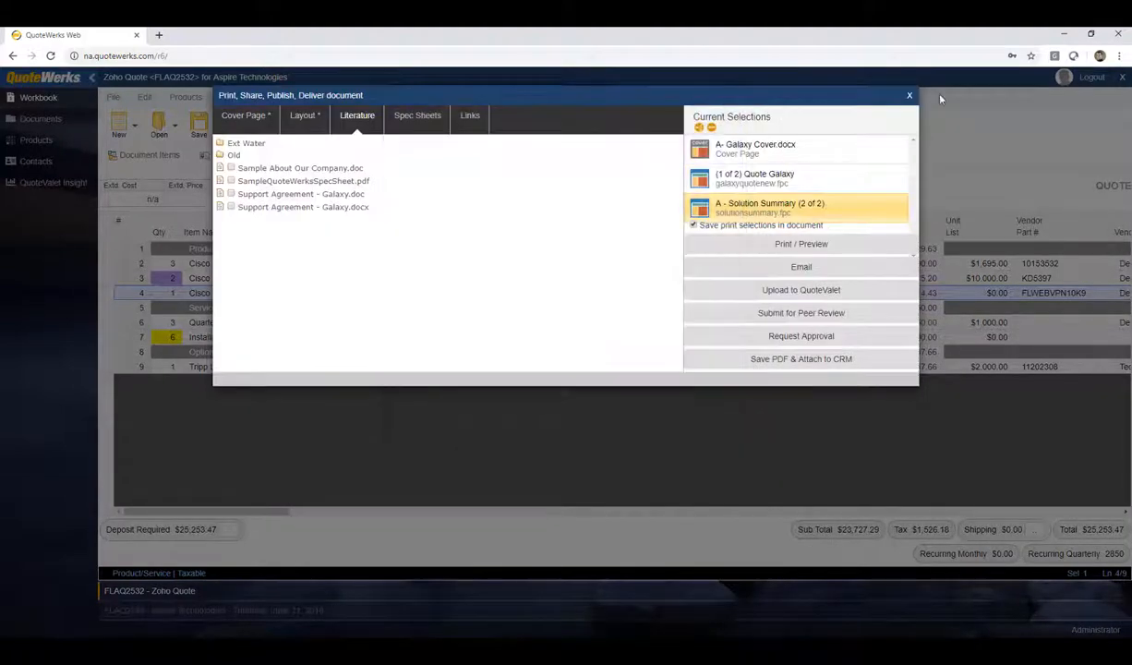
pyautogui.click(909, 95)
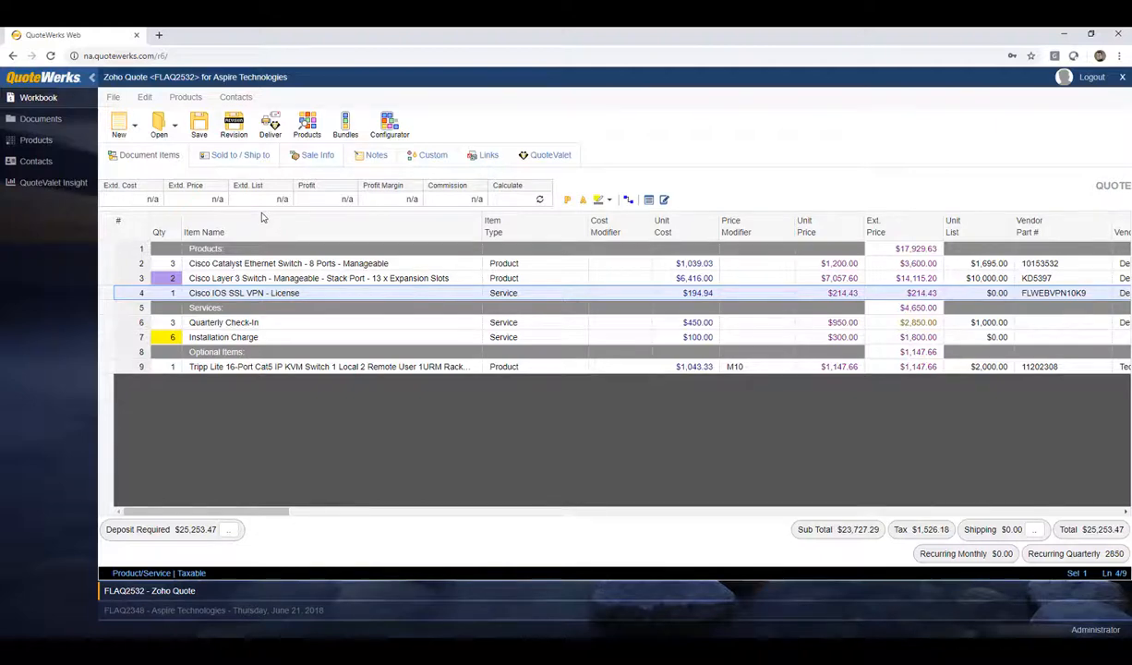
# Step: Convert the quote to an order with status OPEN, overriding the approval requirement, and close its Zoho deal as Closed Won
pyautogui.click(114, 98)
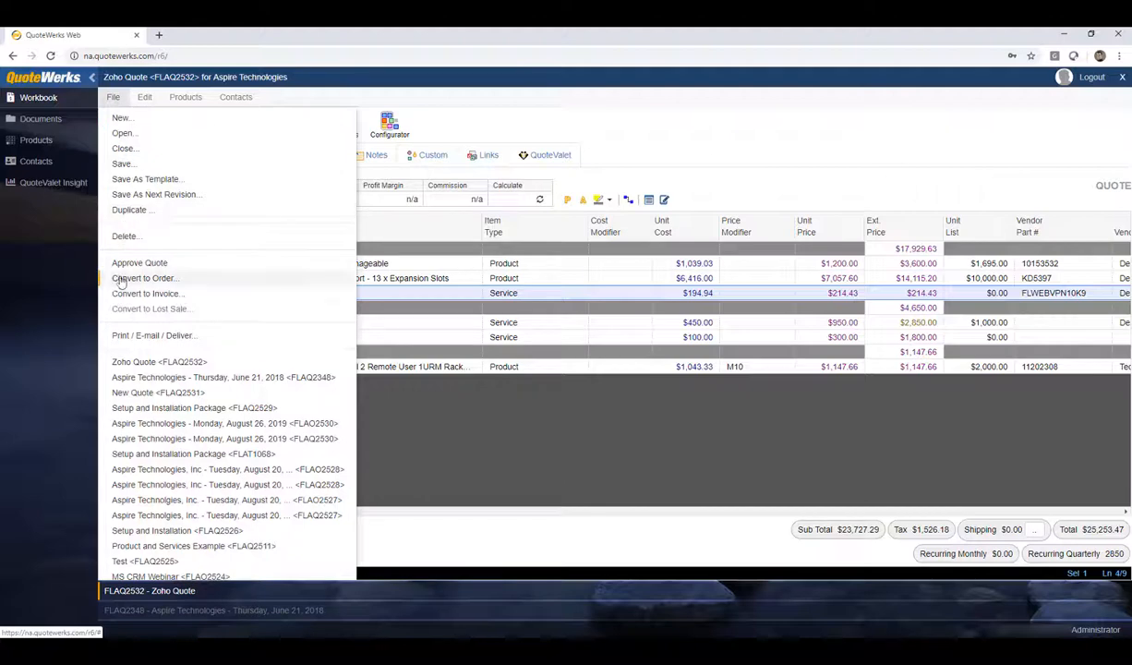
pyautogui.click(223, 283)
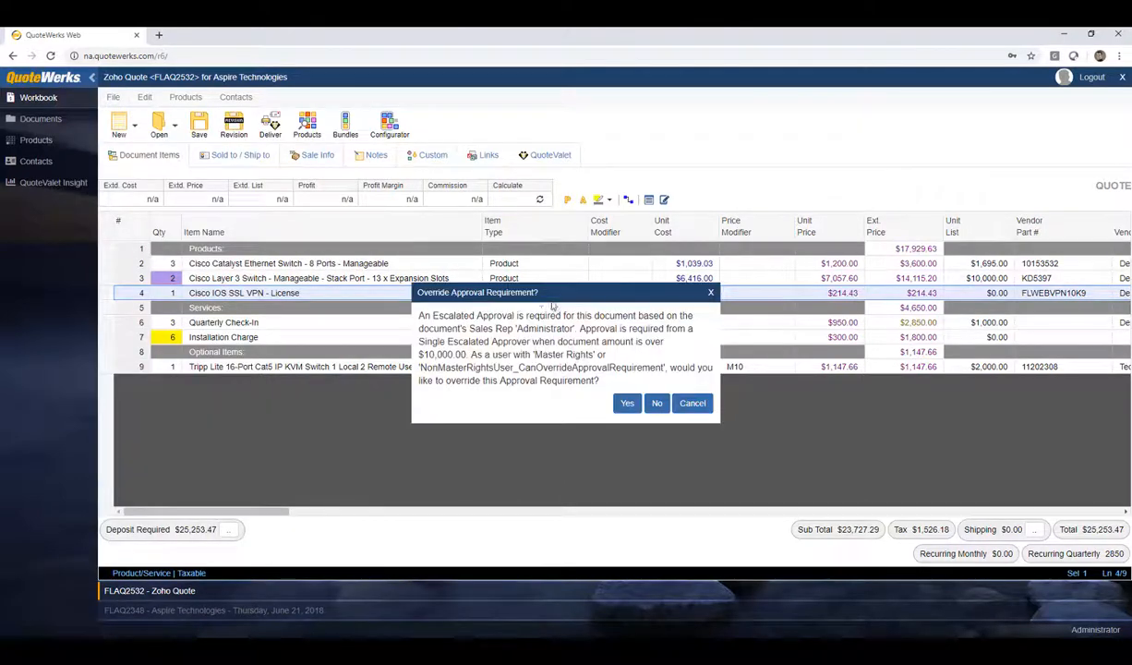
pyautogui.click(629, 403)
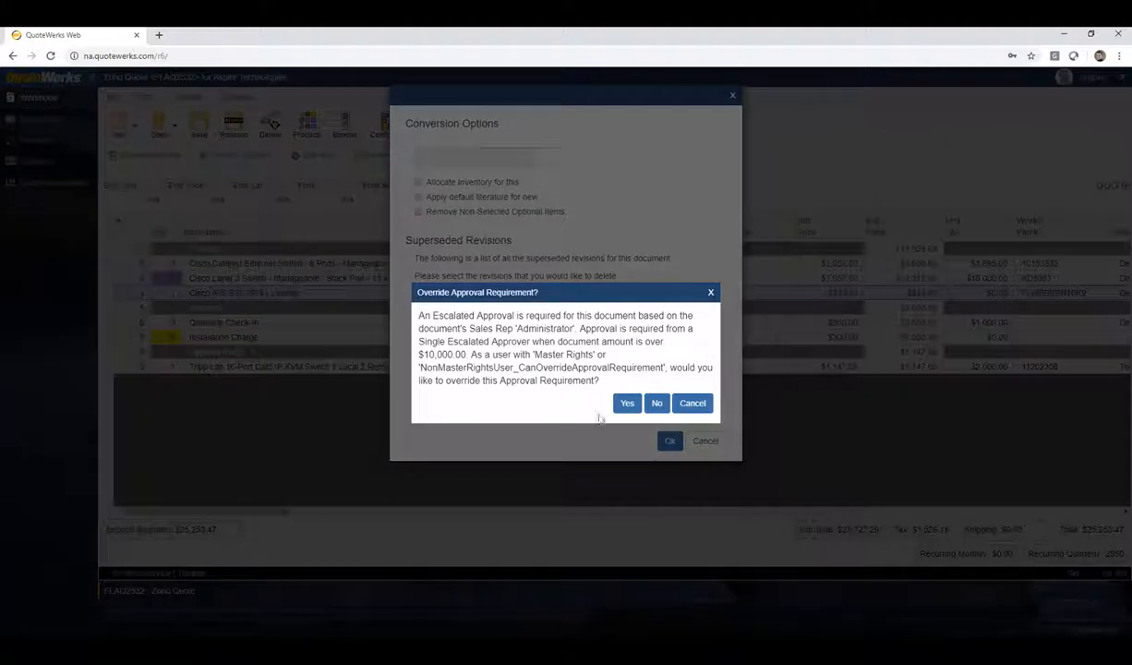
pyautogui.click(628, 404)
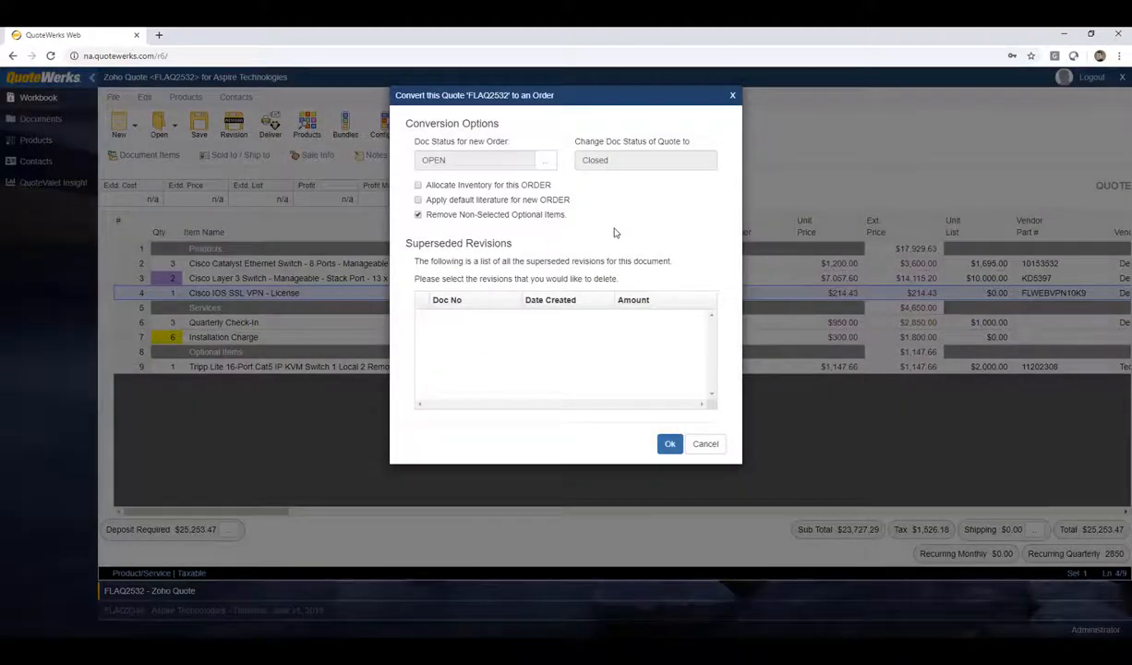
pyautogui.click(668, 445)
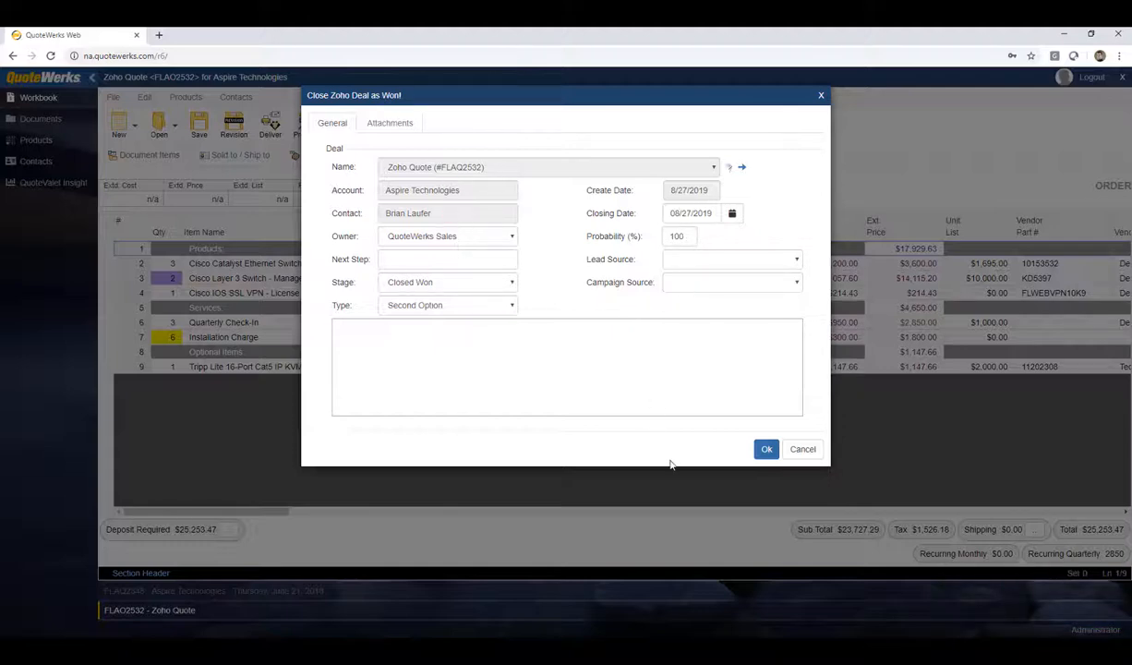
pyautogui.click(767, 451)
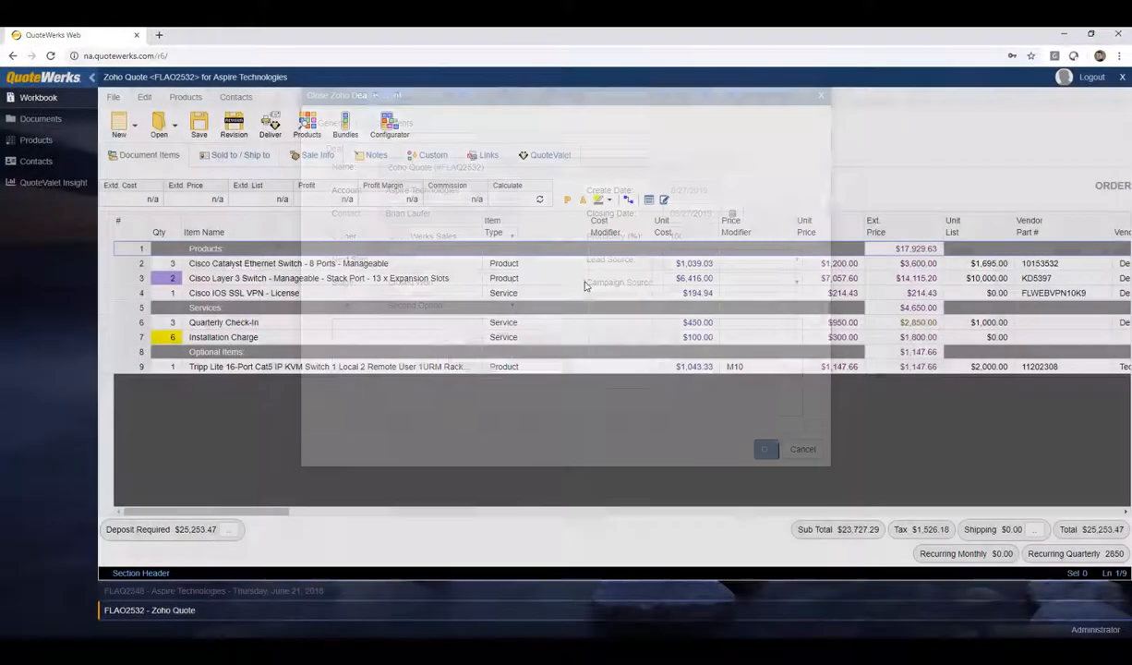